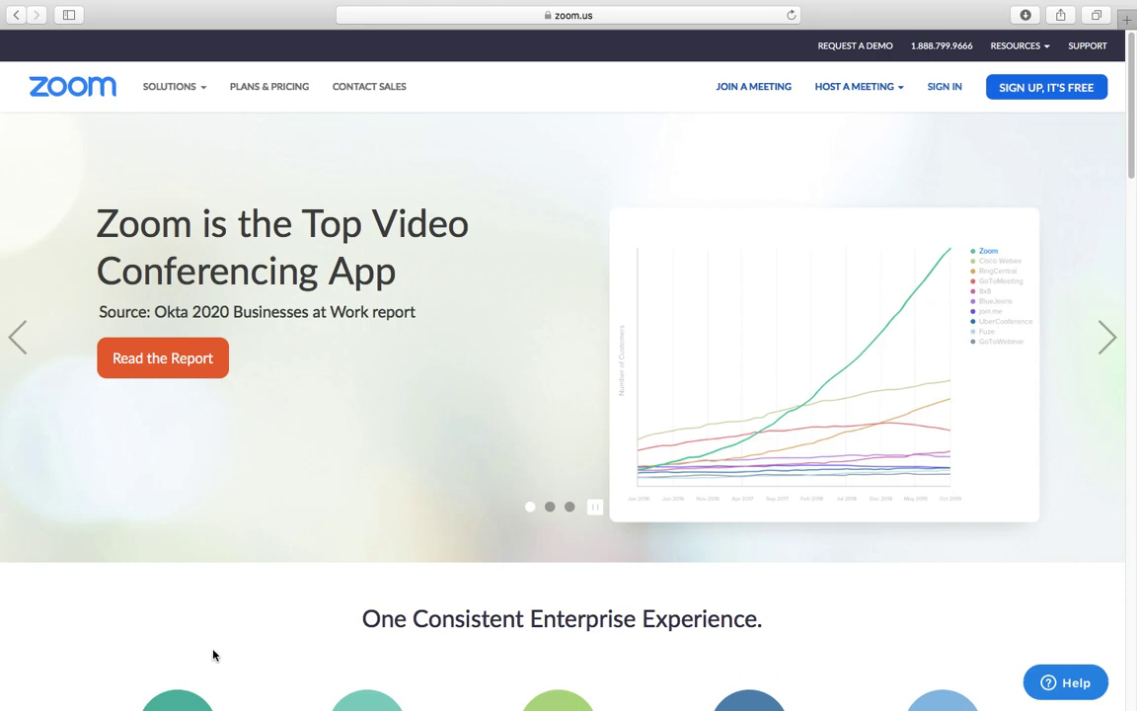
Step: Bring up Safari's address bar at the top of the fullscreen window on zoom.us
mouse_move(314, 6)
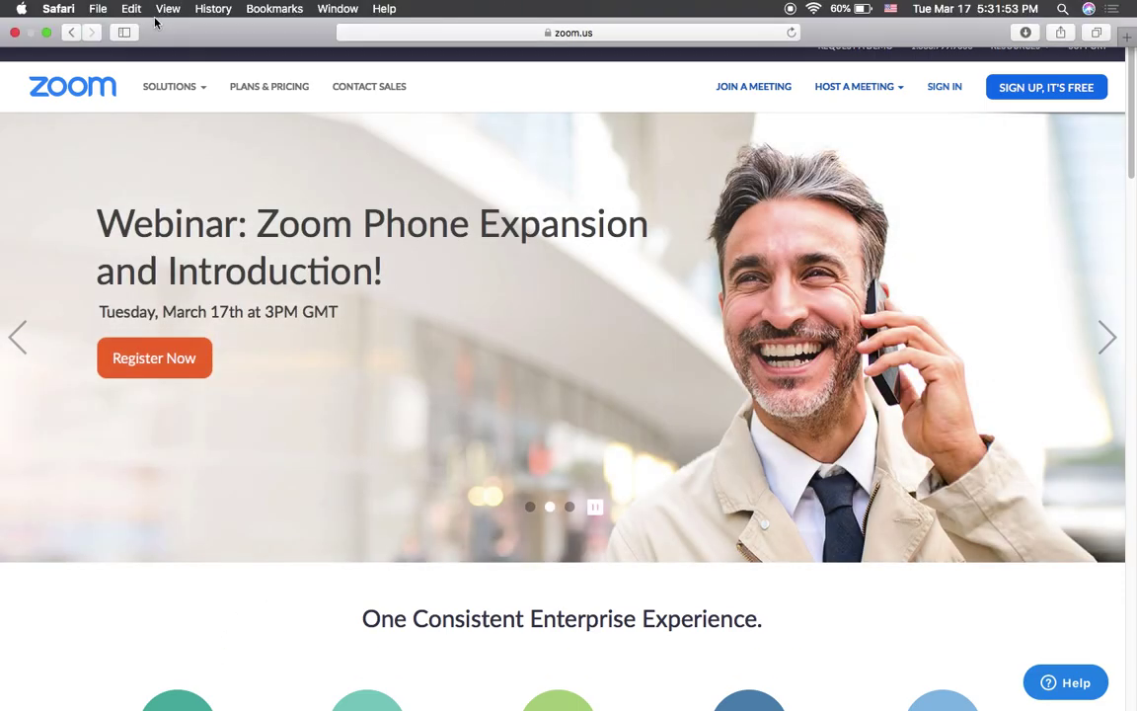
Step: Load zoom in Safari and view the Plans & Pricing page comparing Basic, Pro, Business and Enterprise
click(651, 32)
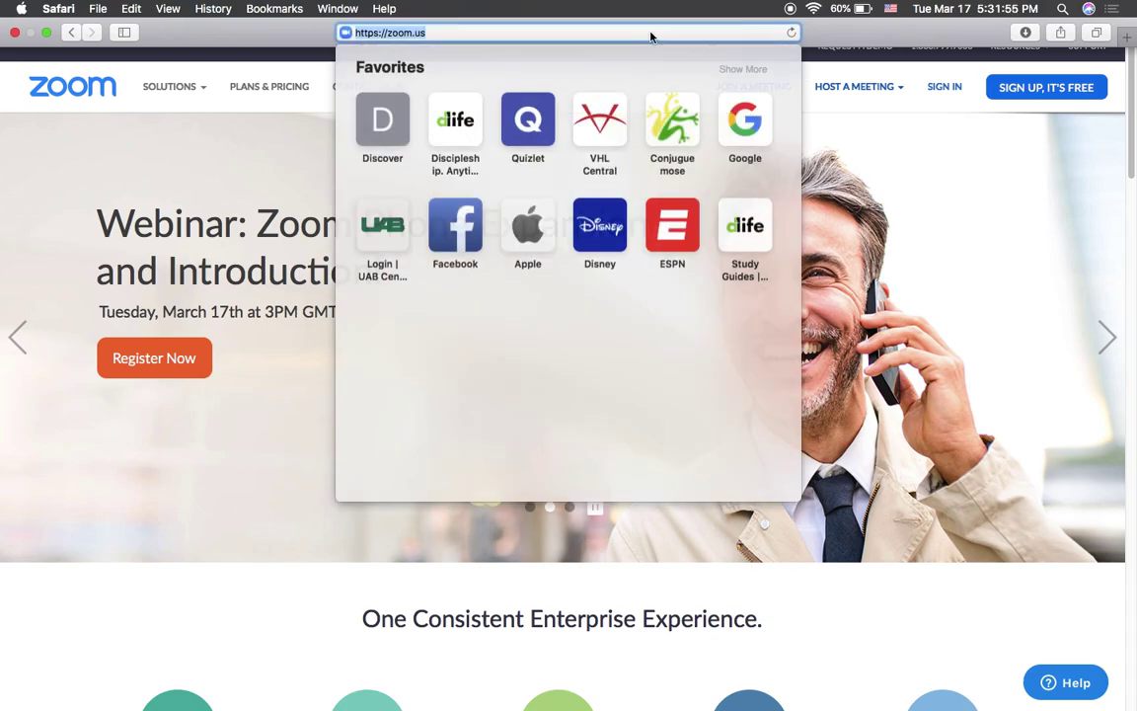
text(zoom.)
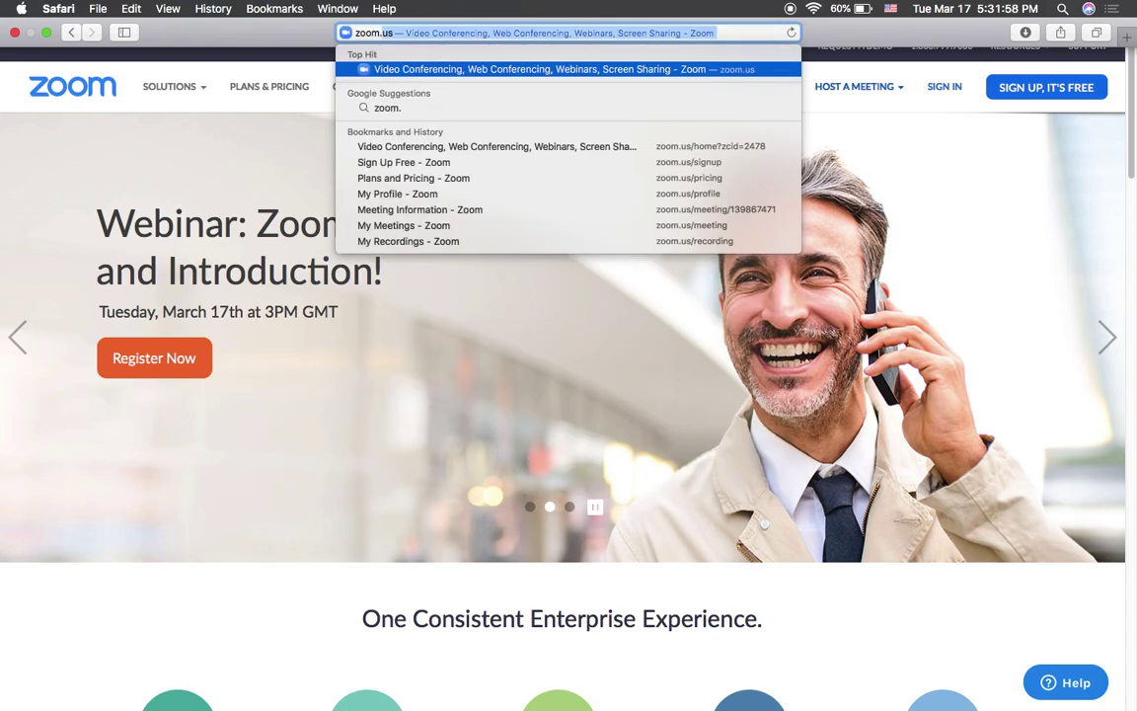
key(Return)
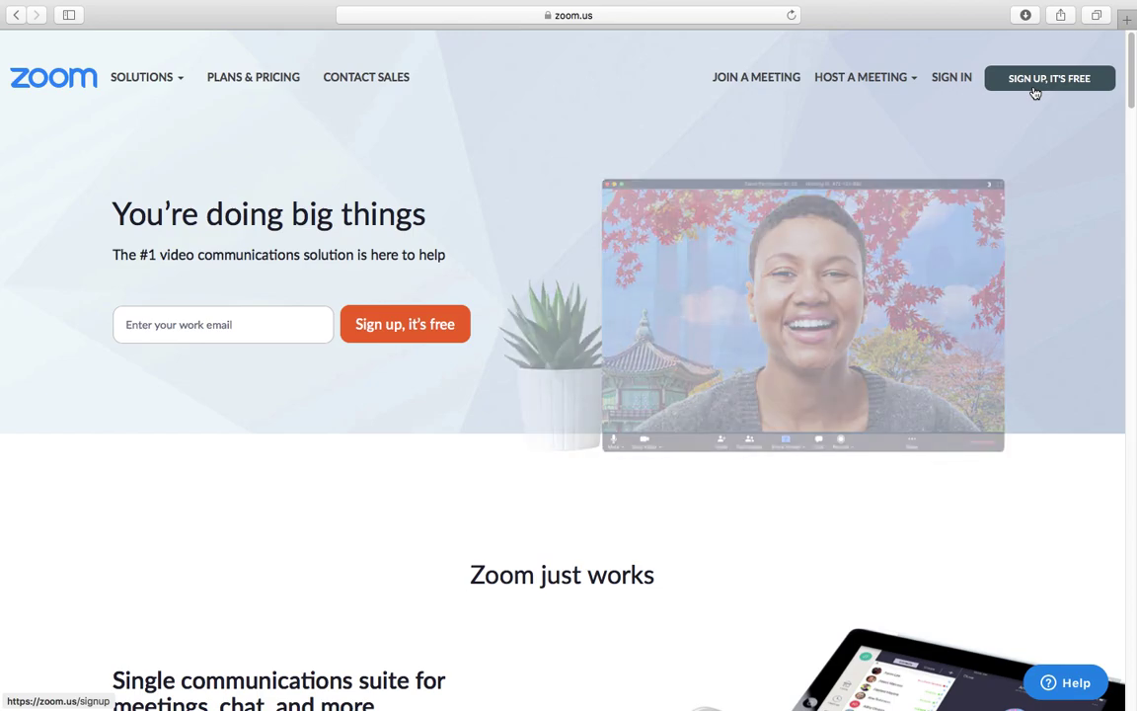
click(275, 79)
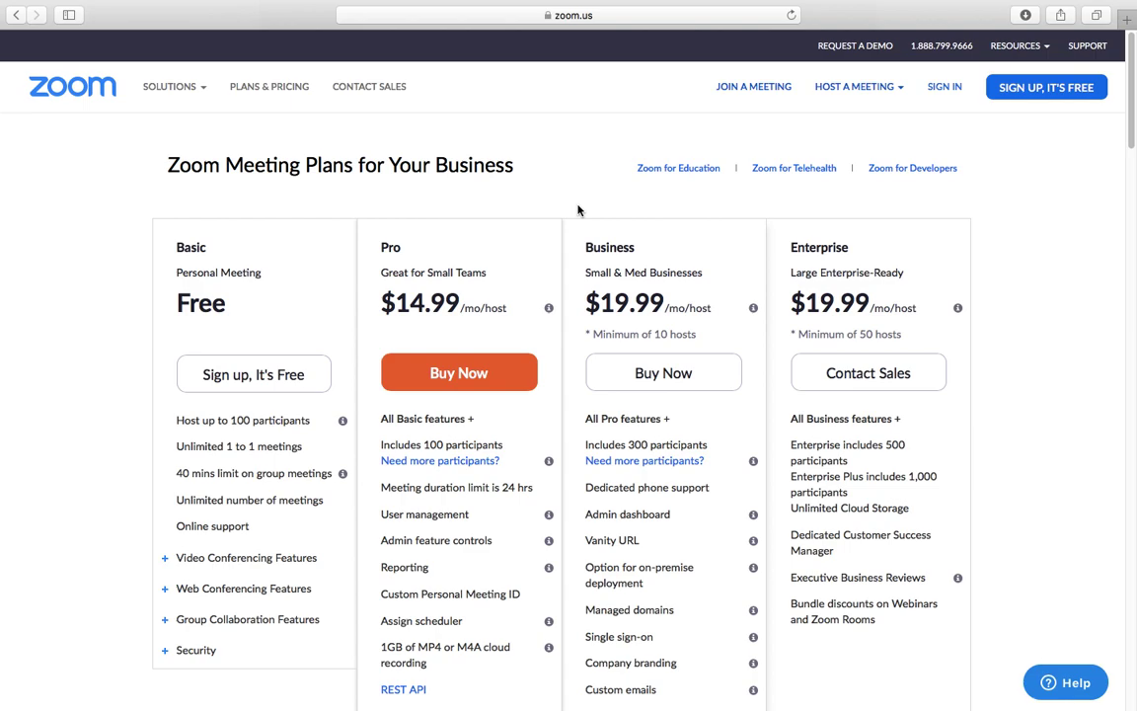
scroll(578, 210, down, 1)
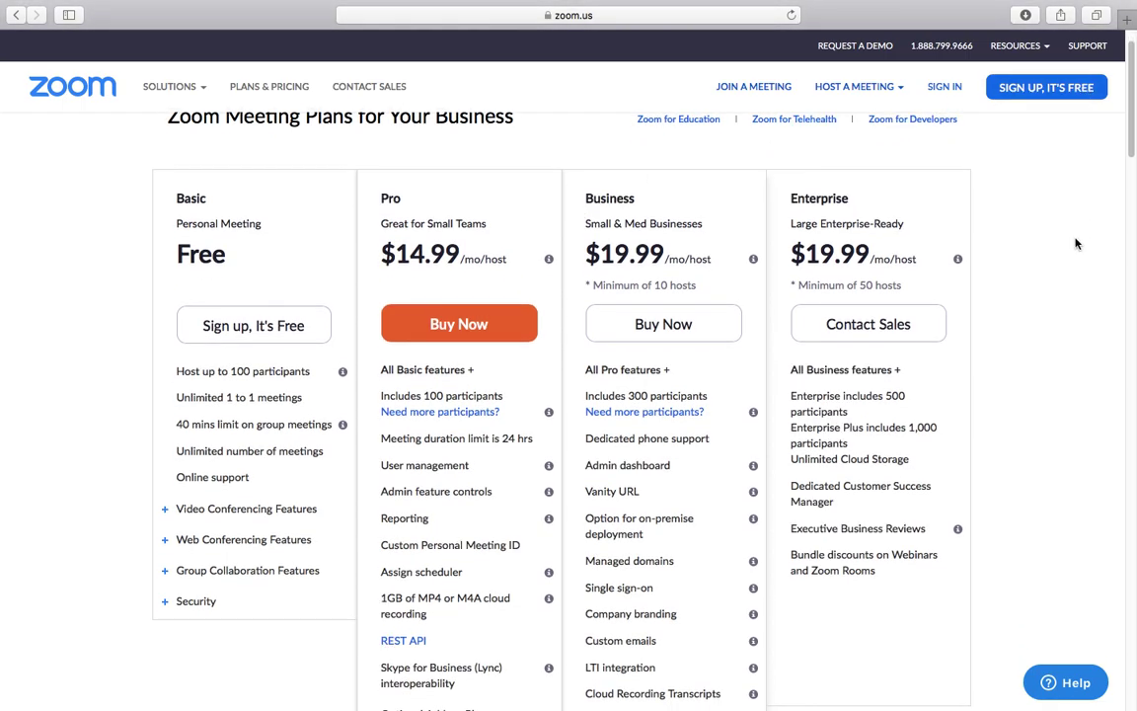
scroll(1076, 244, up, 1)
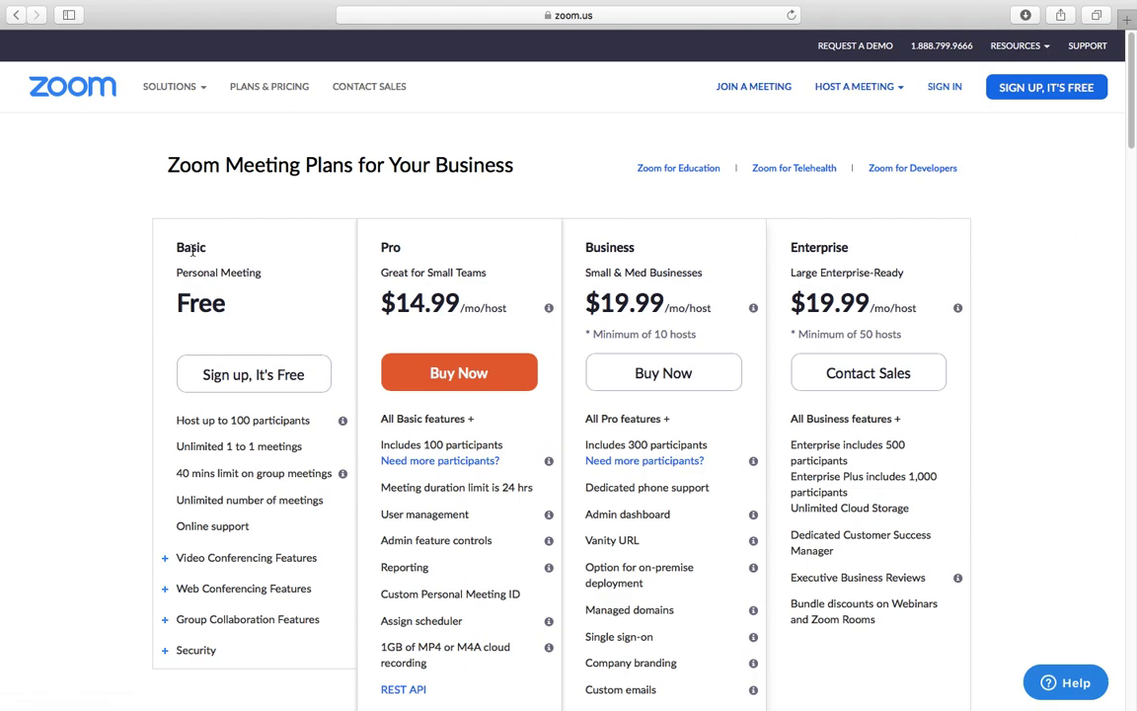
scroll(402, 245, down, 1)
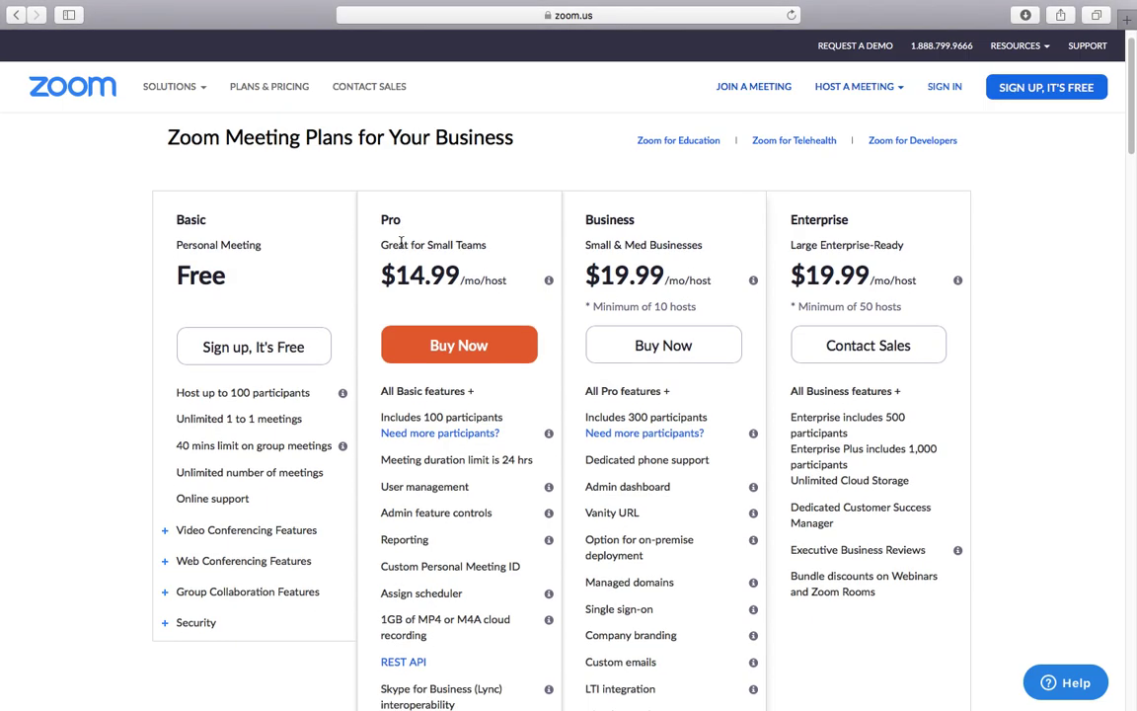
click(180, 447)
drag(181, 447, 337, 454)
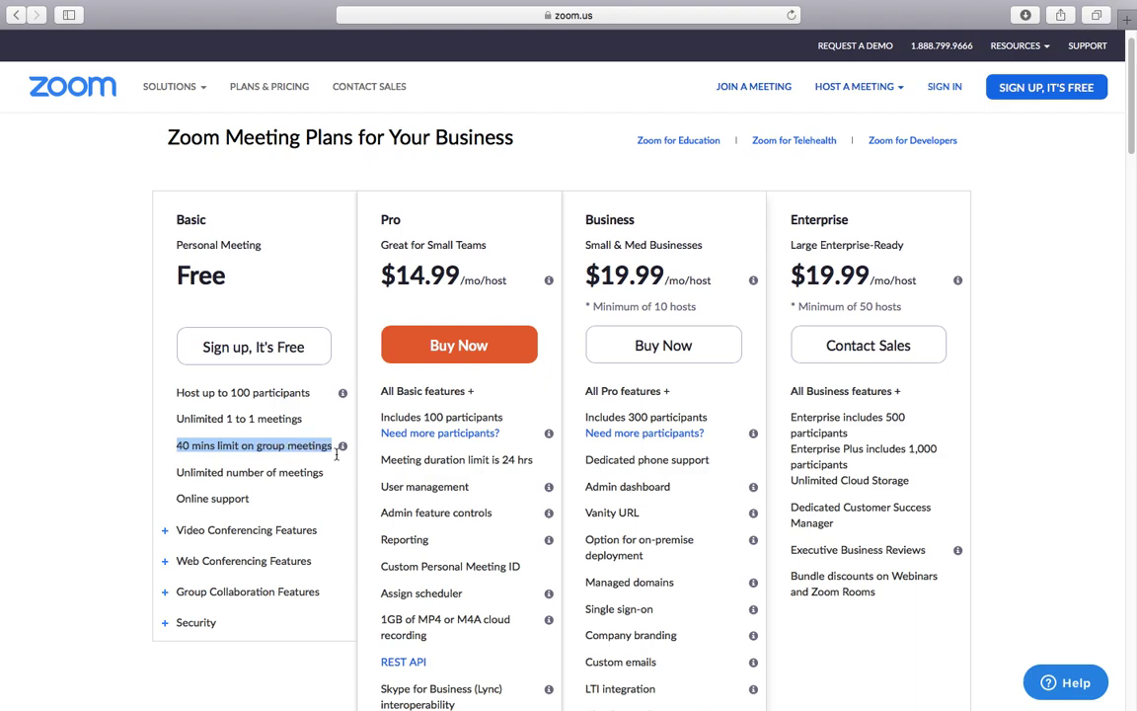
click(388, 466)
drag(381, 463, 531, 464)
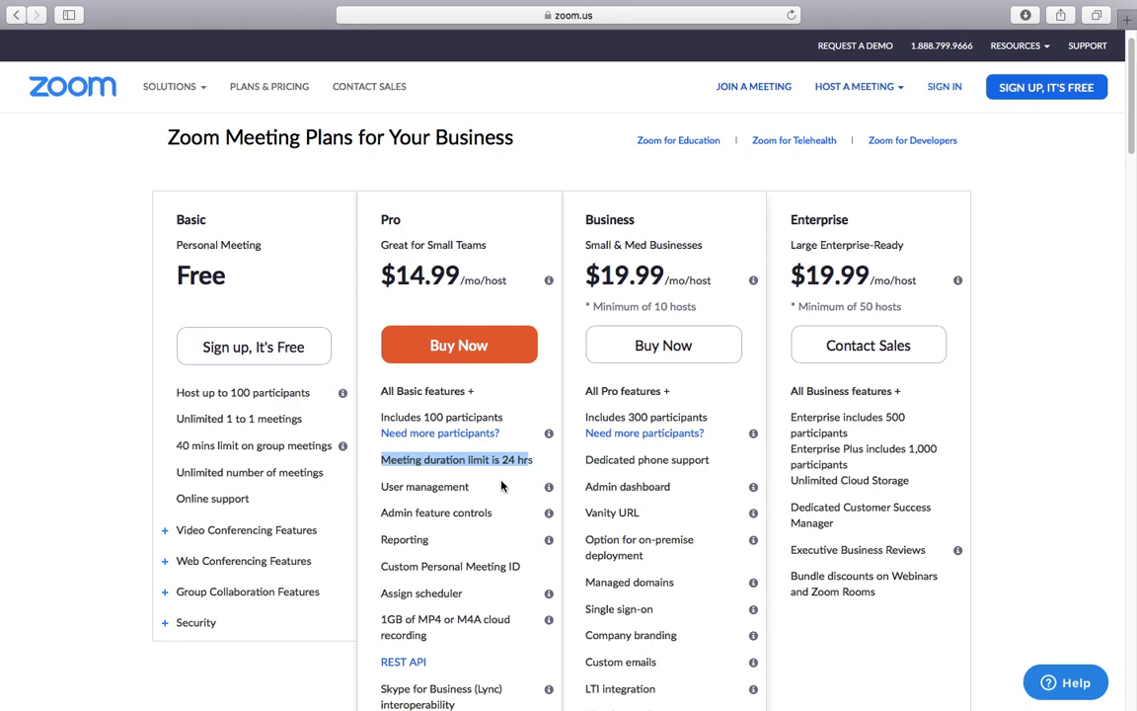
click(501, 486)
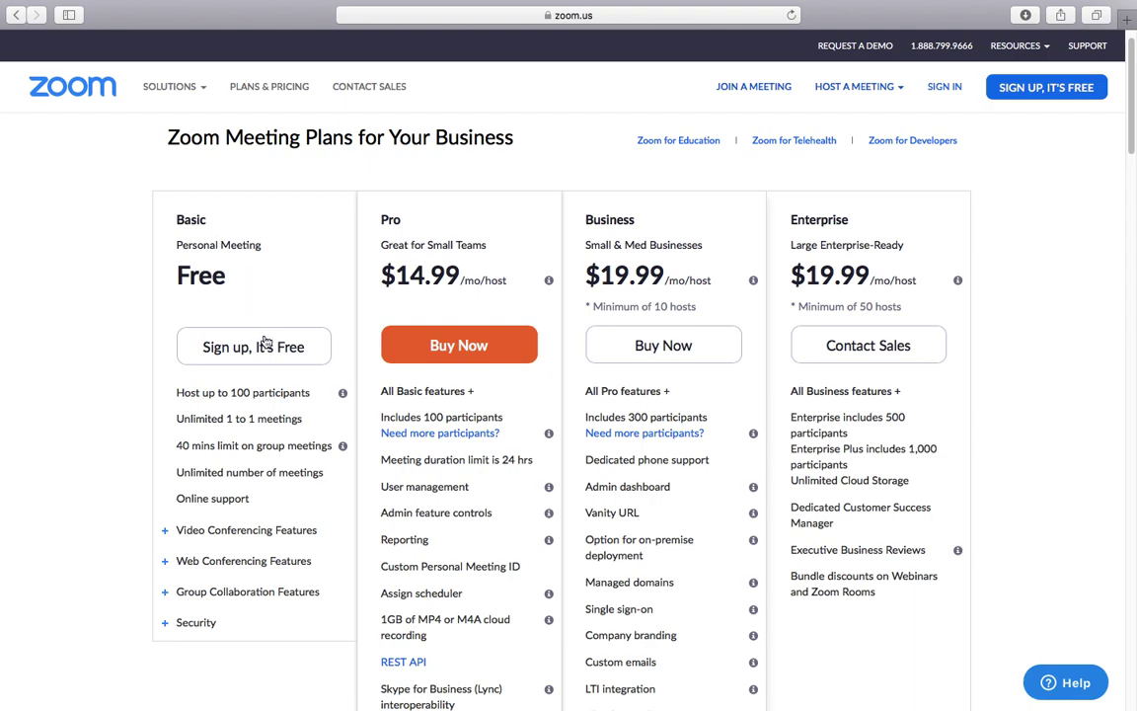
click(178, 446)
drag(178, 446, 190, 446)
click(210, 468)
drag(175, 446, 194, 447)
click(198, 457)
drag(381, 461, 533, 462)
click(513, 484)
Step: Go to Zoom's Sign Up Free page and enter a Gmail work email address
click(85, 93)
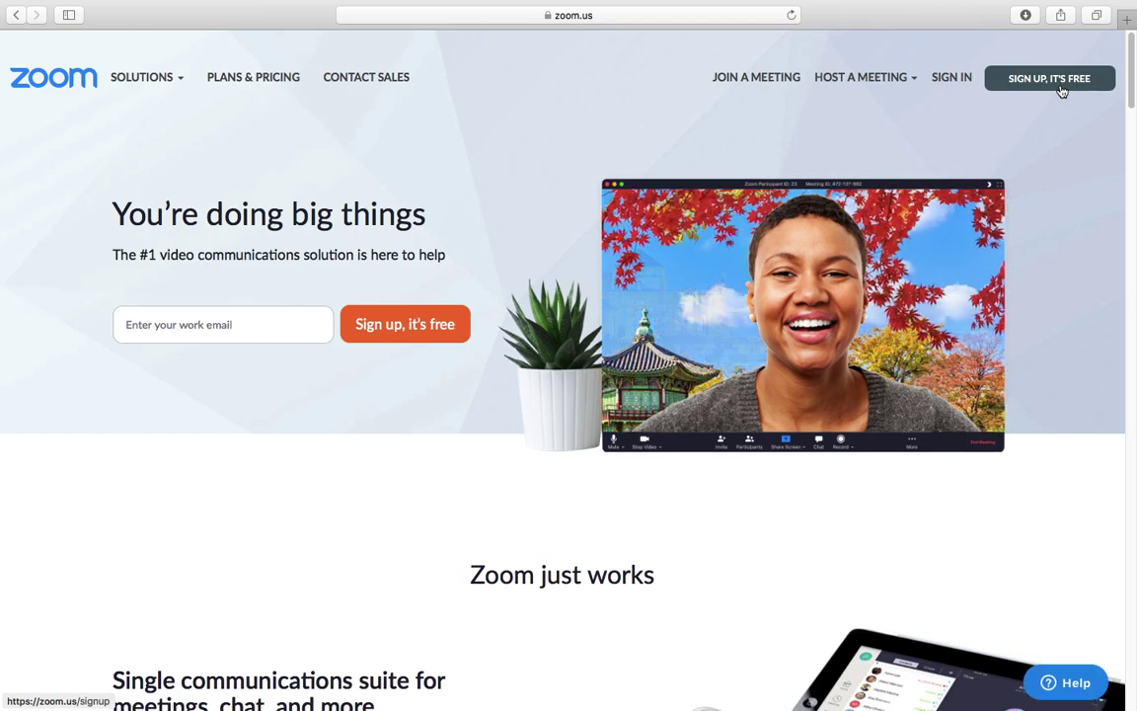
click(1061, 90)
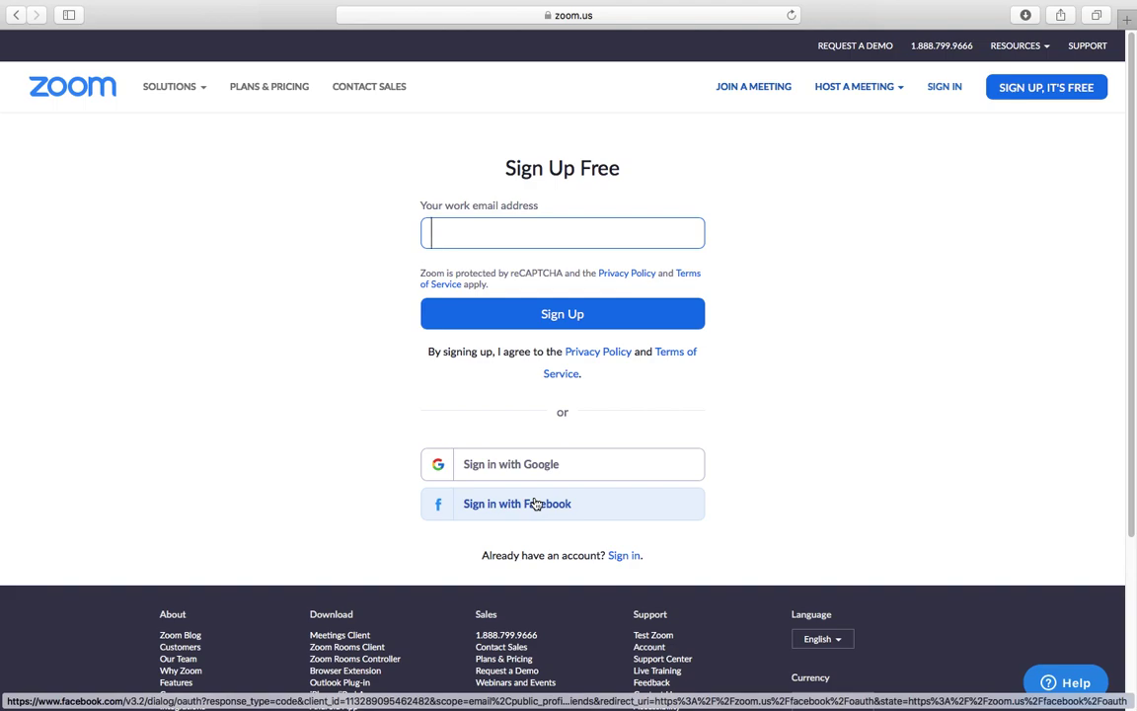
text(ema)
key(BackSpace)
key(BackSpace)
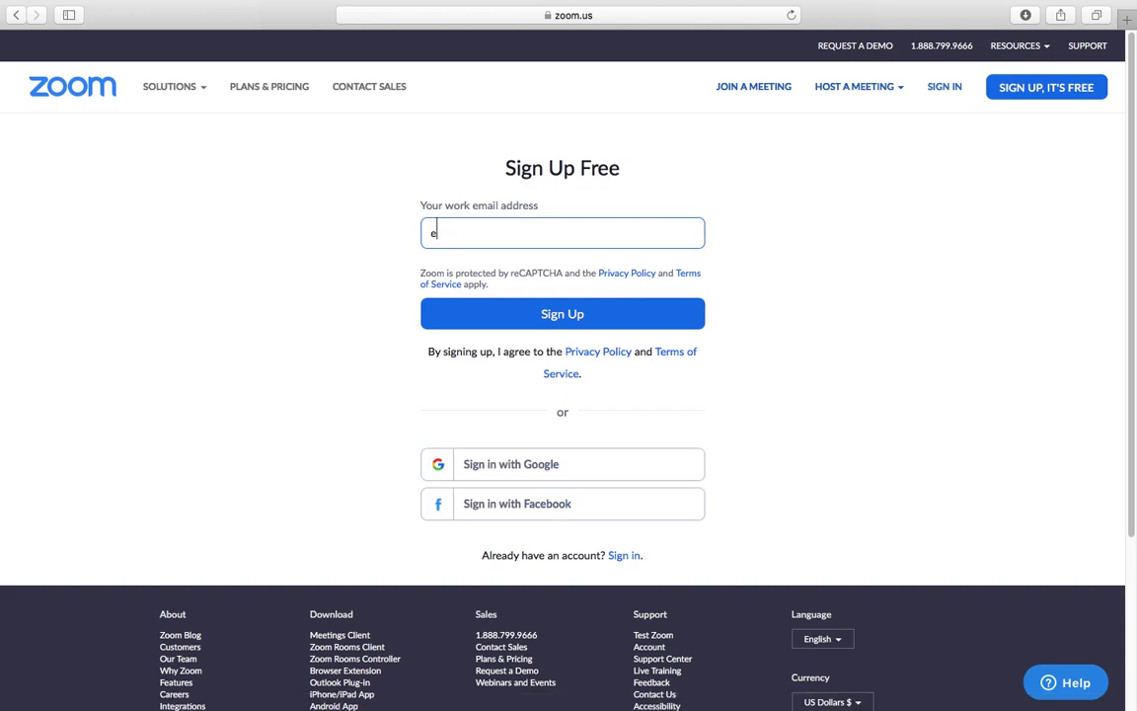
text(xampl)
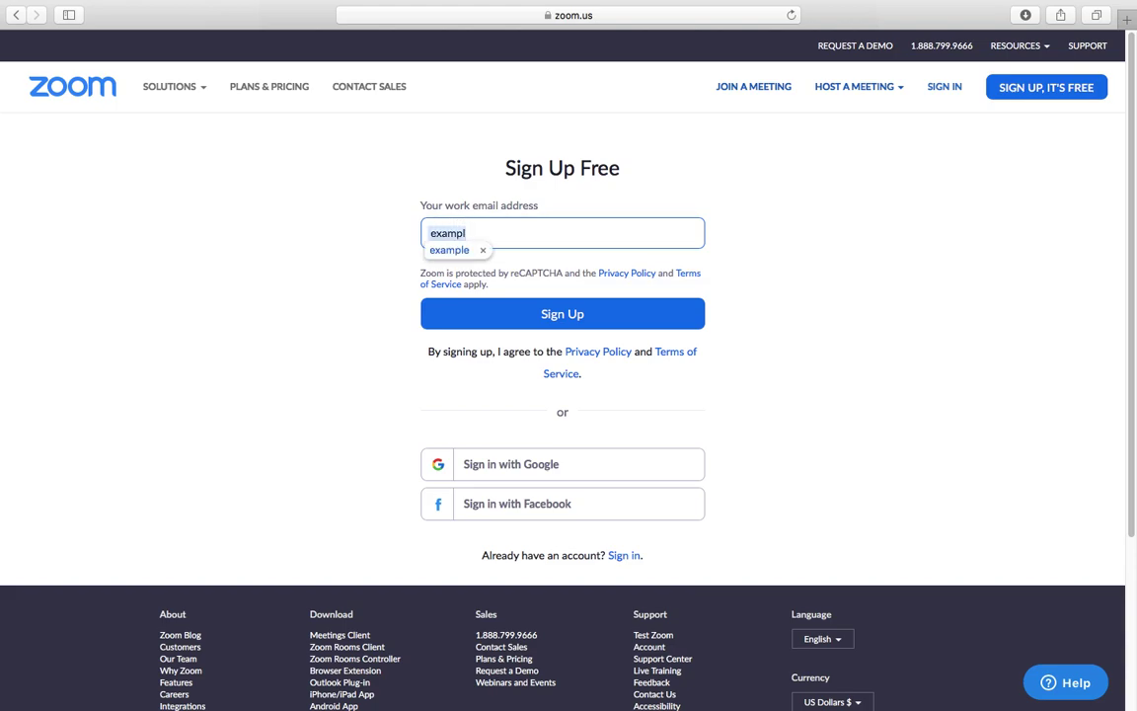
text(e@gmail.com)
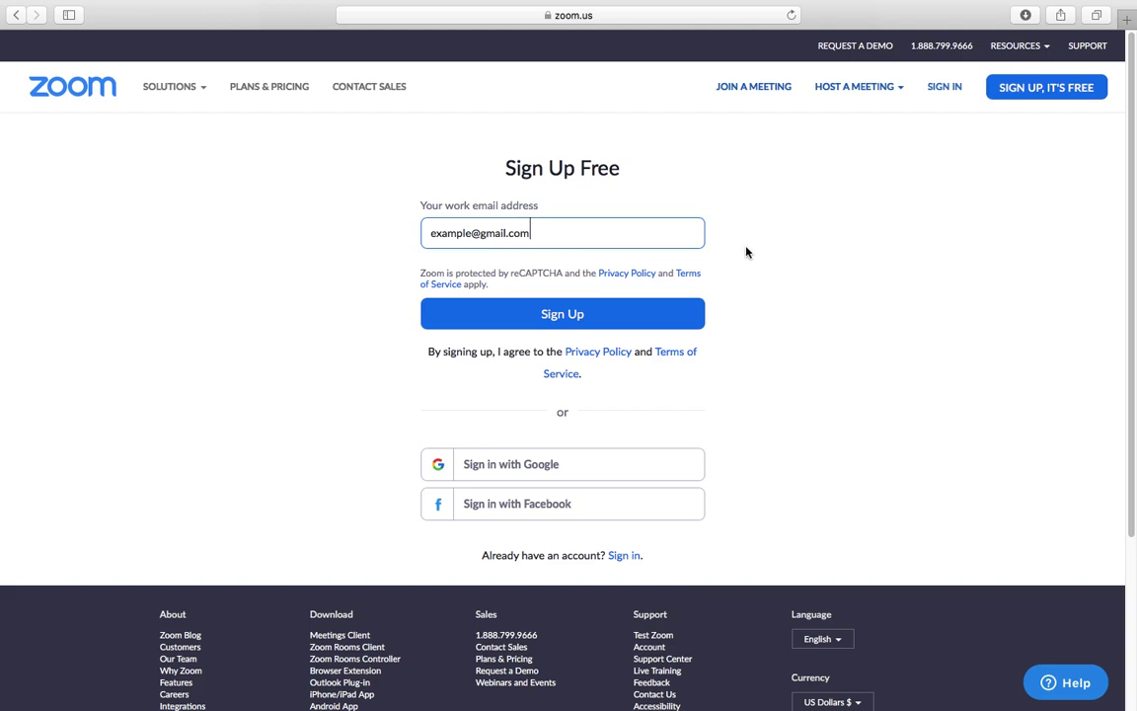
Step: In the browser showing zoom.us, host a new meeting With Video Off
mouse_move(195, 698)
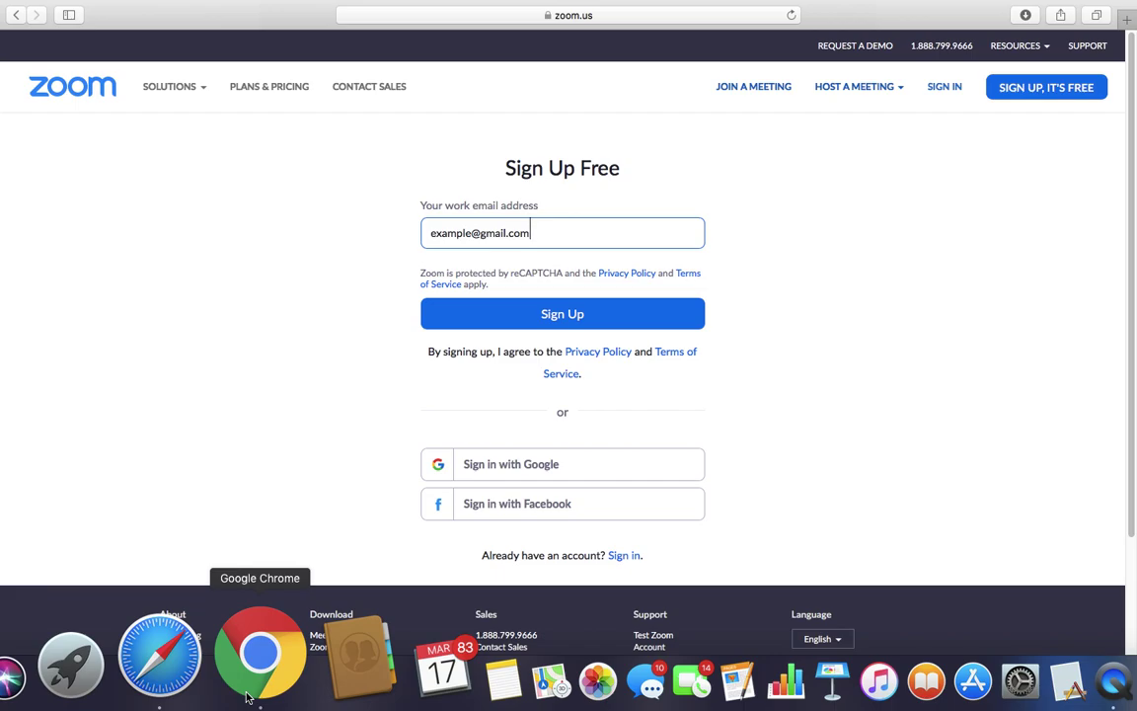
click(258, 657)
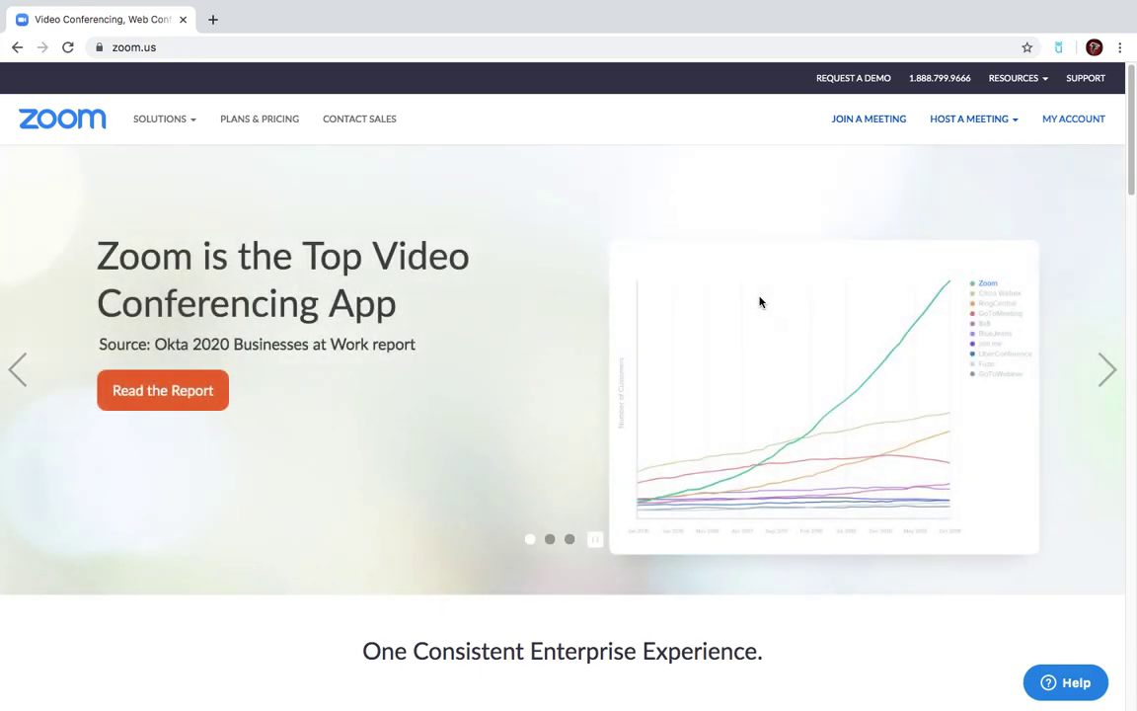
click(989, 127)
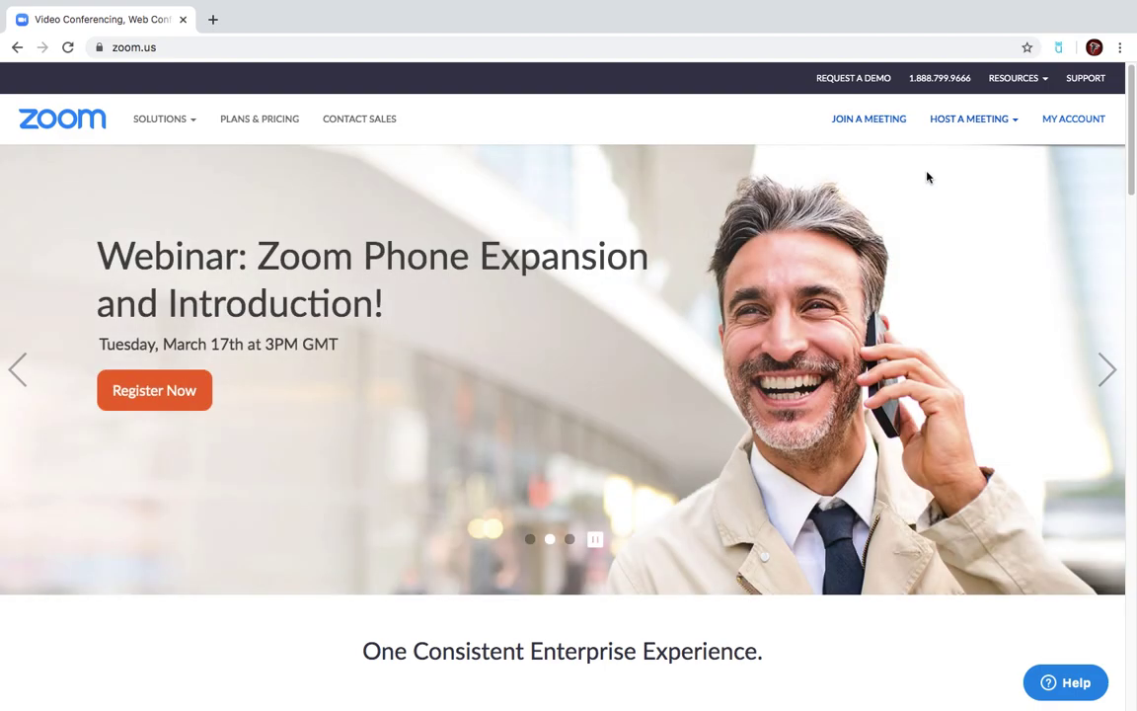
mouse_move(969, 126)
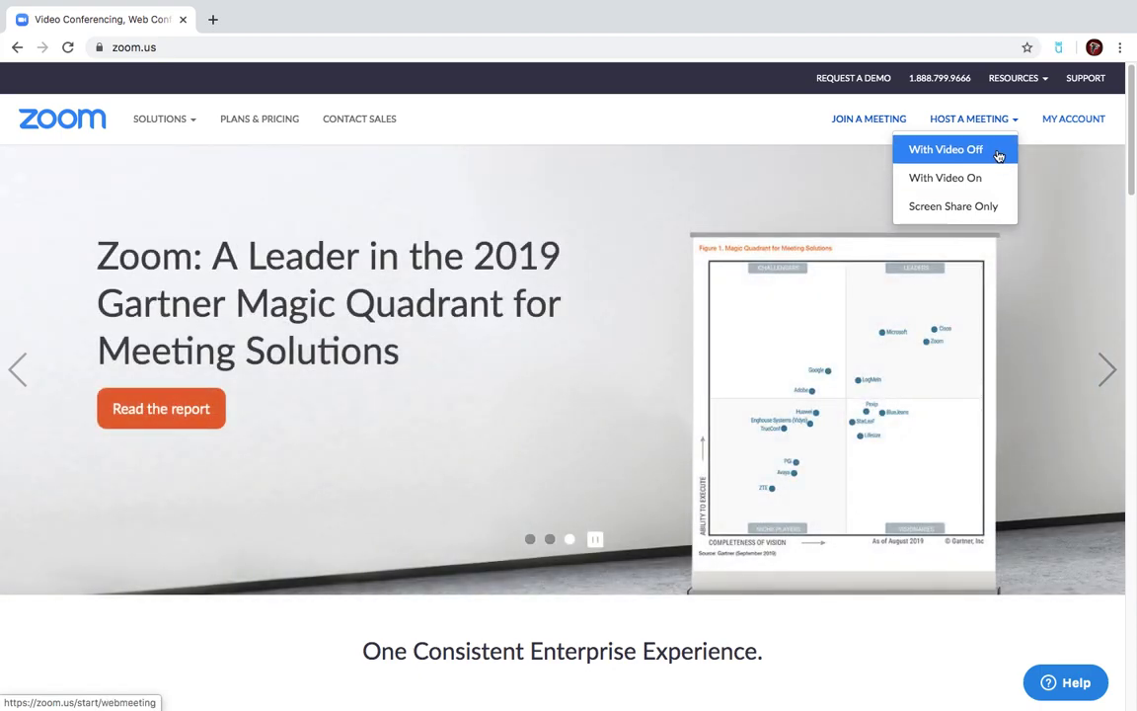
click(998, 156)
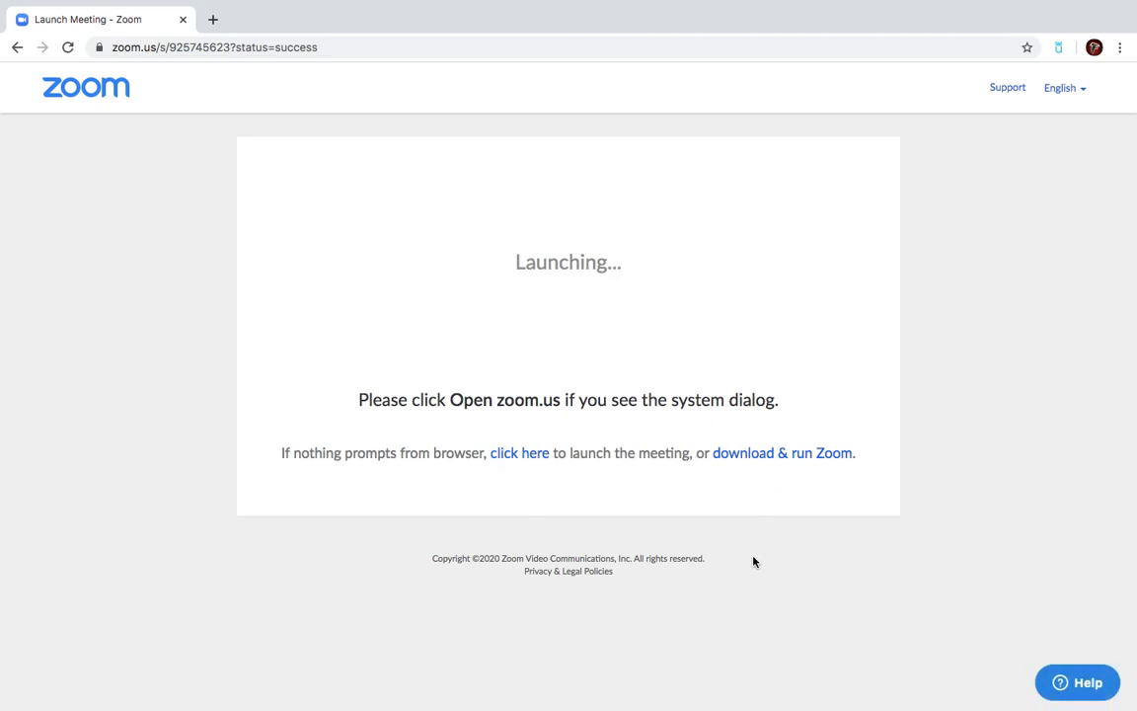
Step: Download the Zoom app from the launch page and open Zoom (4).pkg in the installer
click(831, 459)
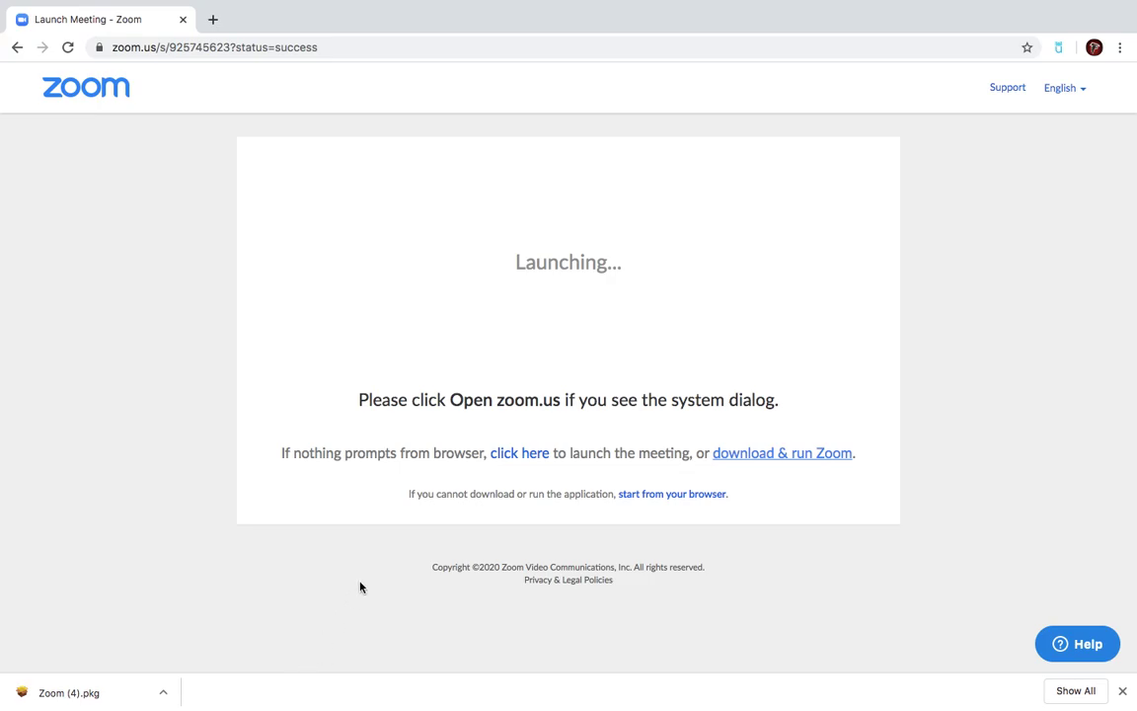
mouse_move(255, 703)
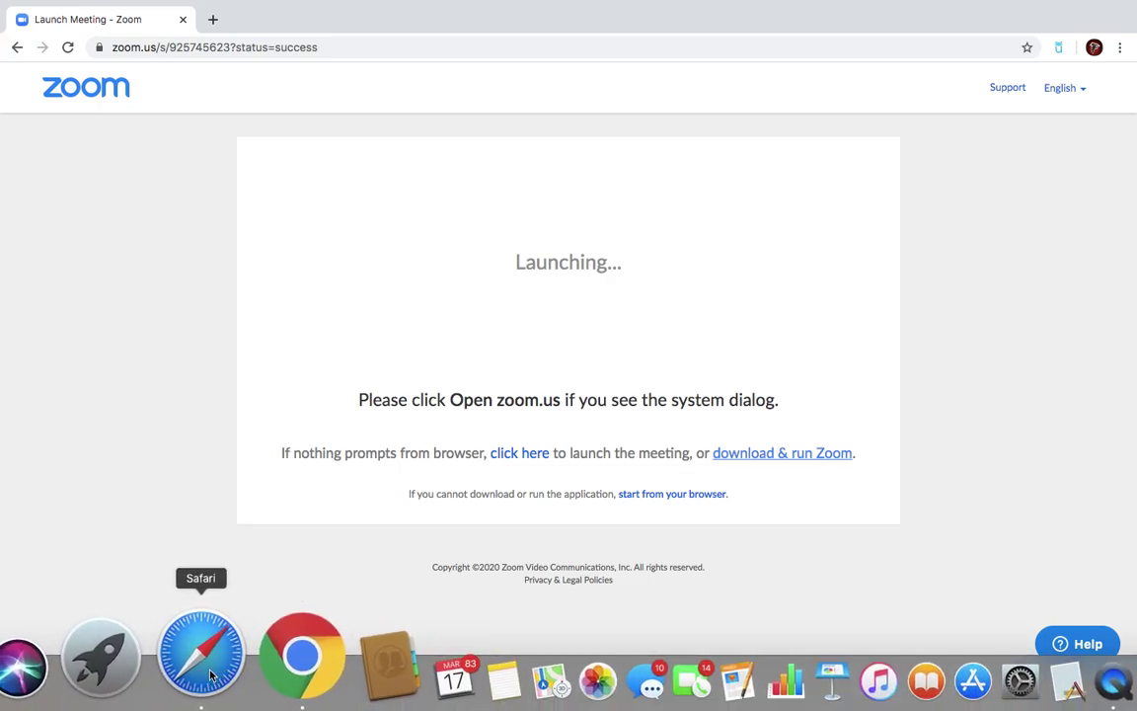
click(201, 655)
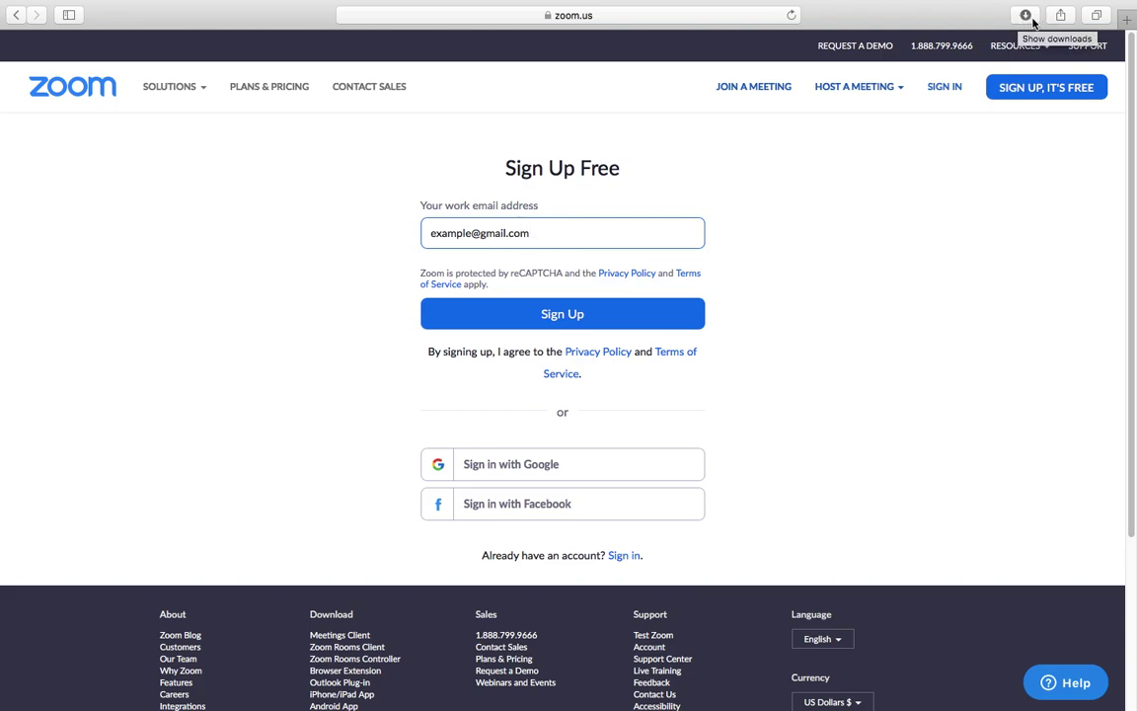
mouse_move(1017, 46)
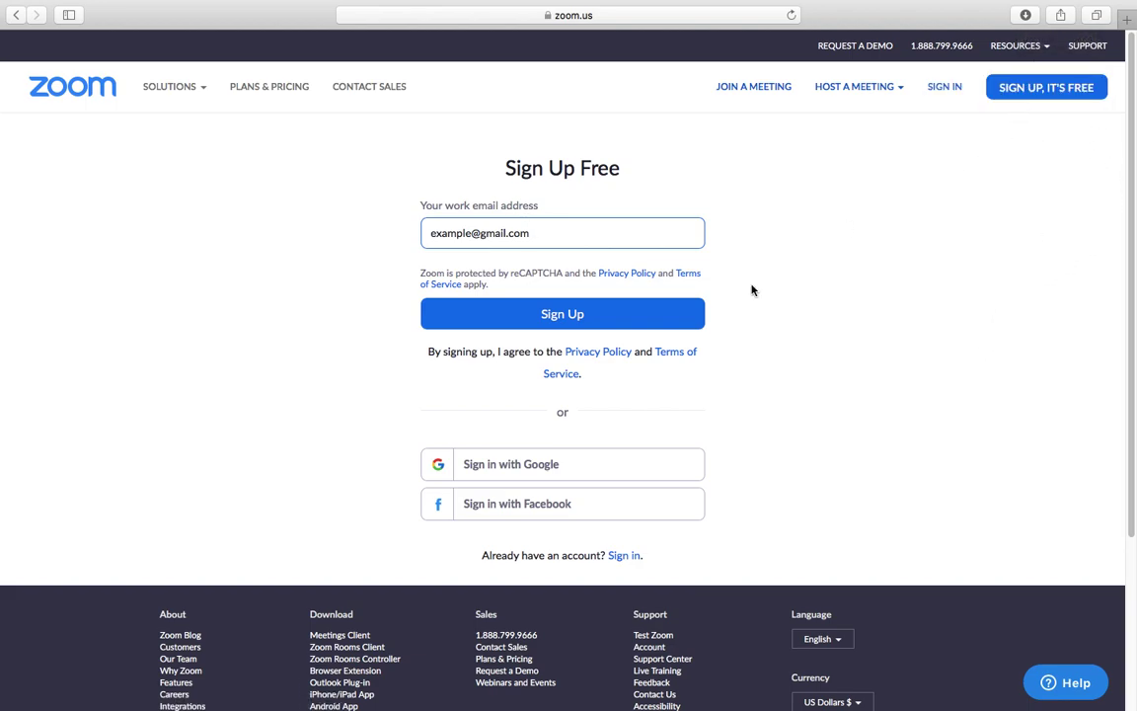
mouse_move(170, 701)
click(240, 700)
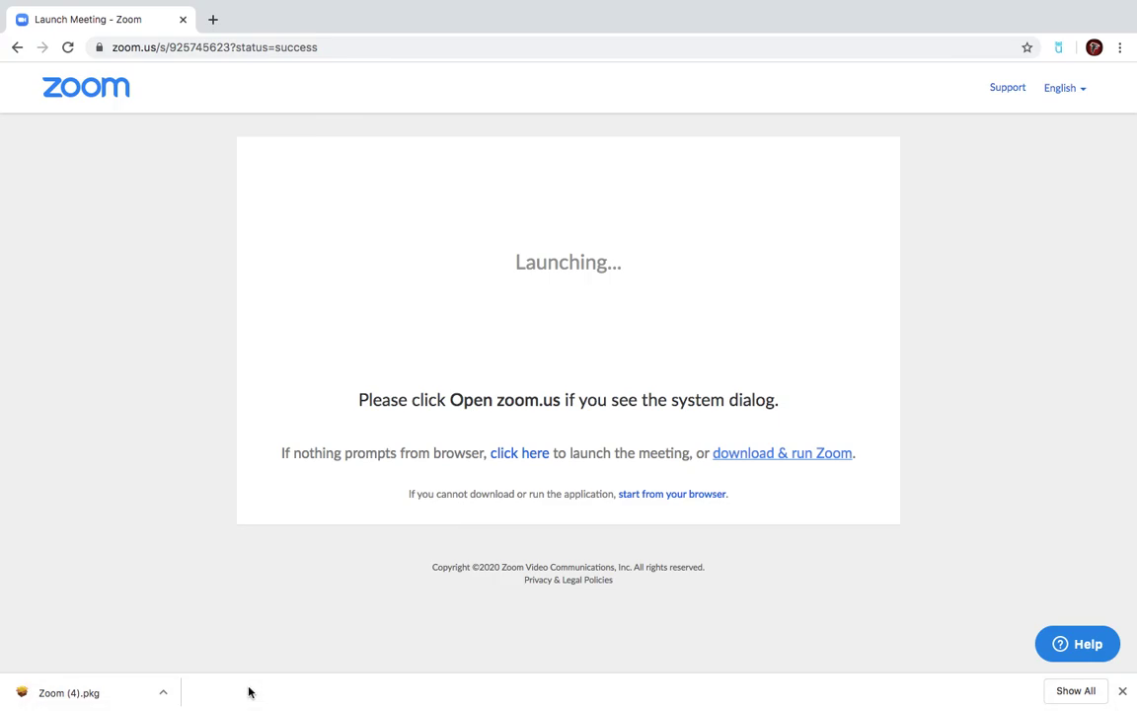
click(87, 700)
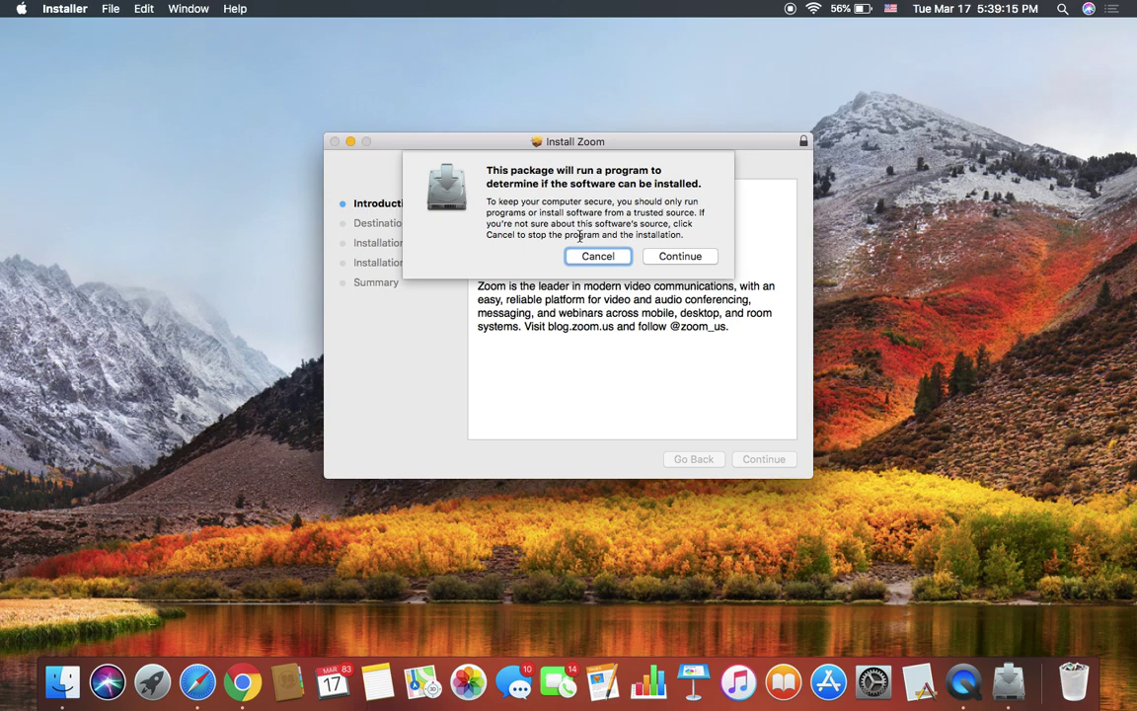
Step: Allow the Zoom installer's installability check program to run
click(665, 256)
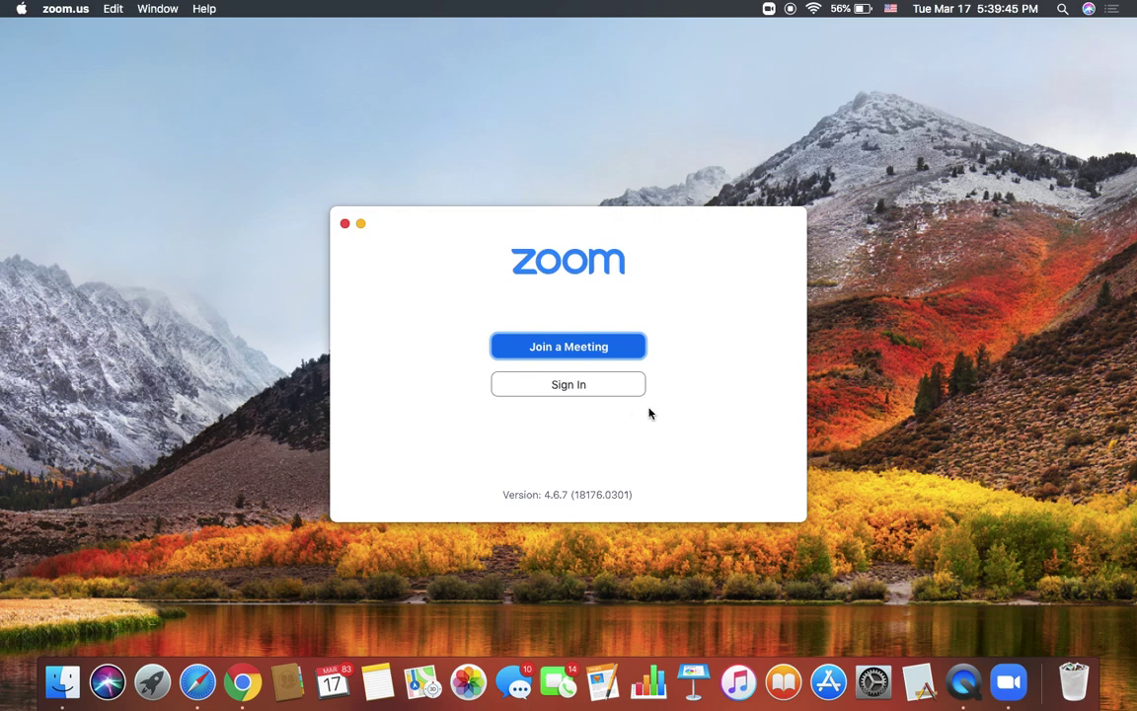
Step: Sign in to the Zoom desktop client with the account email and password
click(585, 387)
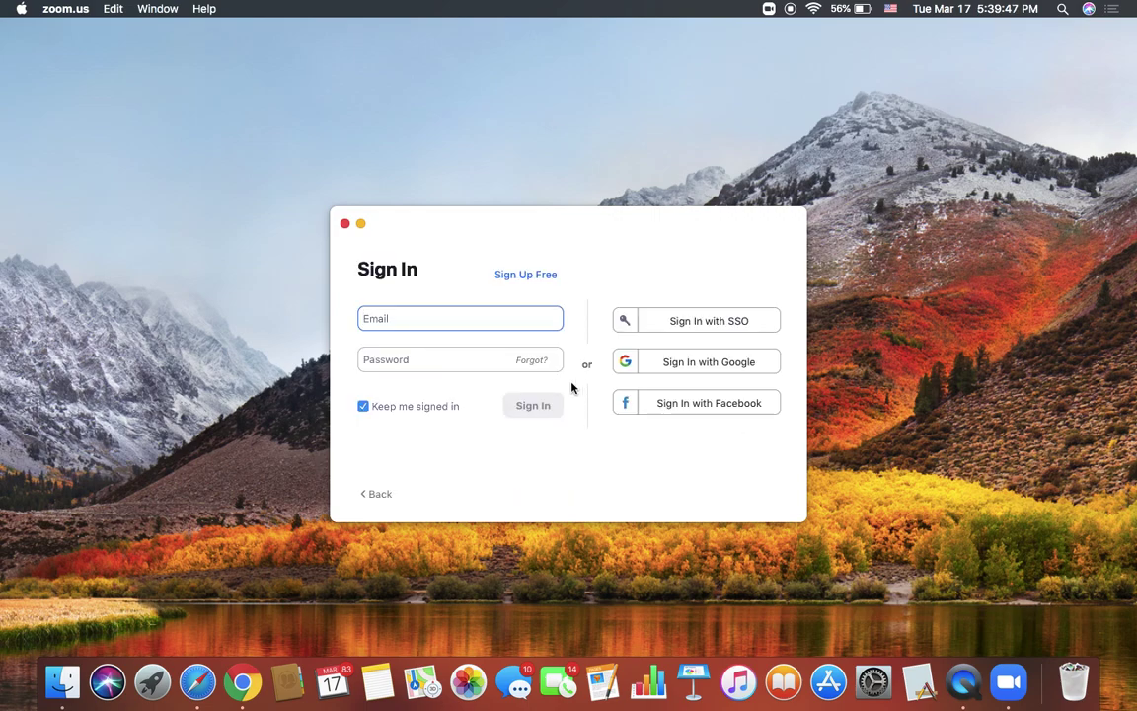
key(Tab)
text(****)
key(BackSpace)
key(BackSpace)
key(BackSpace)
key(BackSpace)
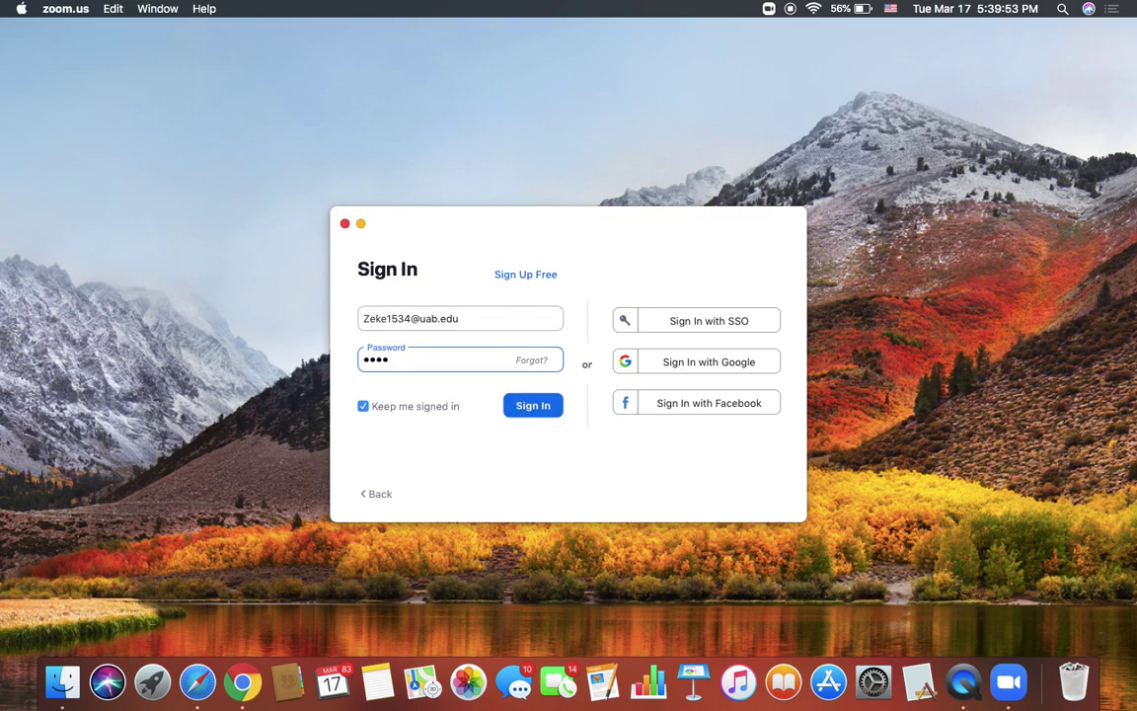
text(***********)
key(Return)
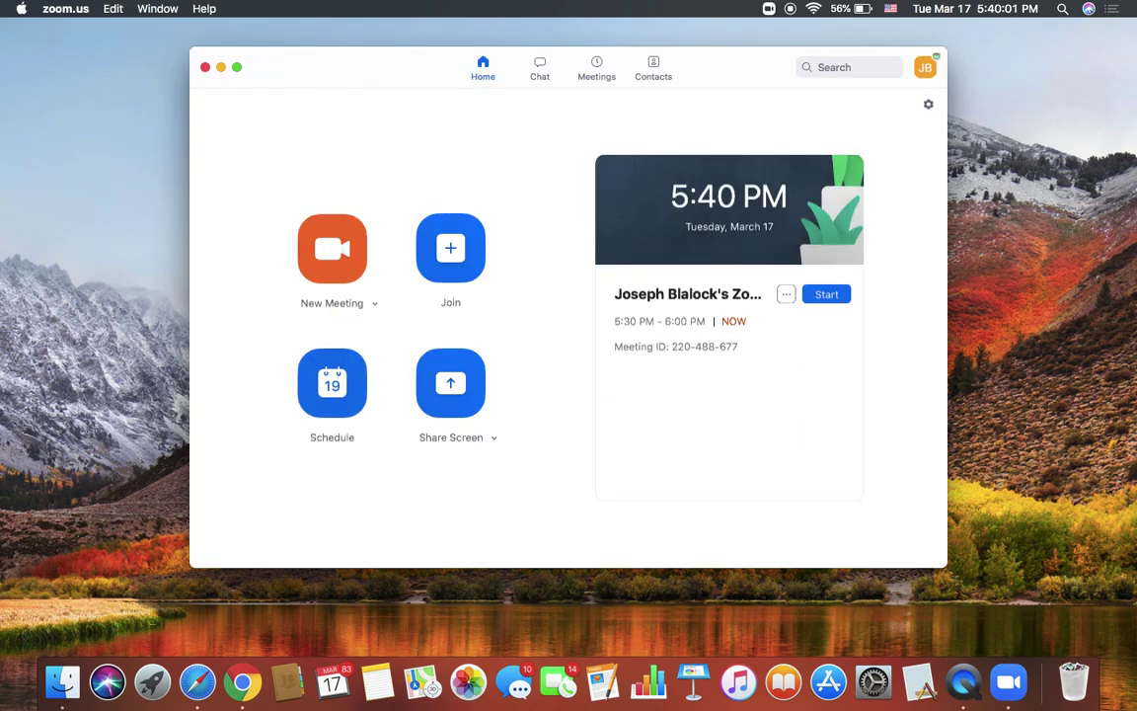
Step: Delete the existing scheduled meeting, then start scheduling a new one
click(786, 295)
click(748, 373)
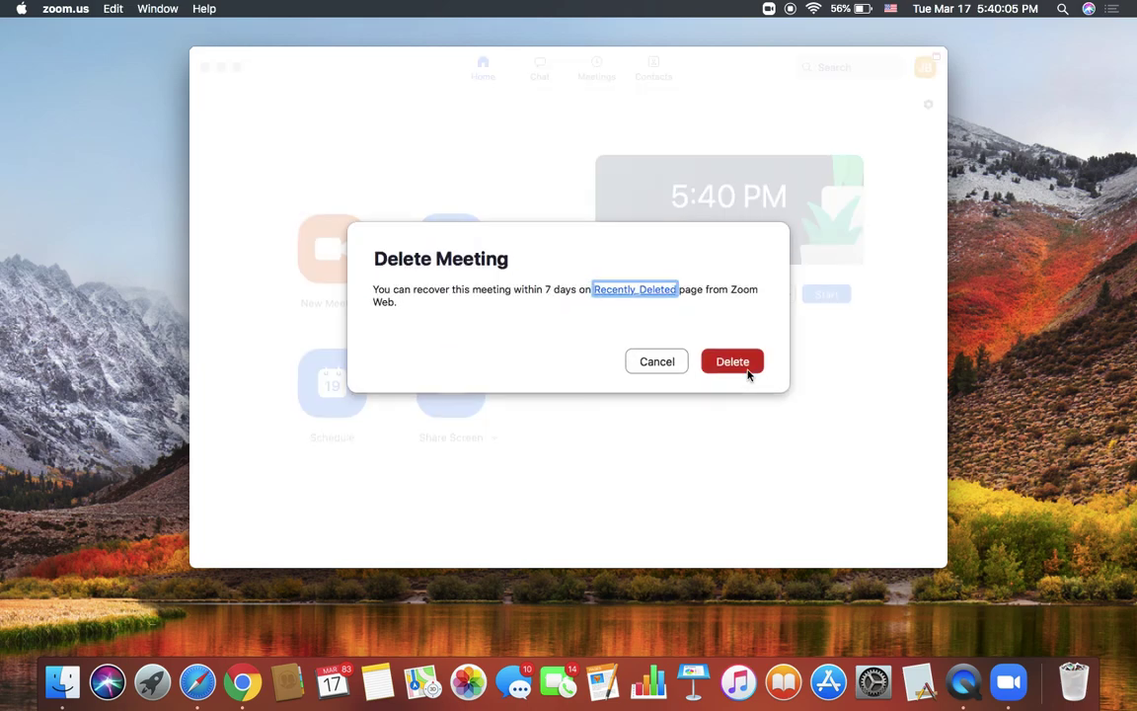
click(748, 372)
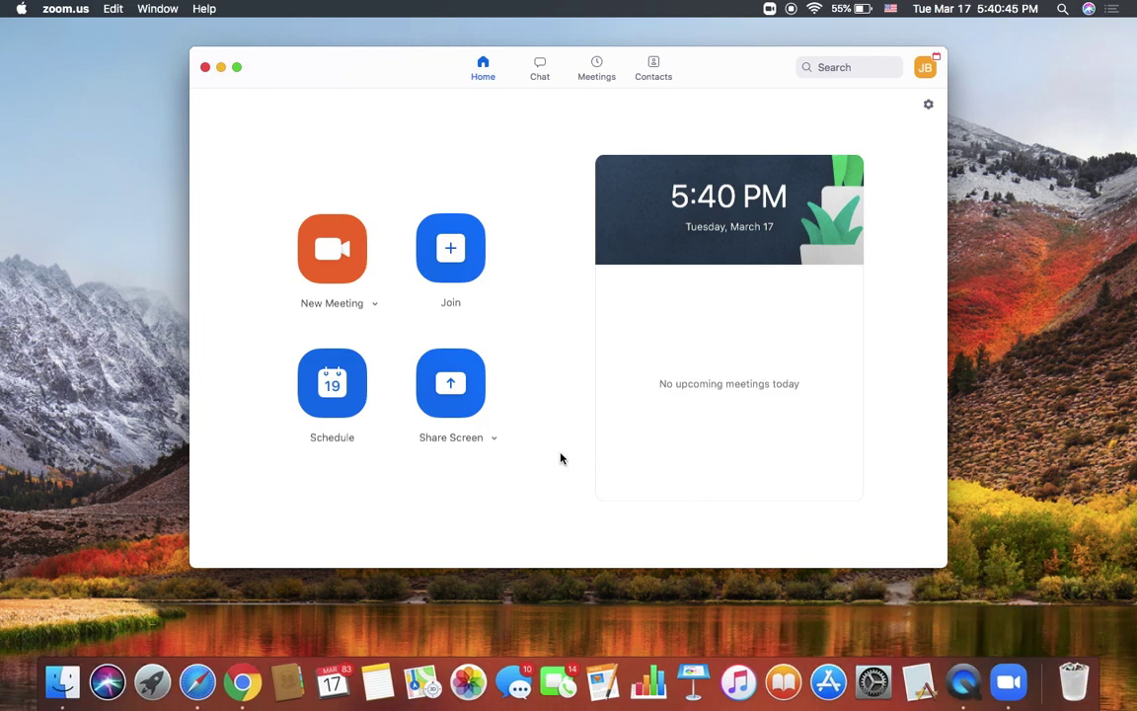
click(342, 399)
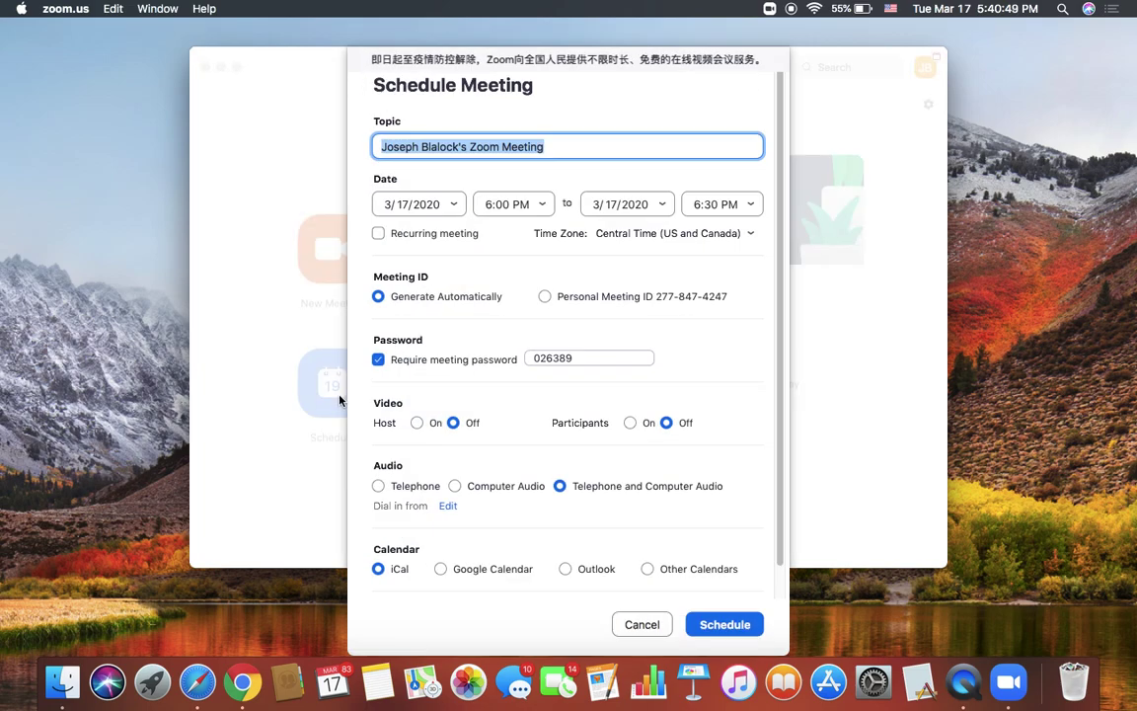
Step: Replace the default meeting topic with 'College Life Group'
click(579, 148)
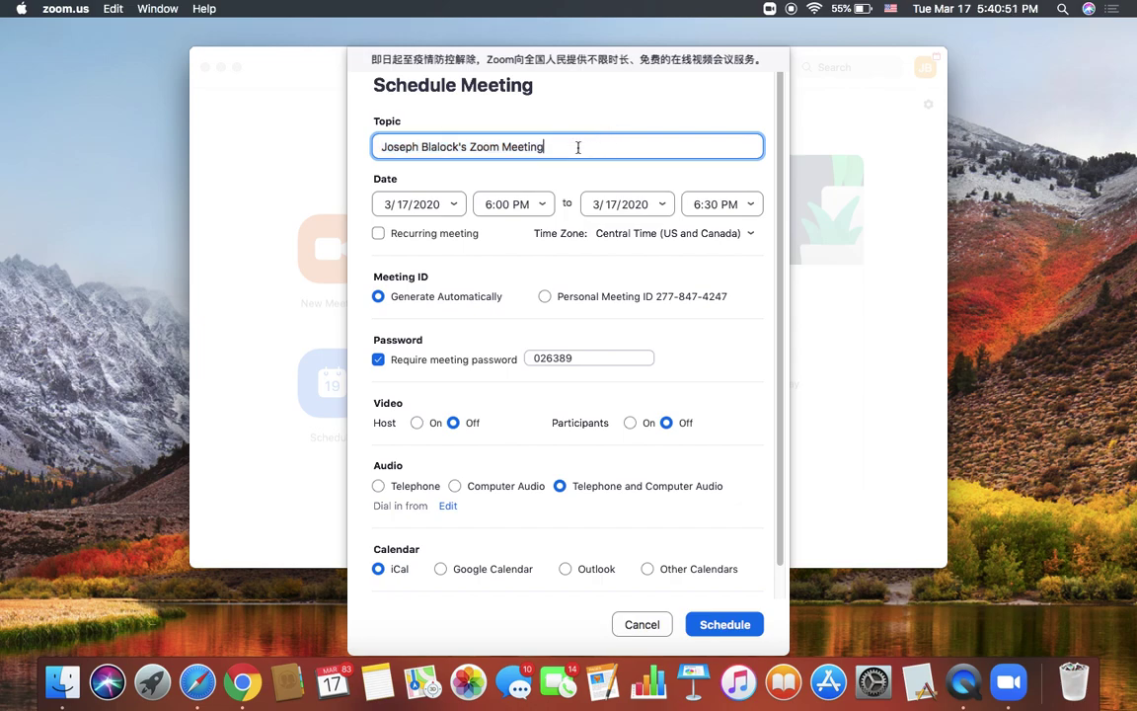
drag(578, 147, 300, 139)
key(BackSpace)
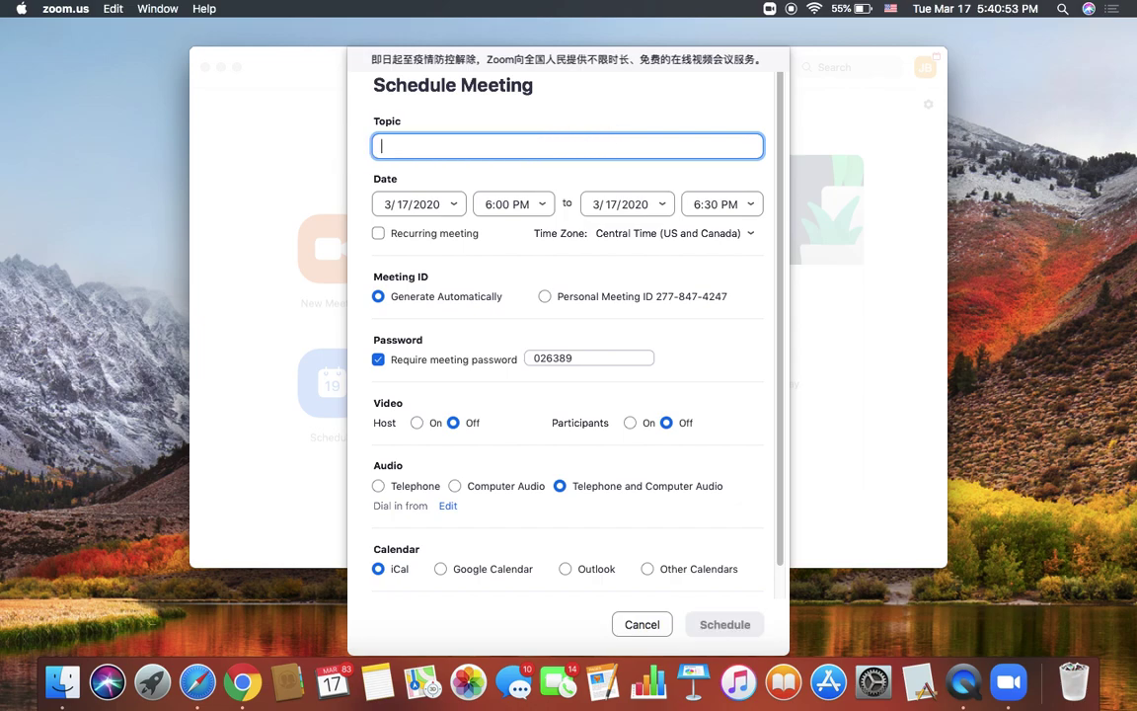
text(Life Group)
key(BackSpace)
key(BackSpace)
key(BackSpace)
key(BackSpace)
key(BackSpace)
key(BackSpace)
key(BackSpace)
key(BackSpace)
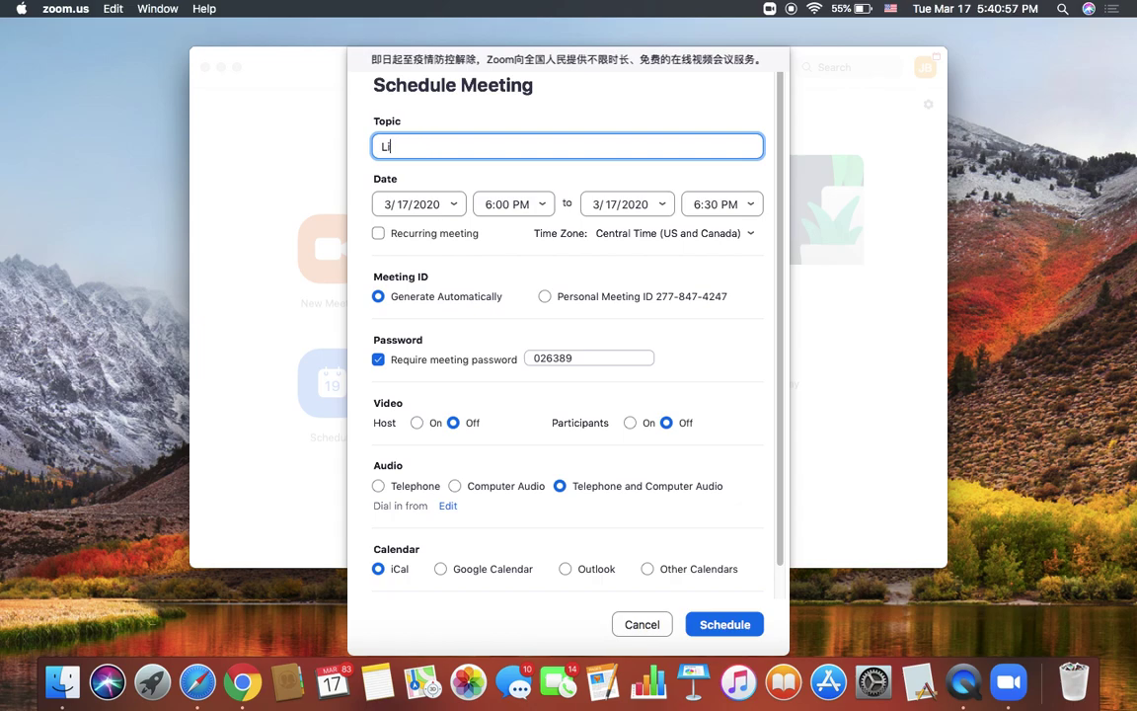
key(BackSpace)
key(BackSpace)
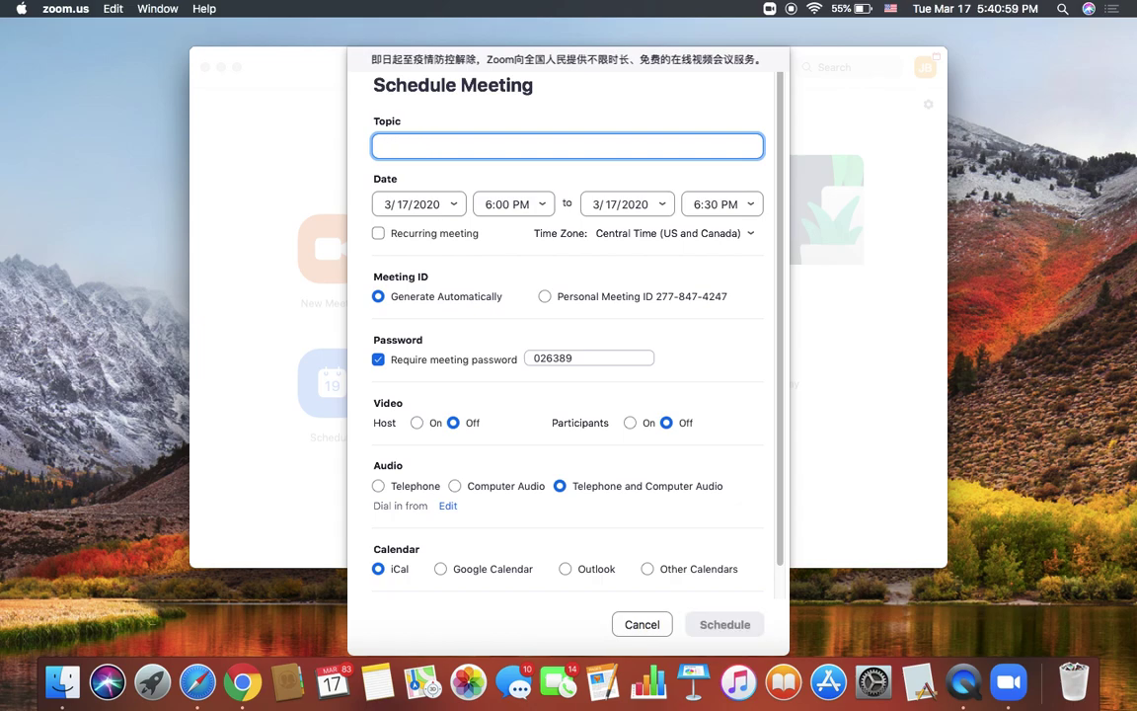
text(College Life Group)
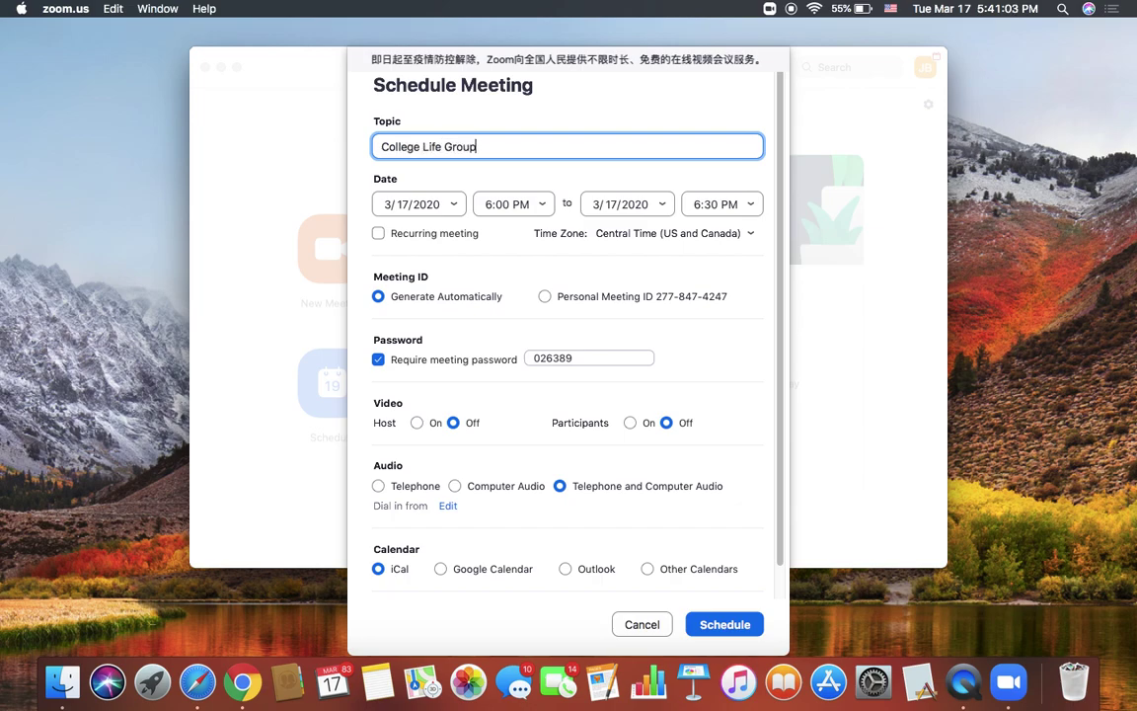
text( ()
text(3/)
key(BackSpace)
key(BackSpace)
key(BackSpace)
Step: Set the meeting date to March 22 and append (3/22/2020) to the topic
click(456, 207)
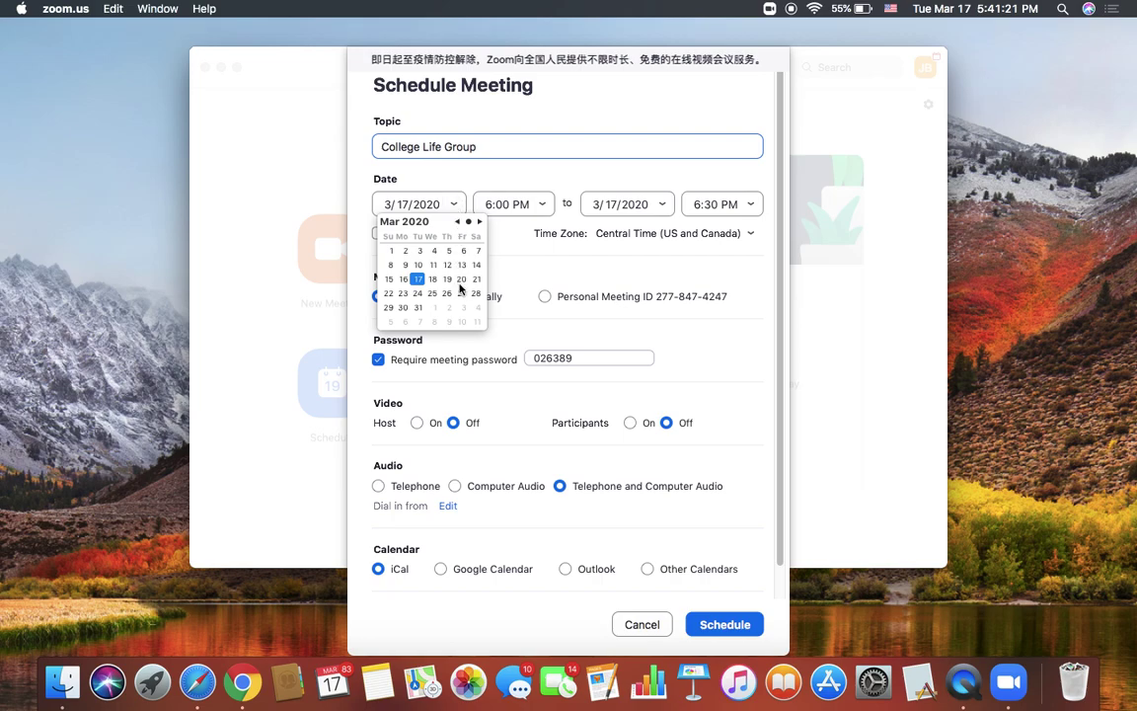
click(388, 293)
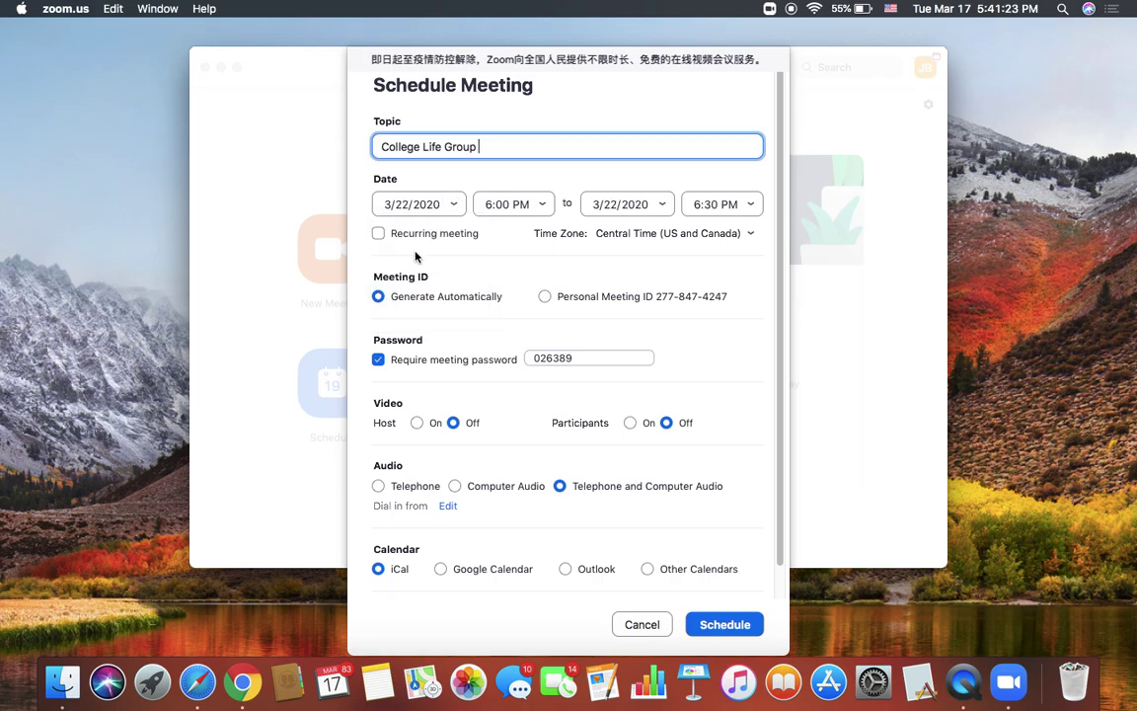
text((3/22/2020))
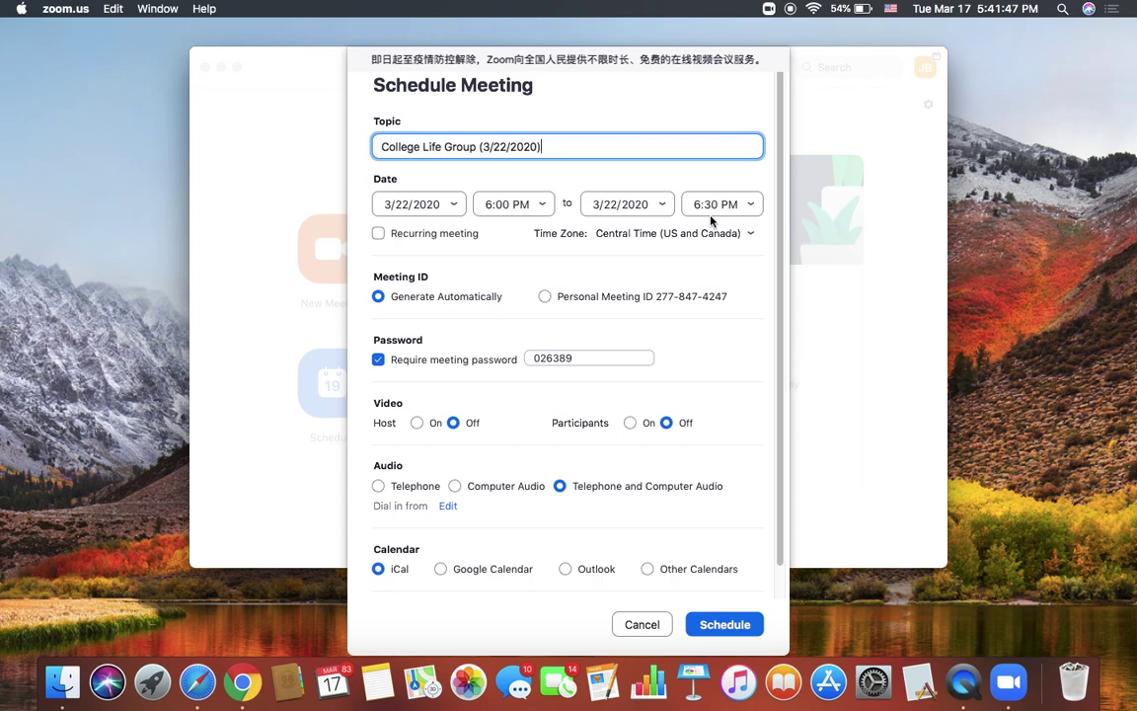
click(451, 205)
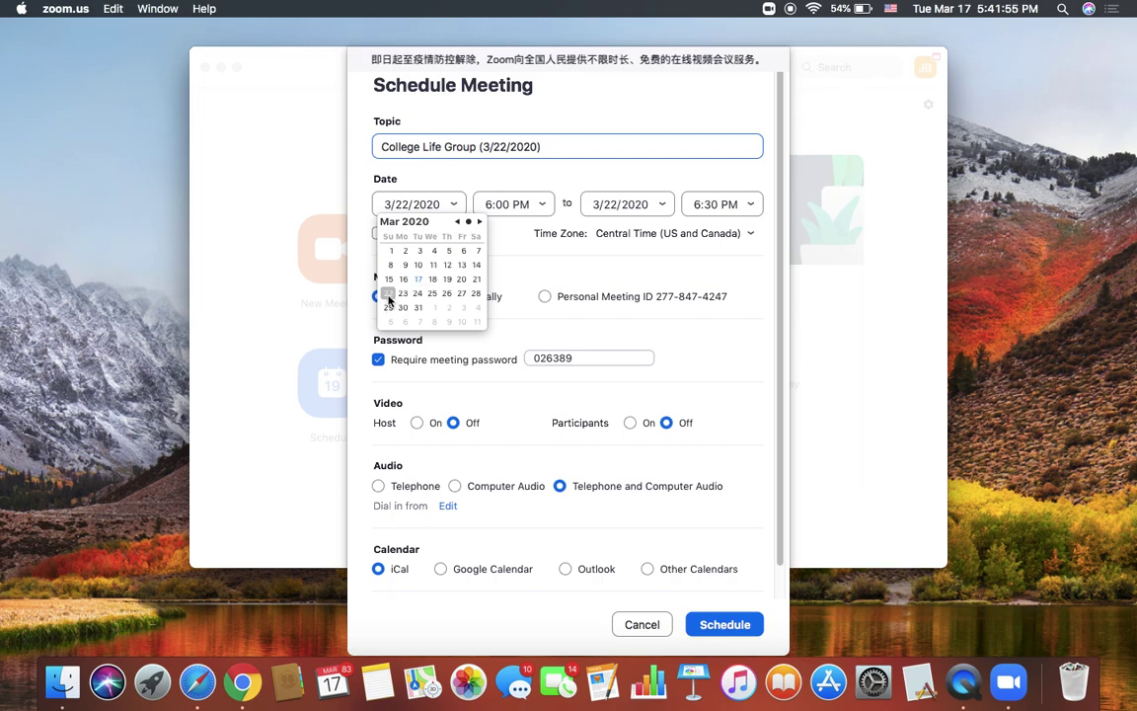
click(389, 298)
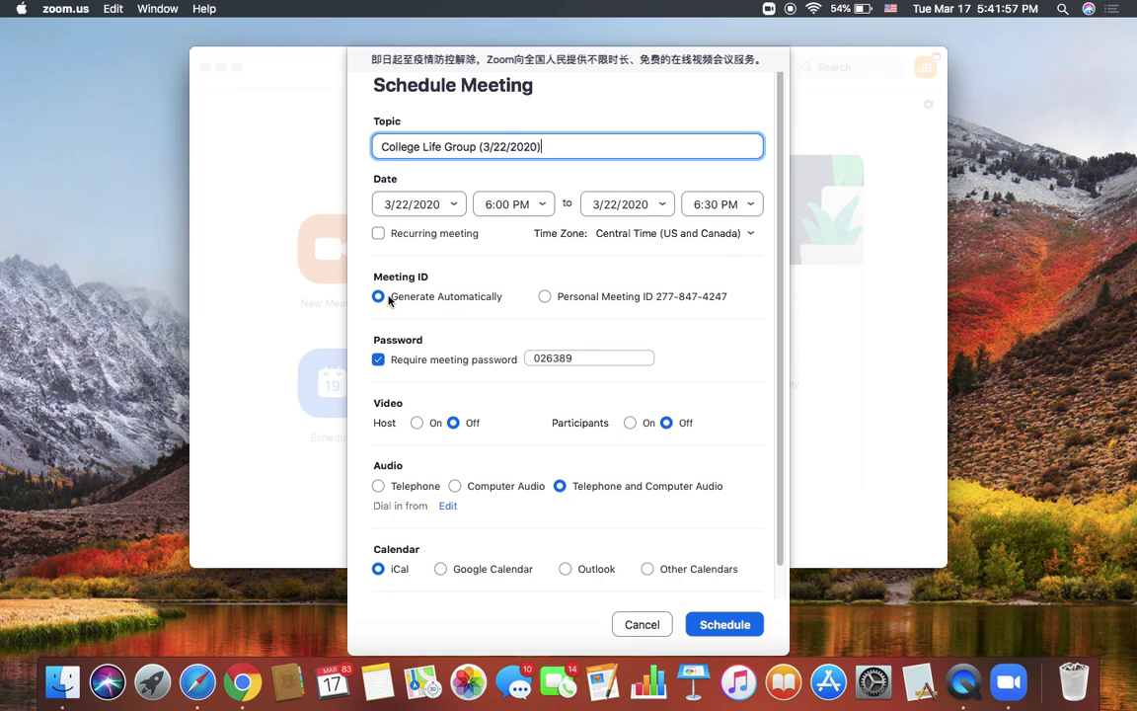
click(541, 204)
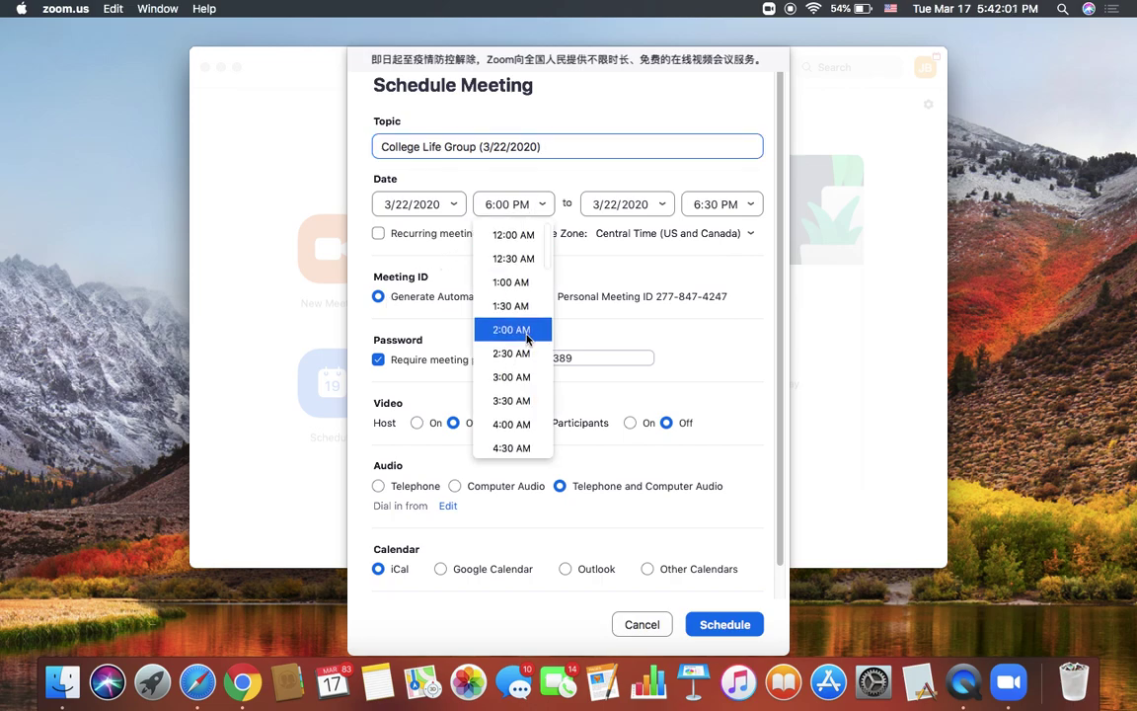
scroll(526, 339, down, 2)
scroll(526, 338, down, 3)
scroll(526, 338, up, 4)
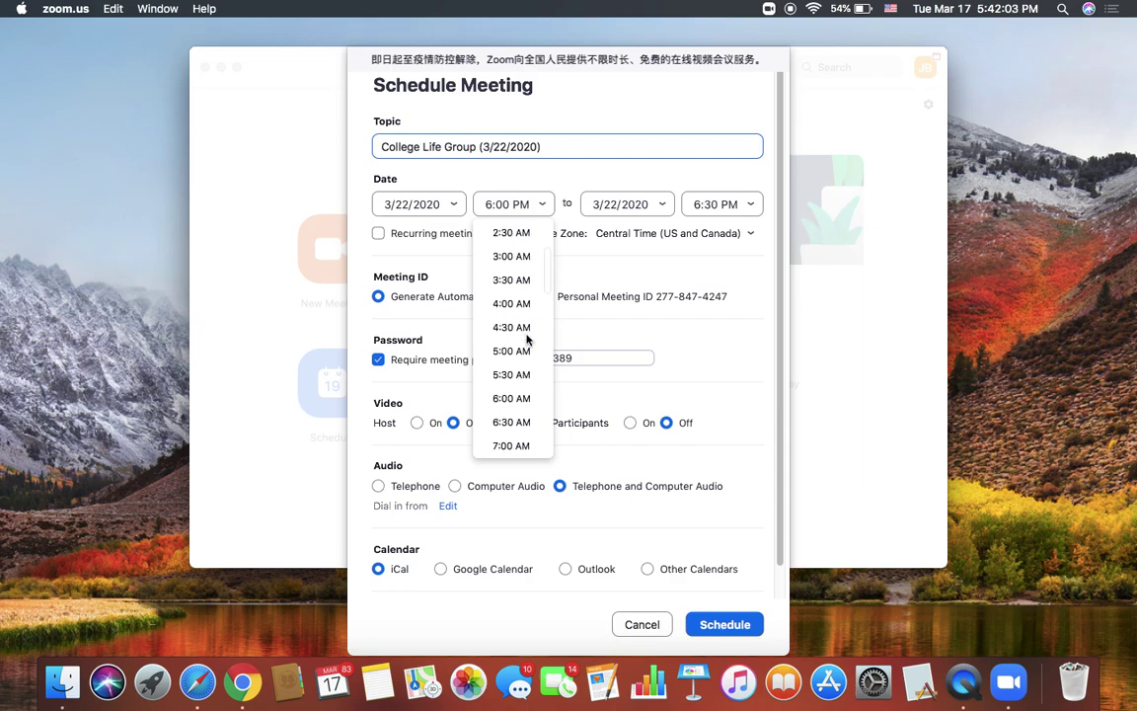
scroll(526, 338, down, 8)
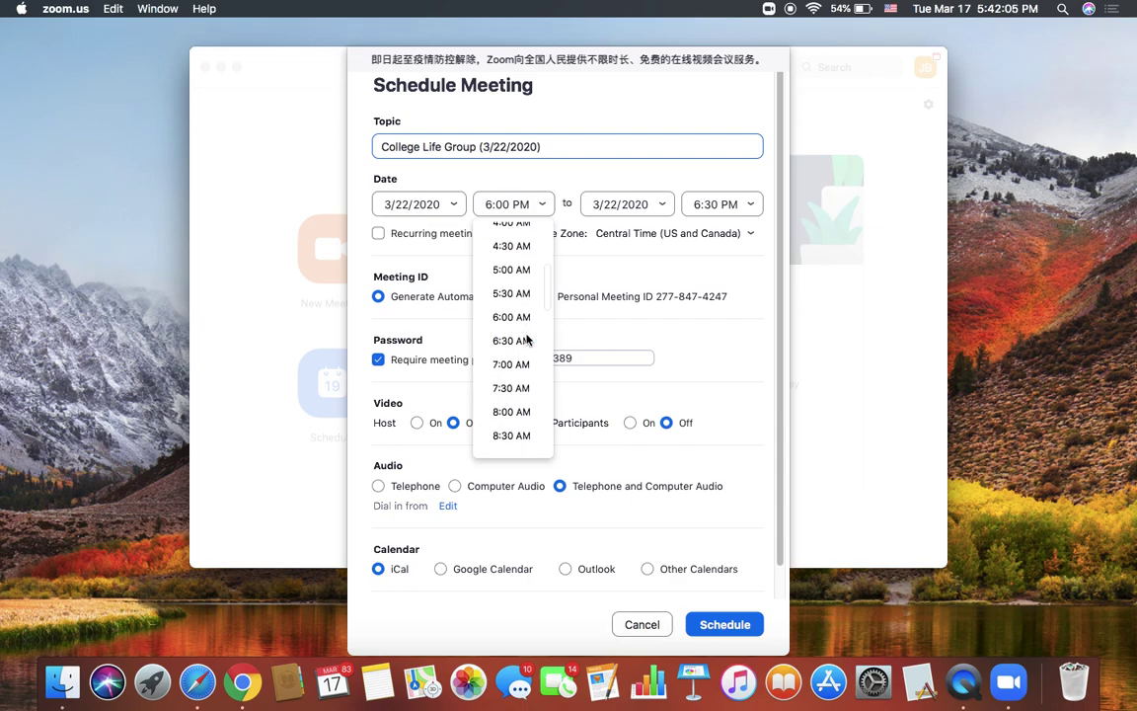
scroll(526, 338, down, 1)
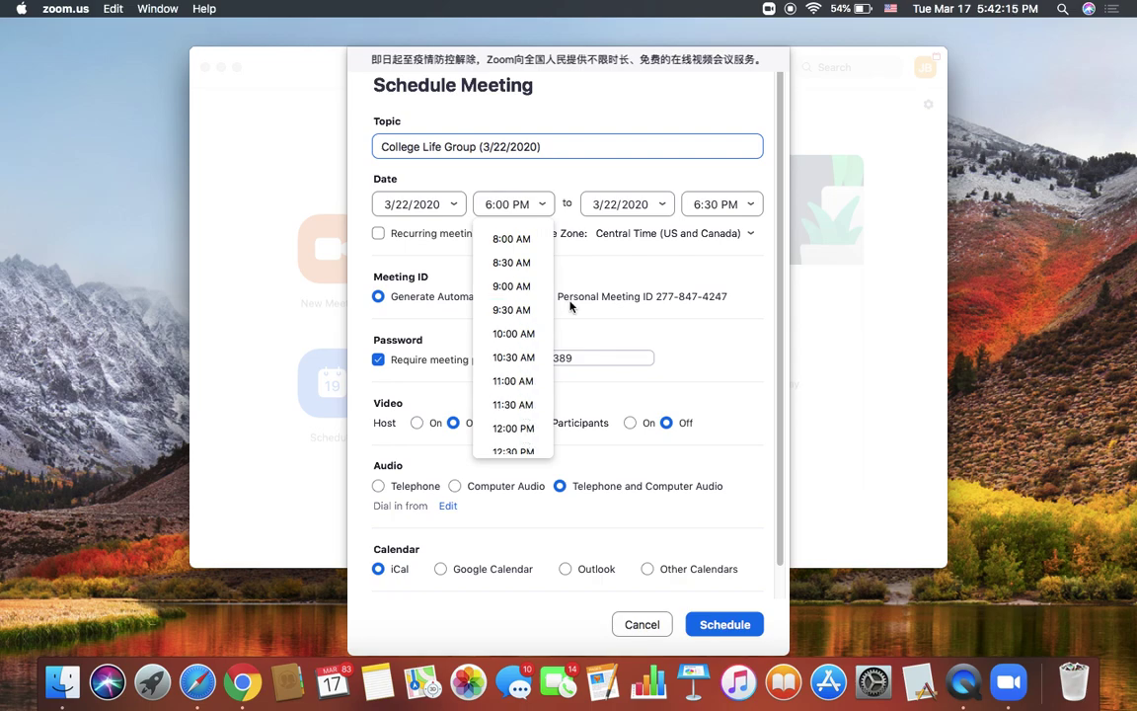
click(589, 264)
click(509, 206)
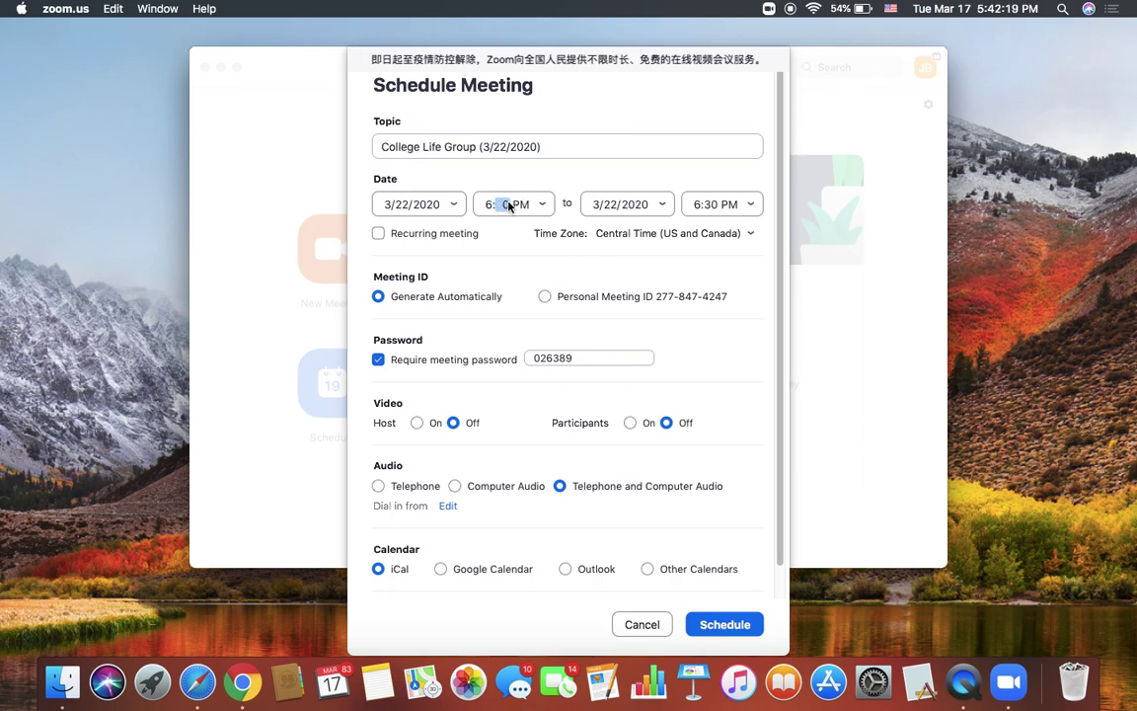
Step: Submit the current meeting, cancel its Calendar event and close Calendar, then start a new schedule form
key(Return)
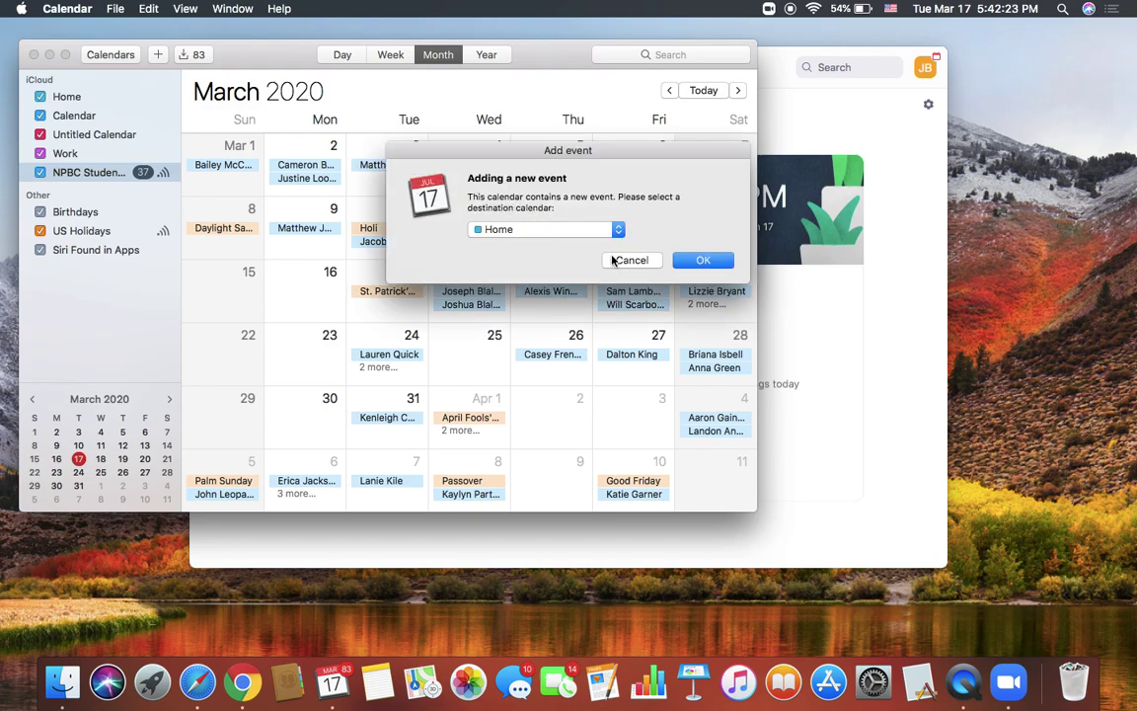
click(610, 259)
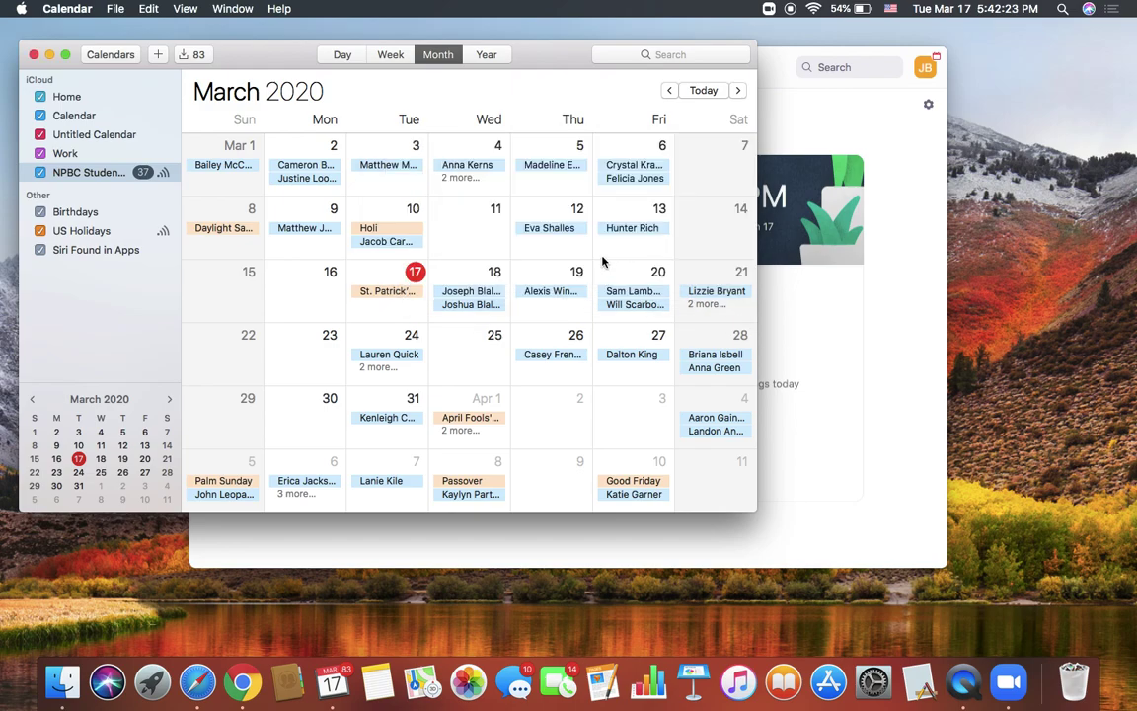
click(34, 54)
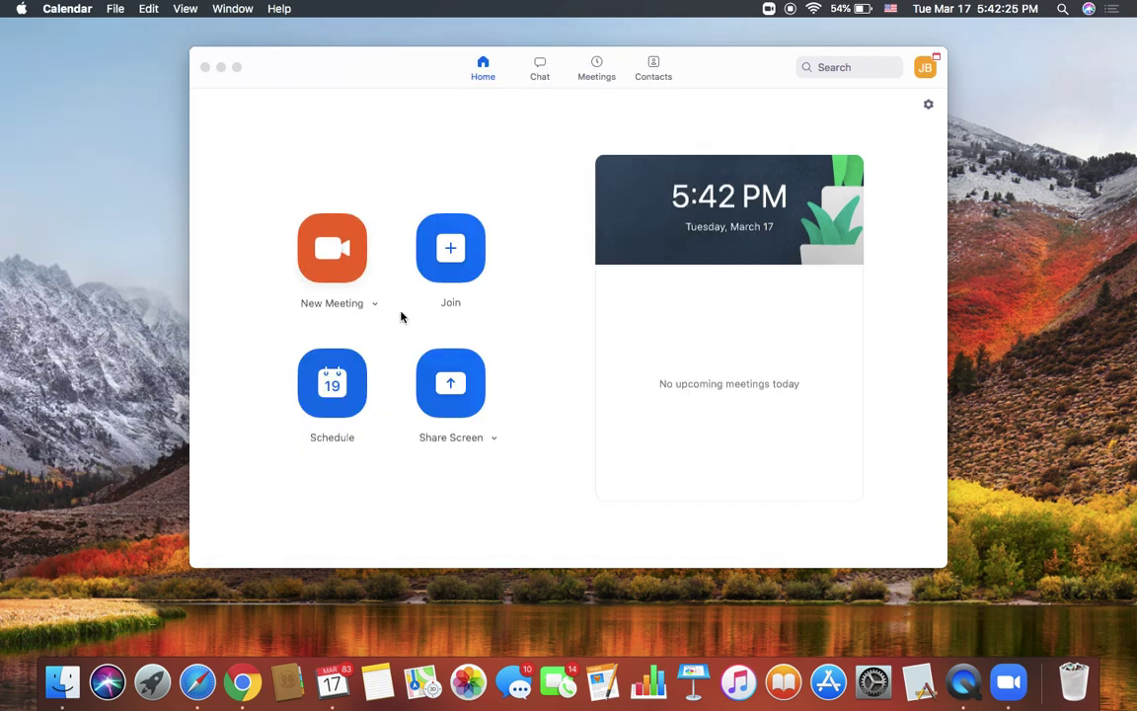
click(357, 400)
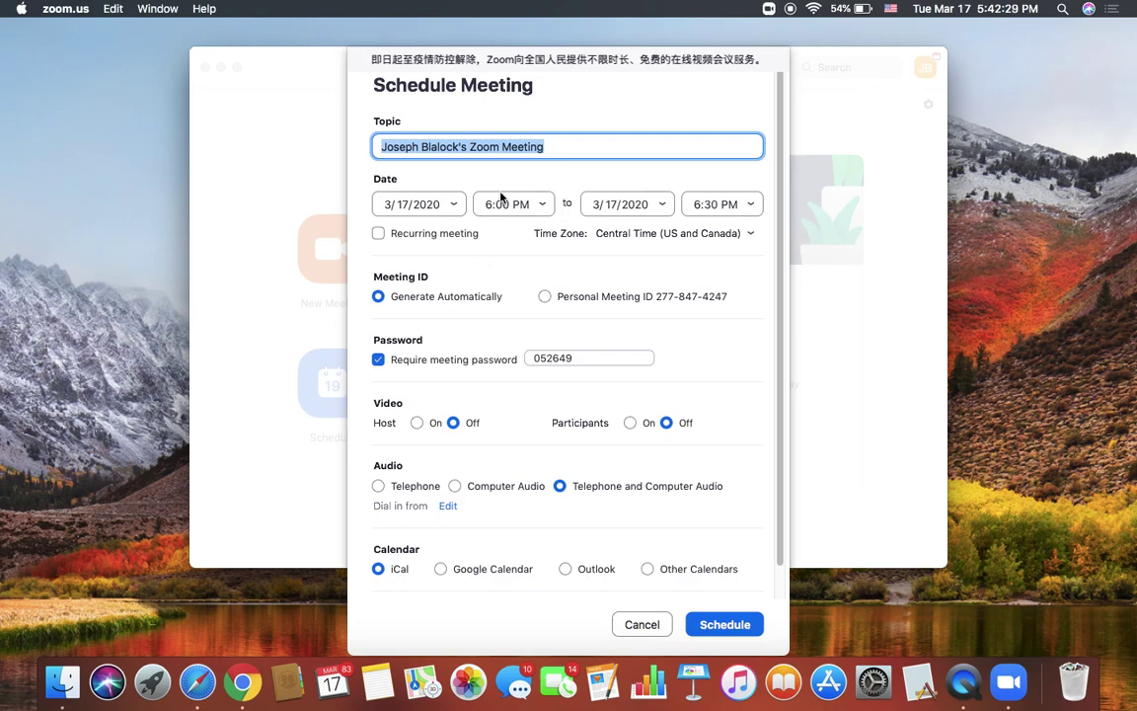
Step: Change the meeting topic to 'College Life Group (3/22/2020)'
key(BackSpace)
text(College Life Group (#)
key(BackSpace)
text(3/22/2020))
Step: Set the meeting date to March 22, 2020 with a 9:30 AM start time
click(407, 203)
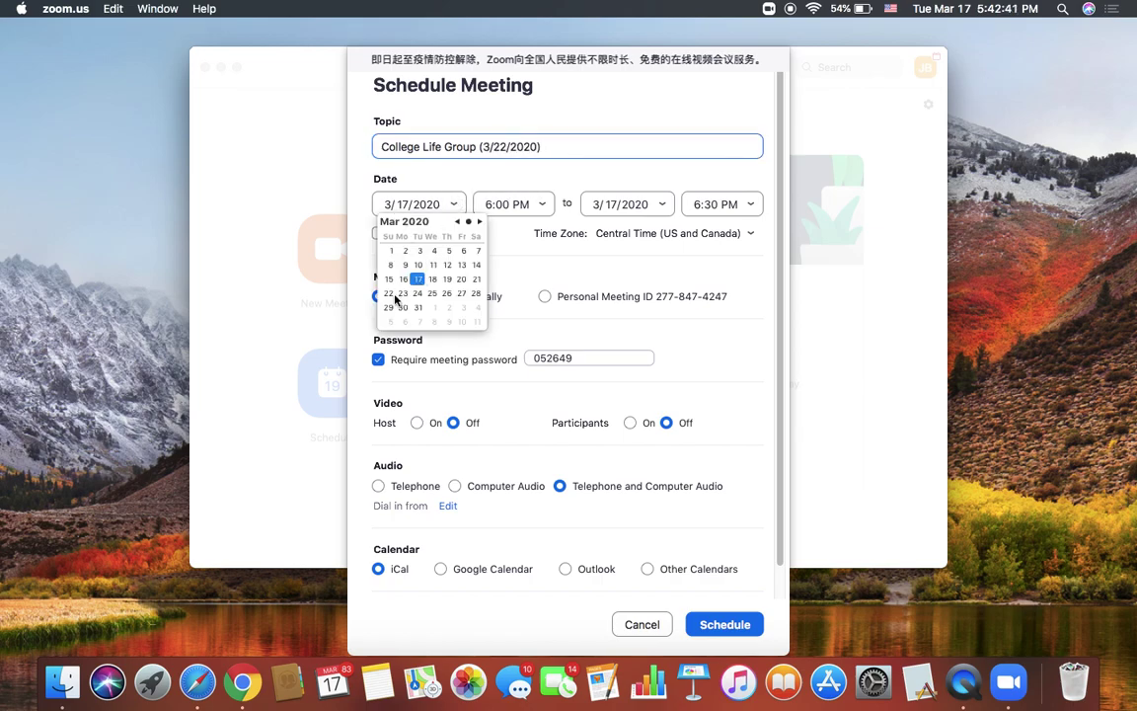
click(391, 294)
click(544, 205)
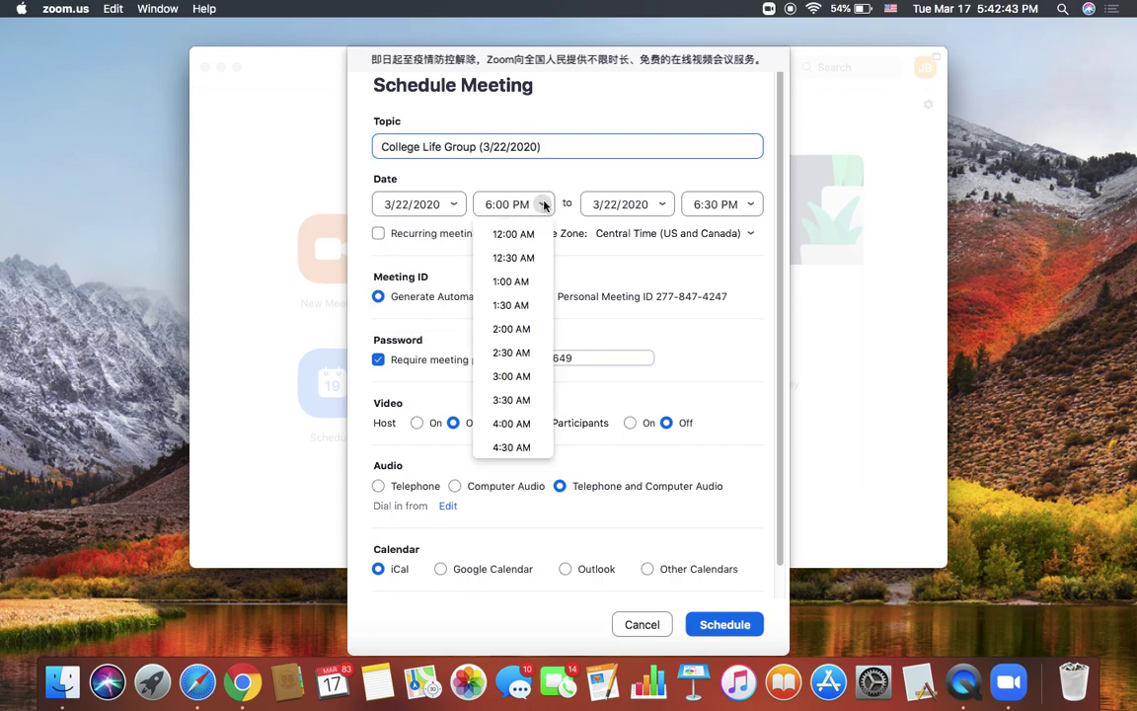
scroll(510, 357, down, 8)
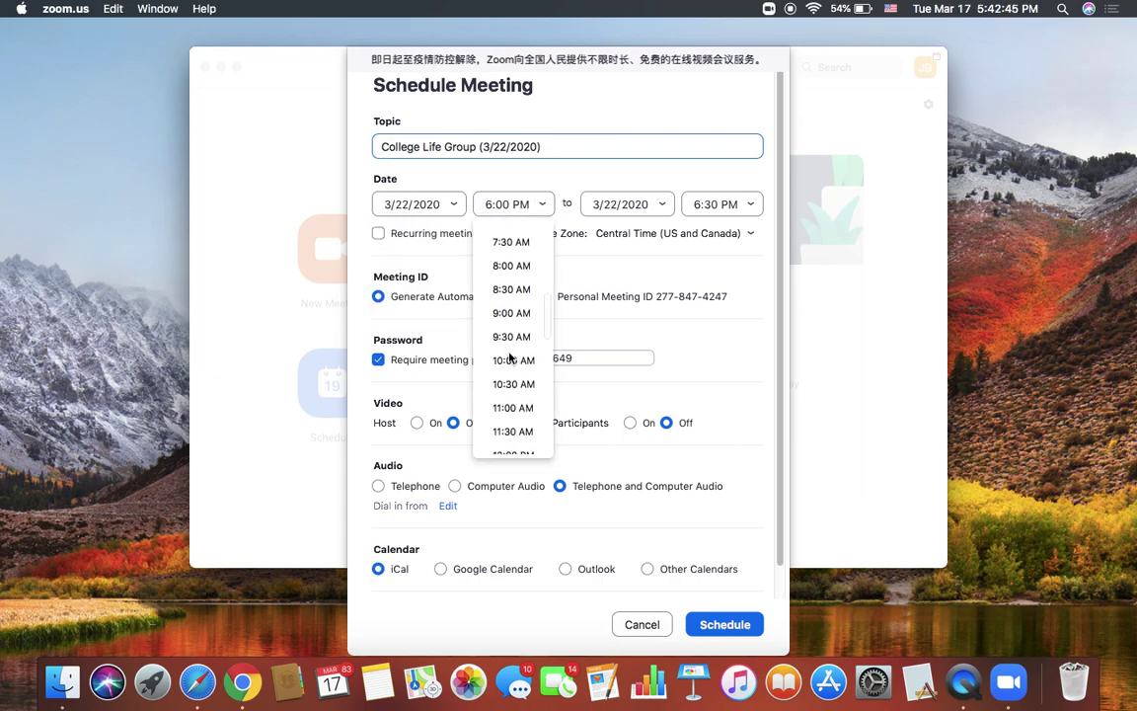
click(512, 337)
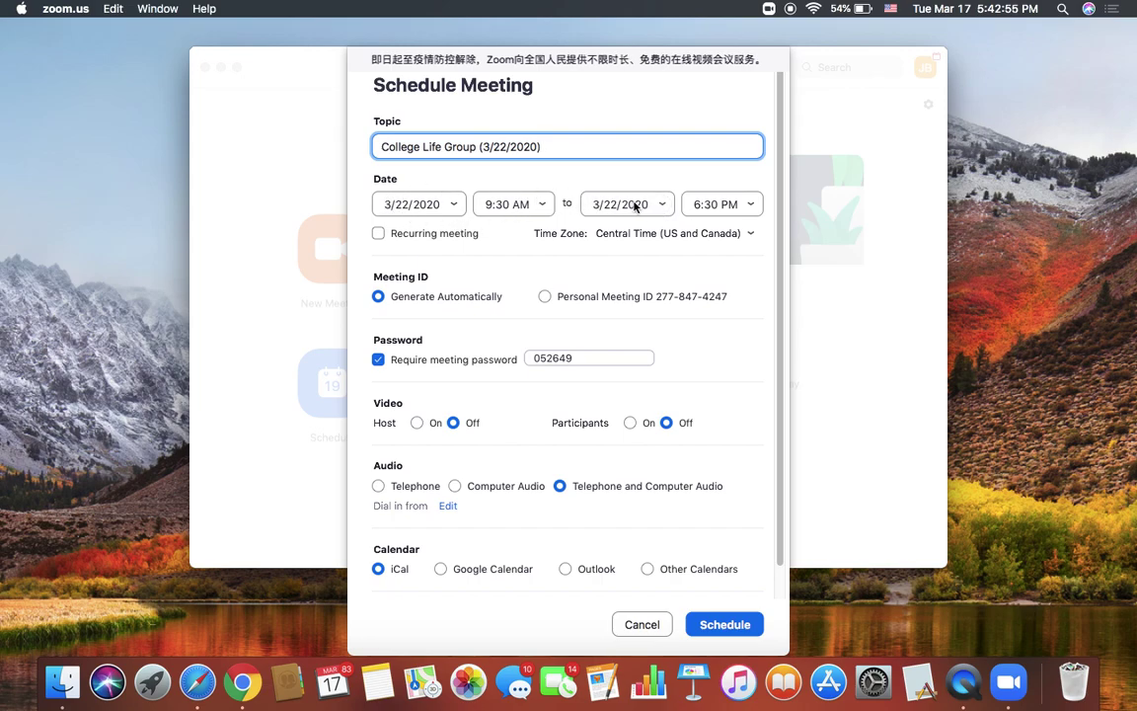
Step: Pick 10:30 AM from the end-time list so the meeting runs 9:30–10:30 AM
click(748, 204)
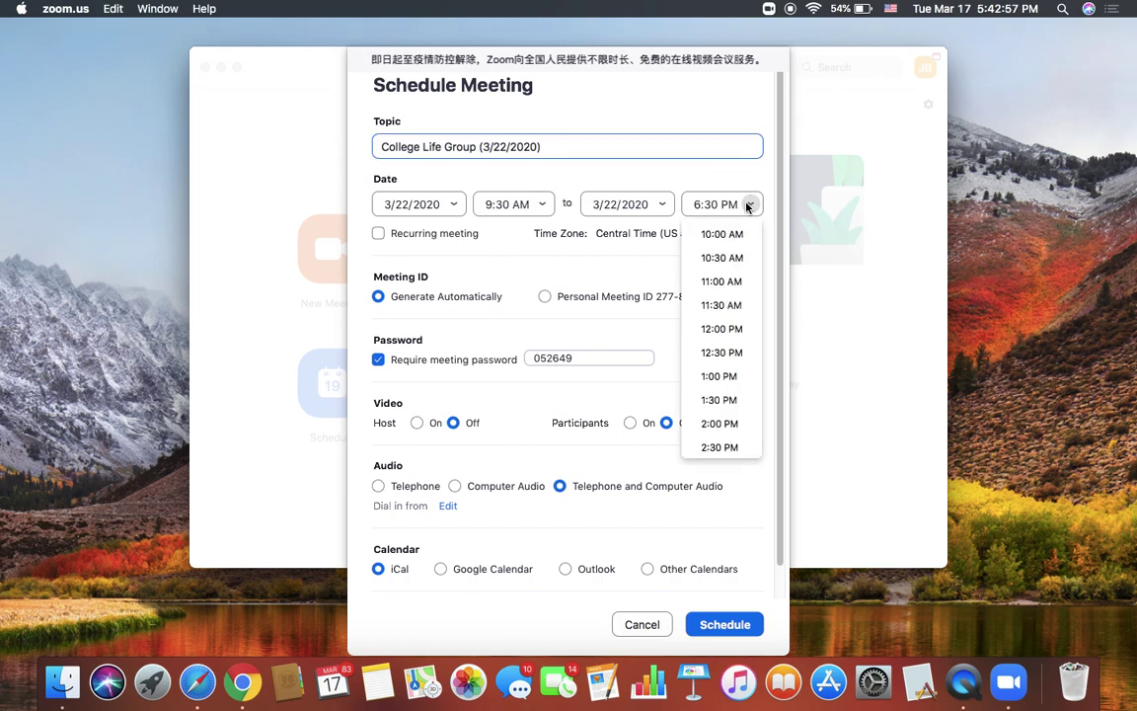
scroll(721, 306, down, 5)
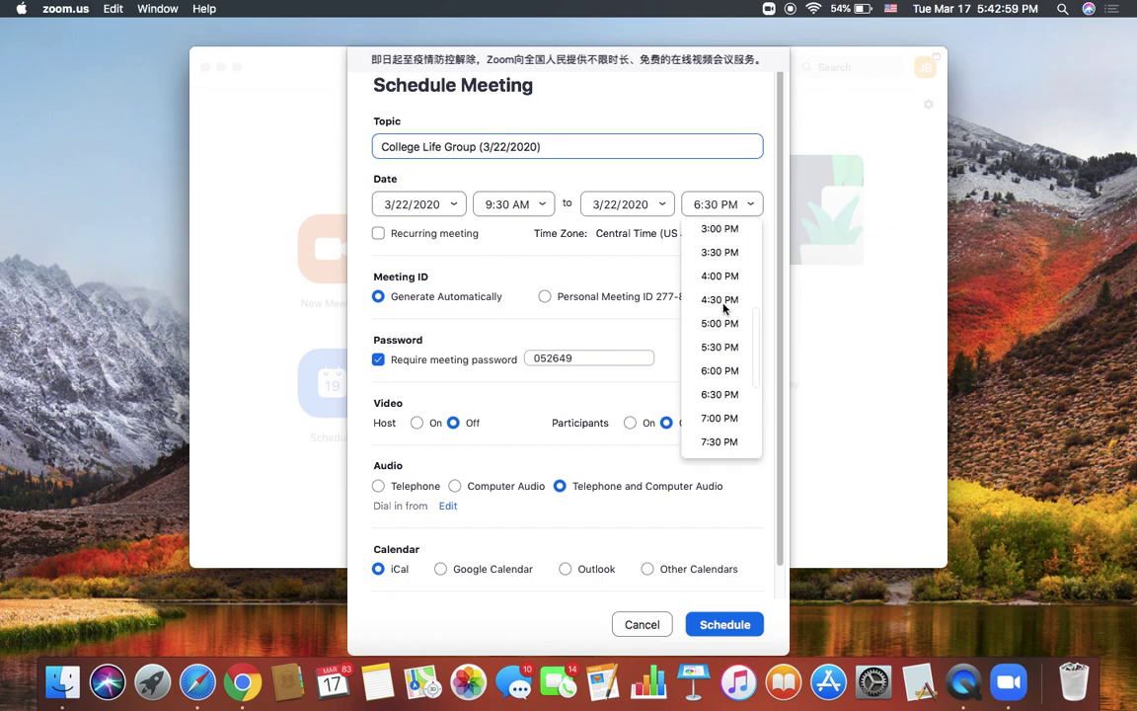
scroll(724, 309, down, 4)
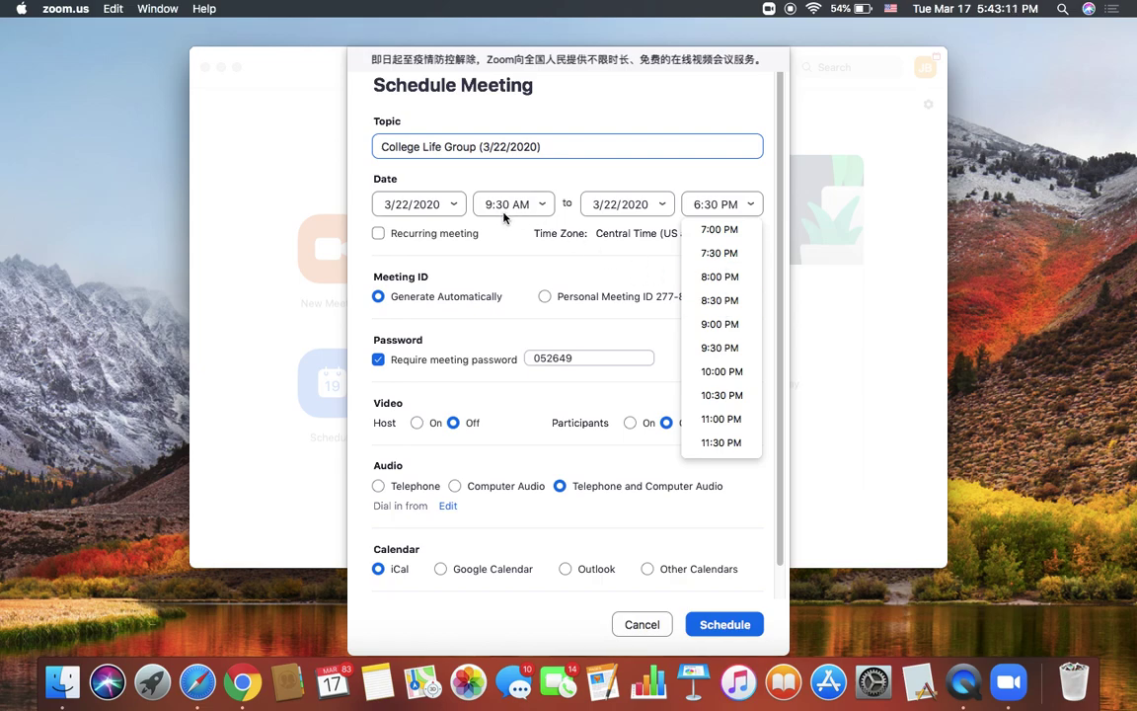
scroll(713, 306, up, 5)
scroll(712, 308, down, 1)
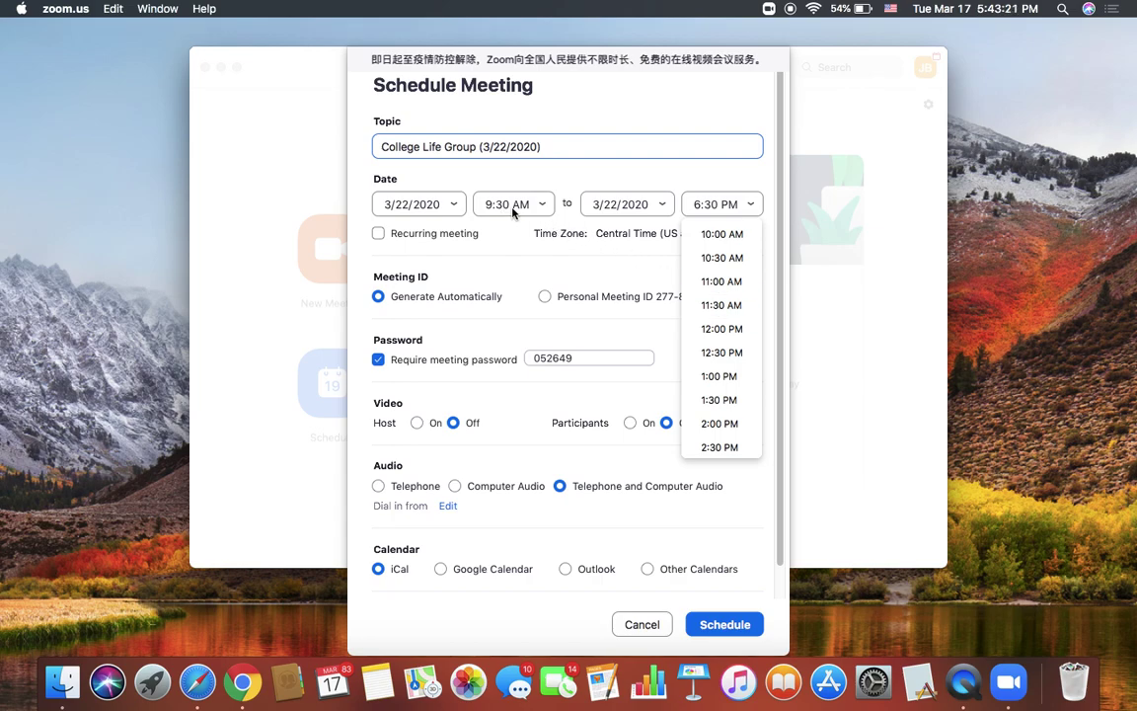
scroll(717, 432, down, 10)
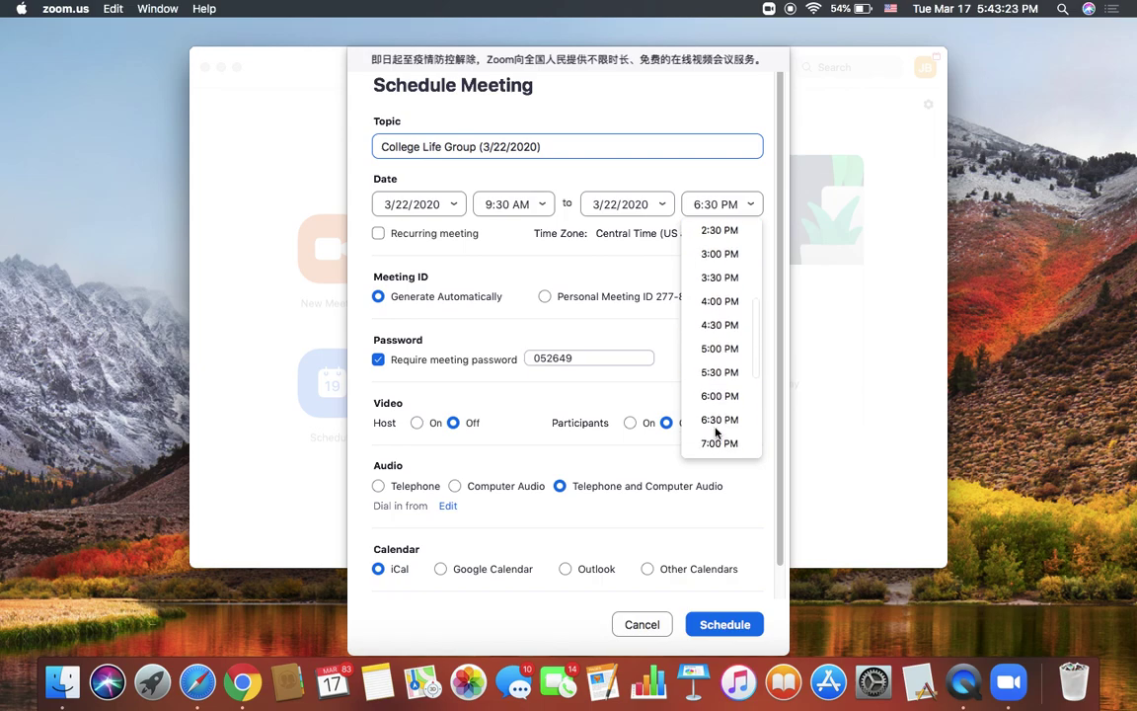
scroll(717, 431, down, 7)
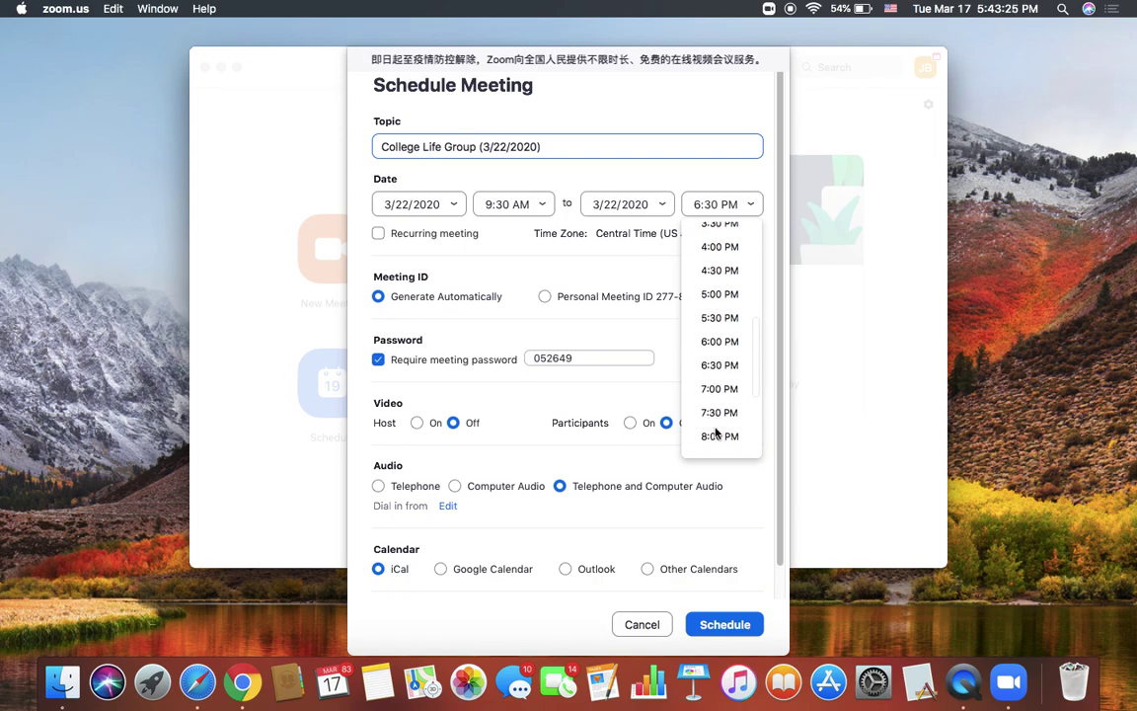
scroll(717, 431, up, 18)
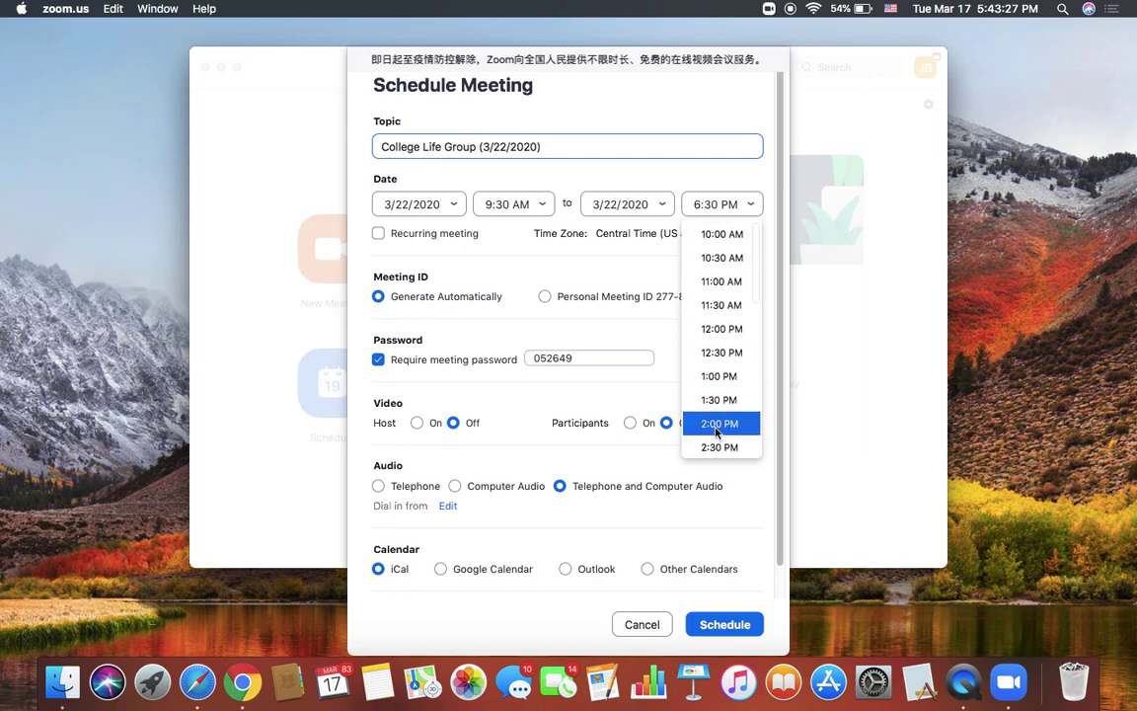
scroll(761, 267, up, 2)
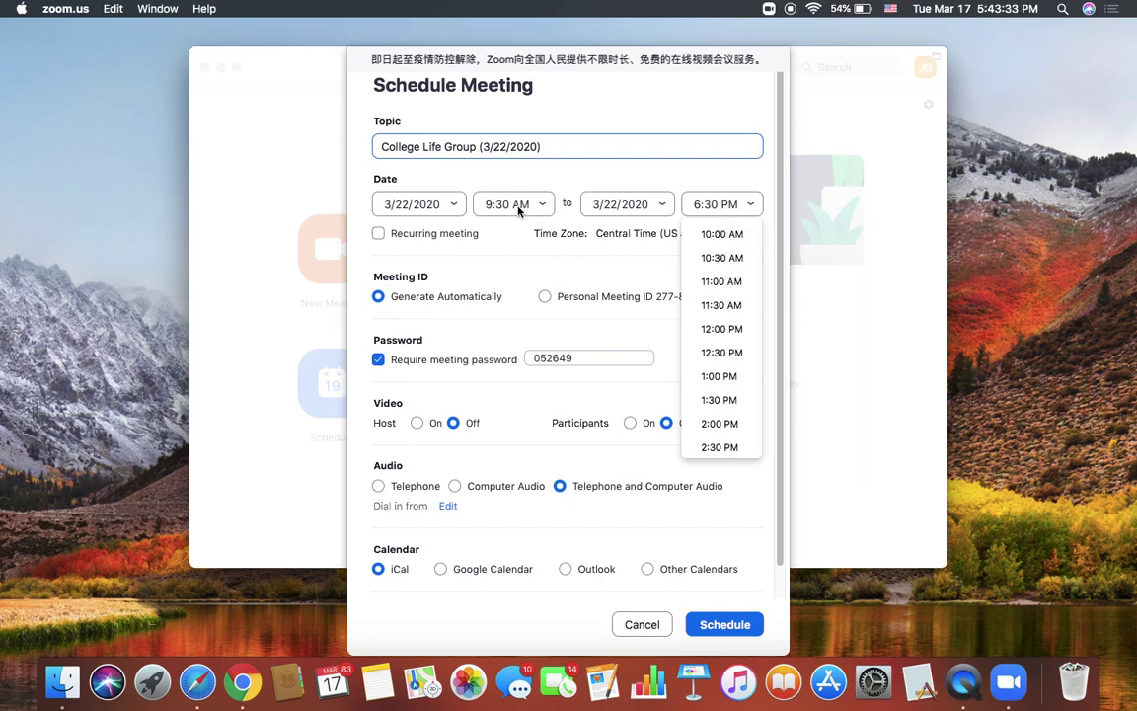
click(716, 260)
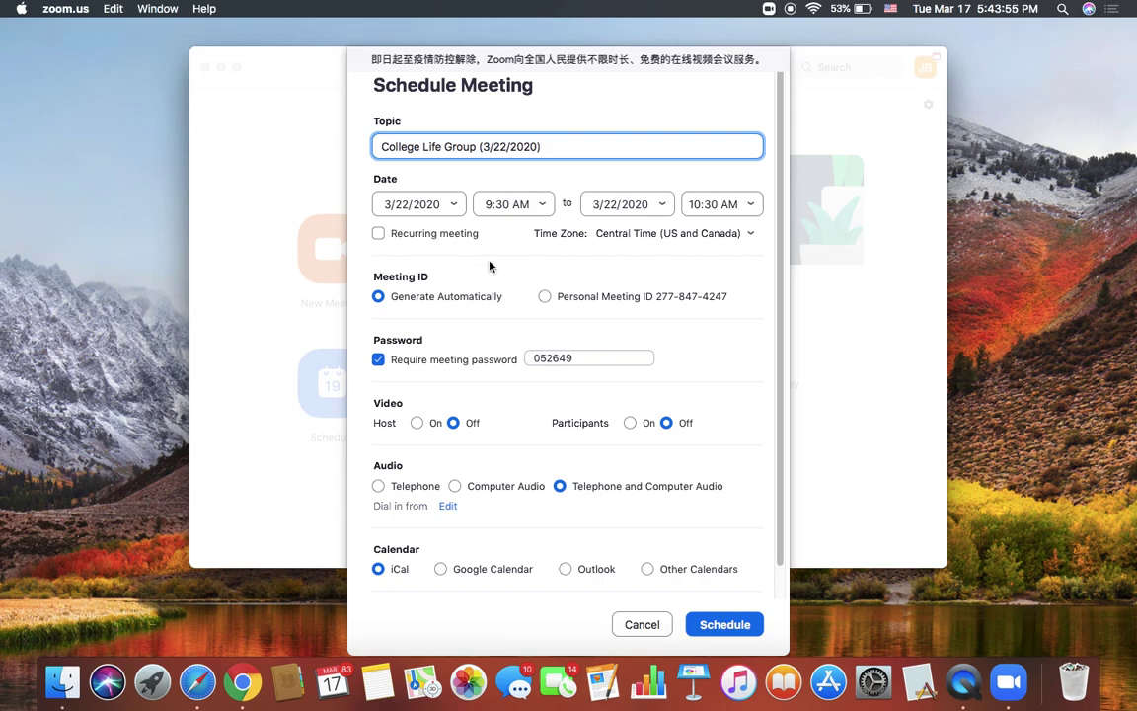
scroll(490, 265, down, 1)
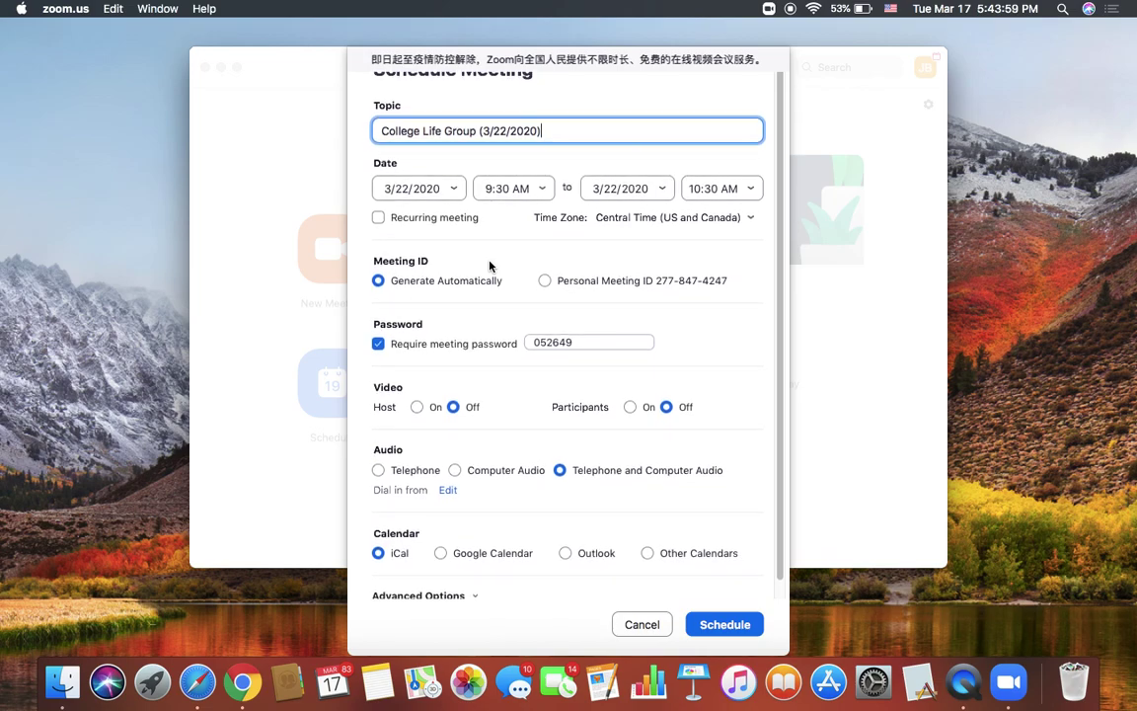
Step: Toggle the Require meeting password option off and then back on
scroll(440, 237, down, 1)
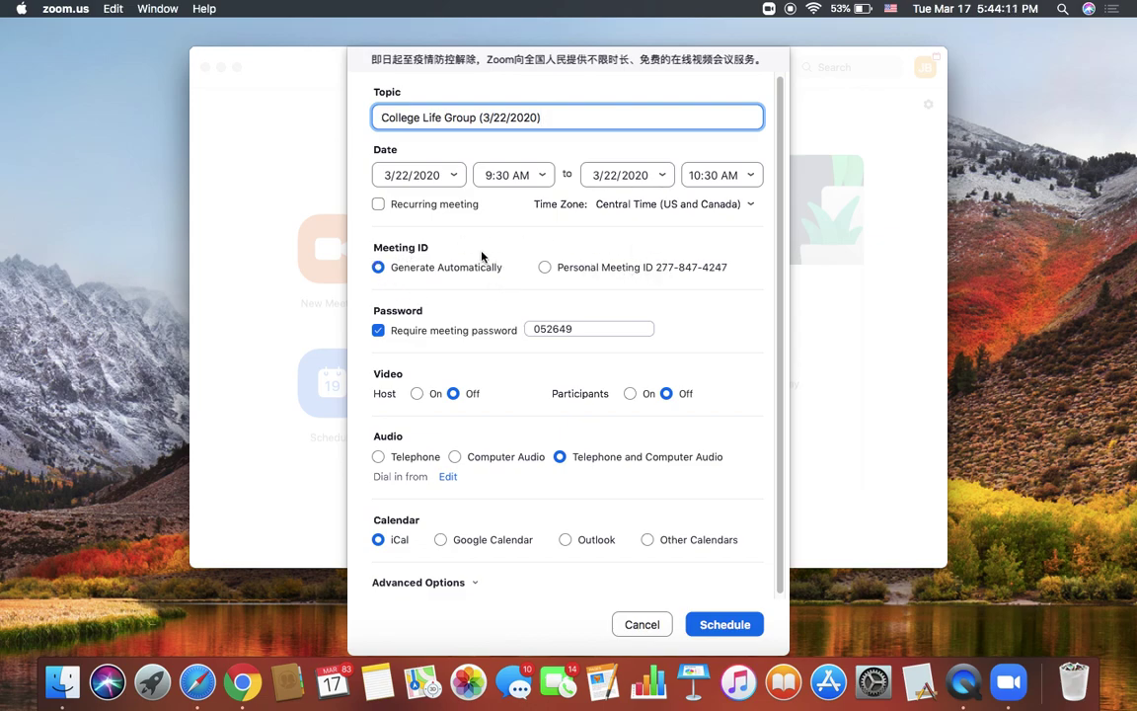
scroll(383, 336, down, 1)
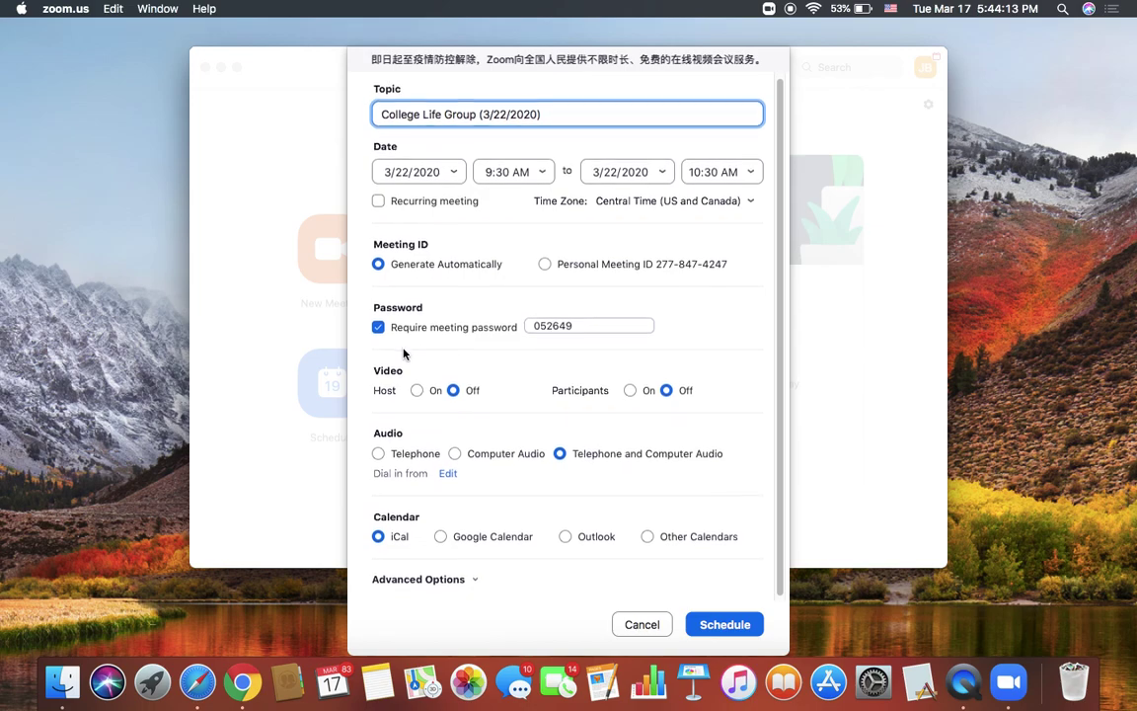
click(378, 328)
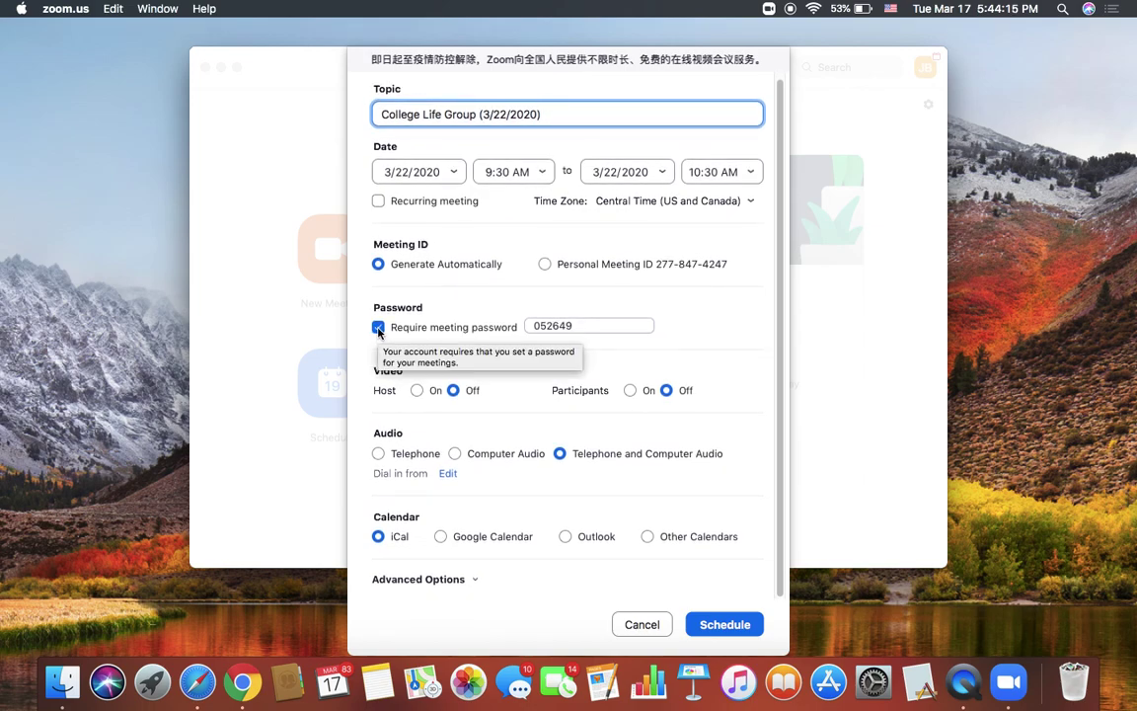
click(378, 328)
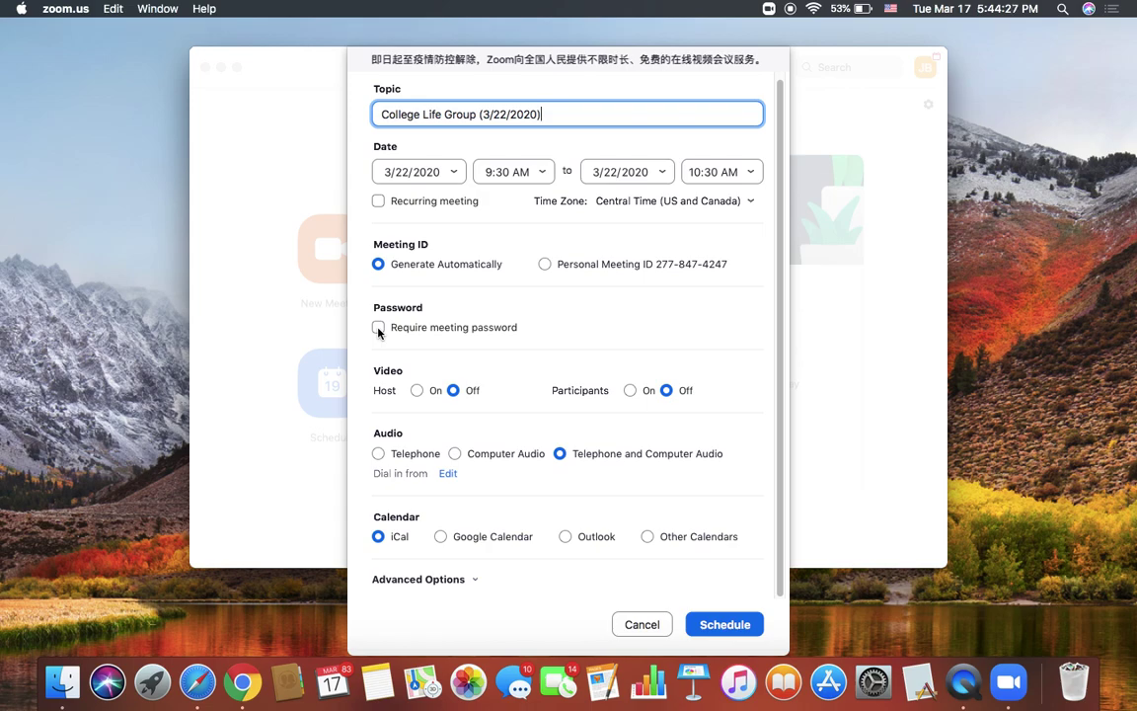
click(378, 327)
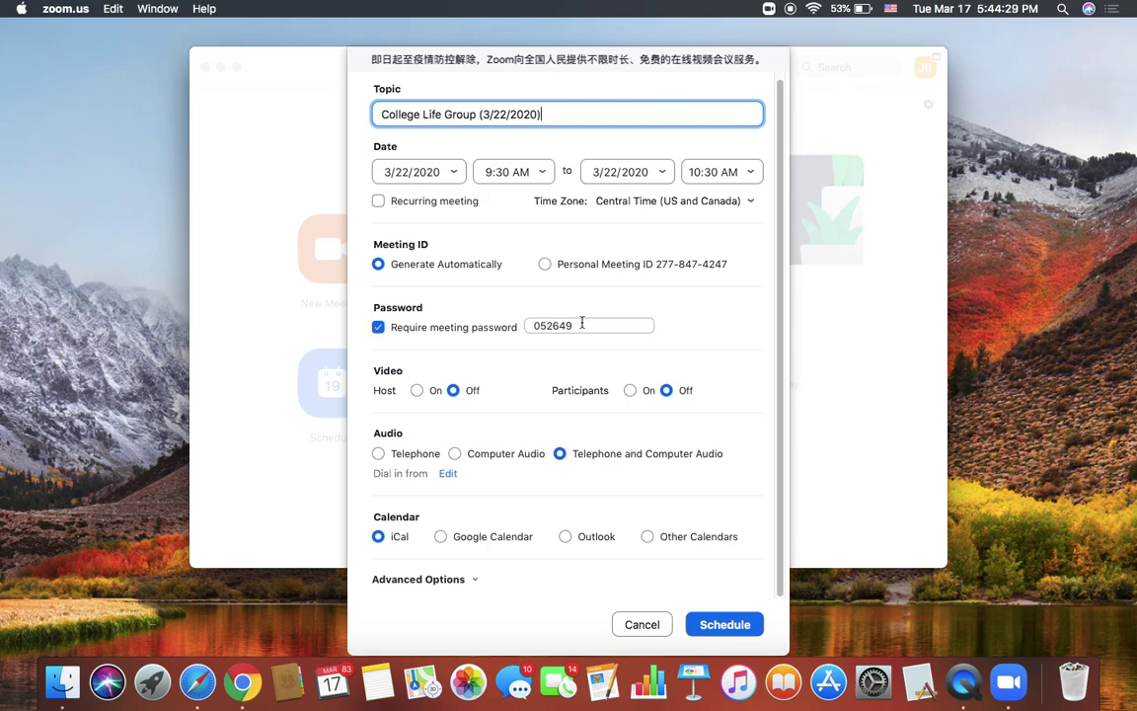
Step: Replace the meeting password with a new value, then uncheck Require meeting password
drag(582, 322, 464, 324)
key(BackSpace)
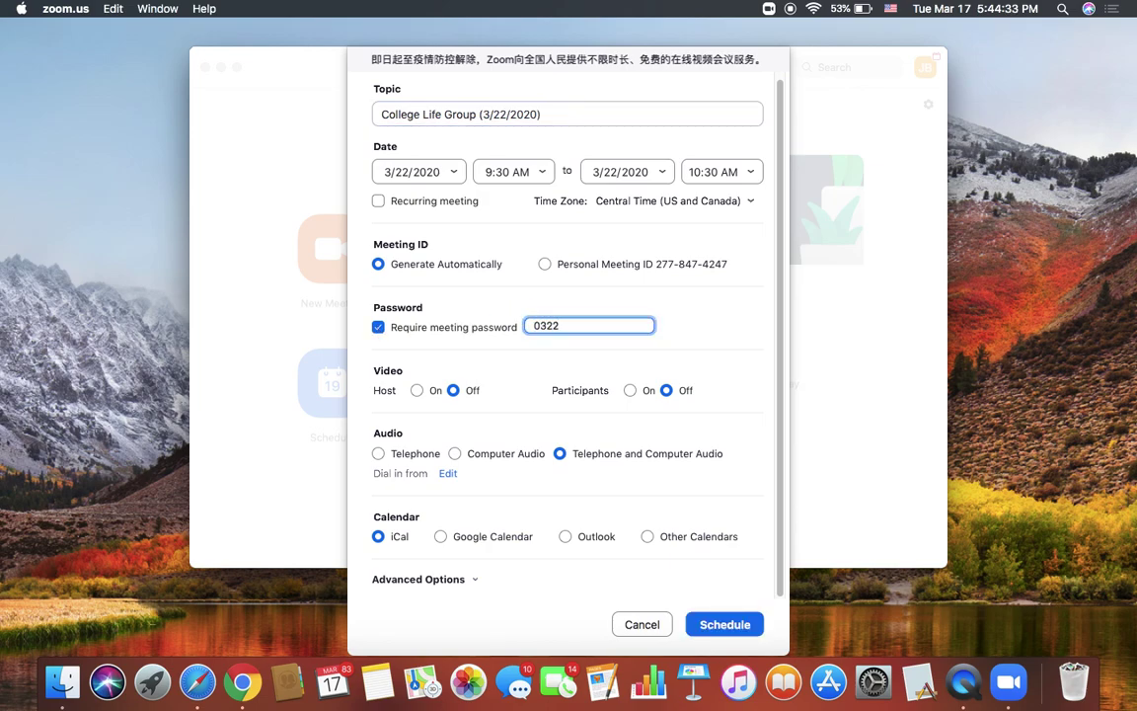
click(591, 324)
drag(590, 325, 517, 326)
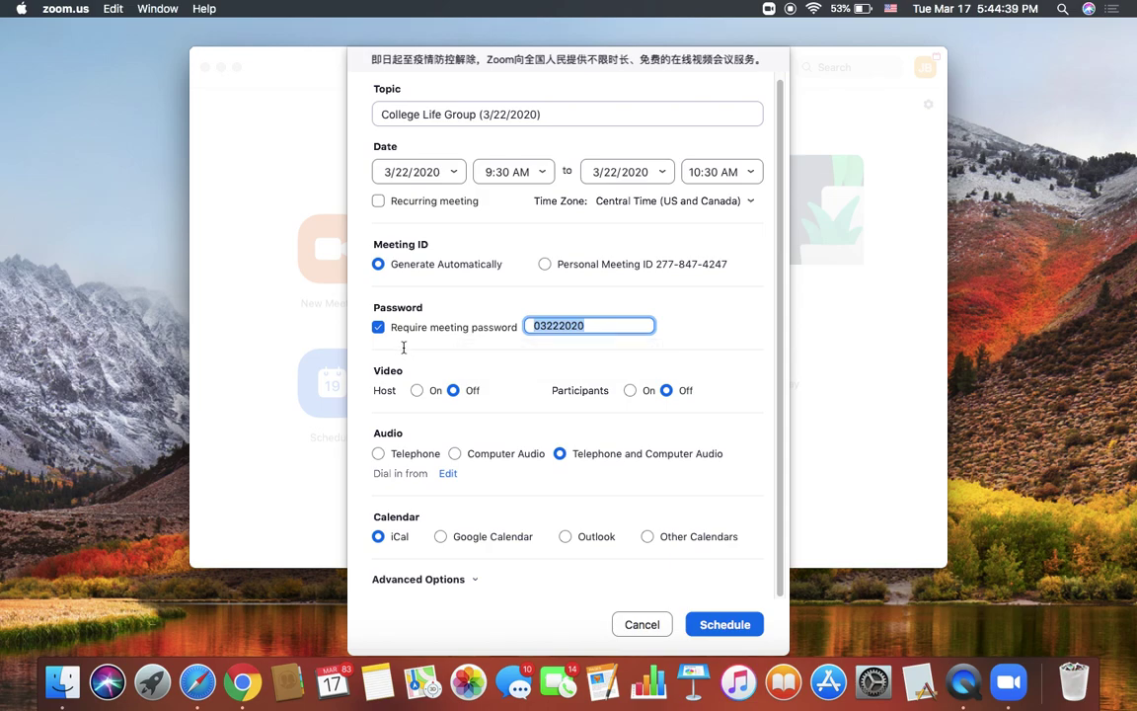
click(379, 328)
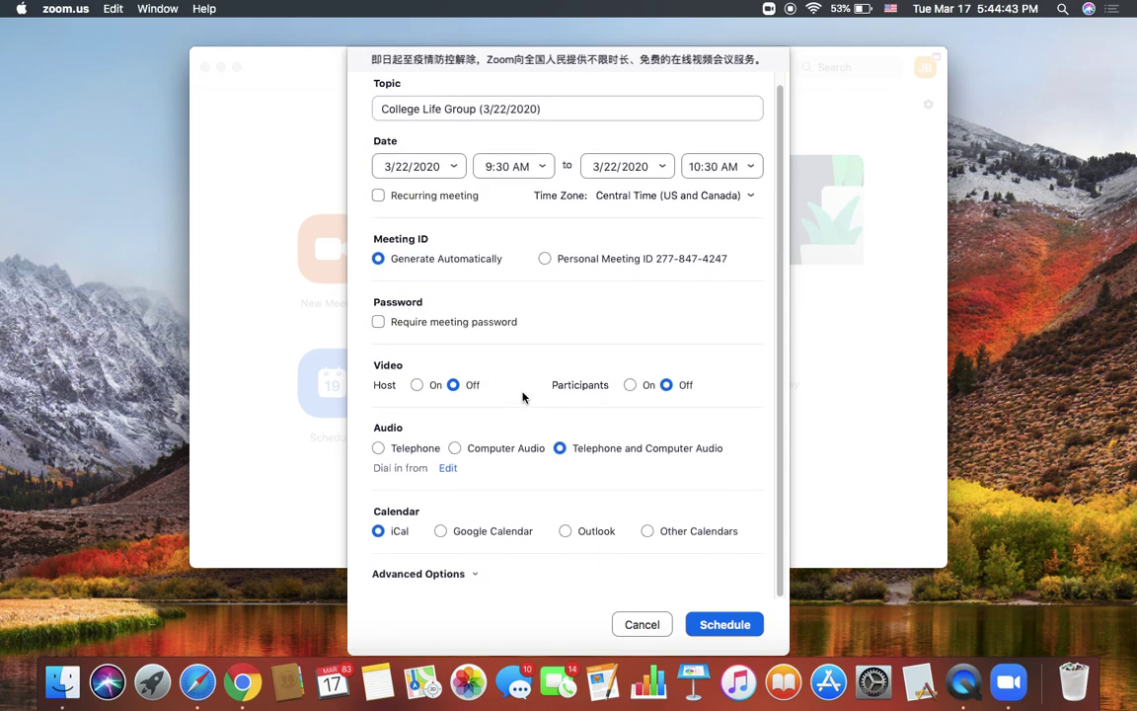
Step: Set Host and Participants video to On and expand the Advanced Options section
click(417, 390)
click(631, 390)
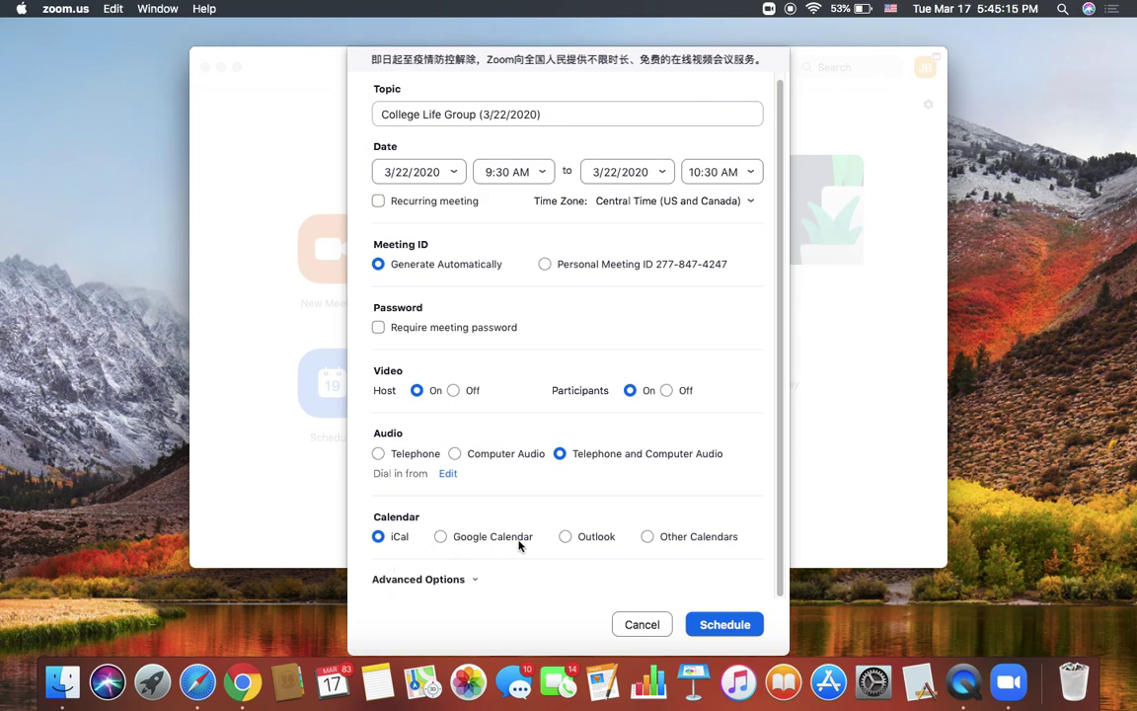
click(474, 580)
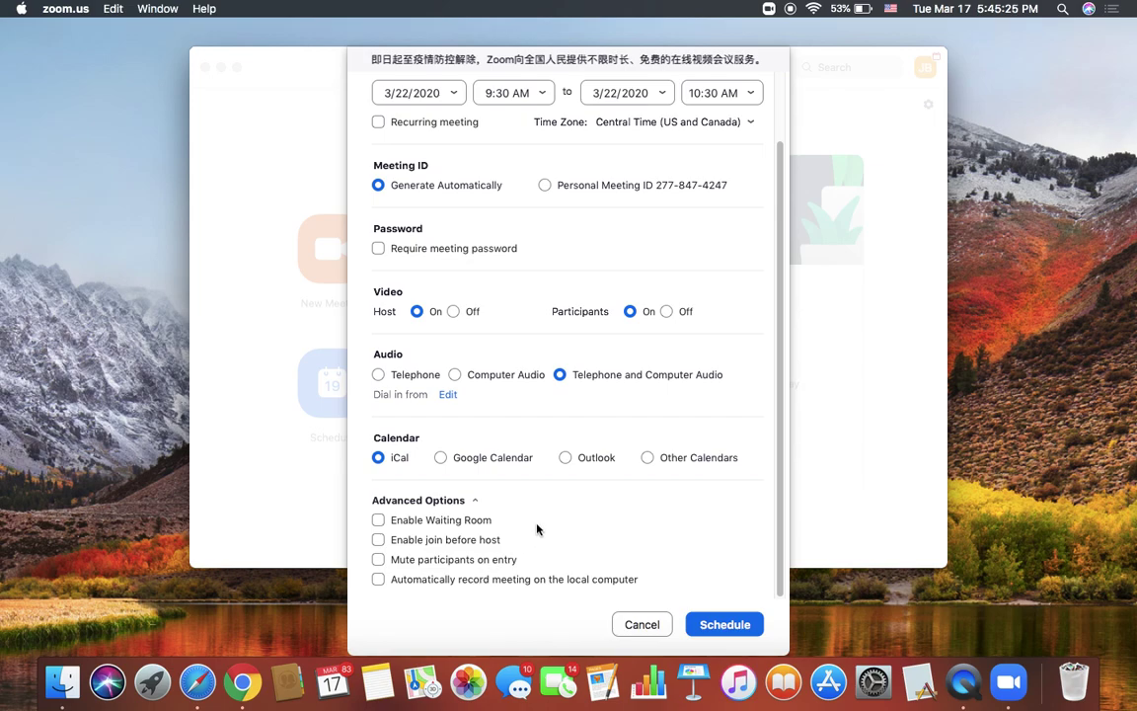
Step: Check Enable join before host under Advanced Options
scroll(538, 530, up, 1)
scroll(538, 530, down, 1)
click(377, 540)
Step: Schedule the meeting, decline the Calendar event prompt, and close Calendar
click(718, 626)
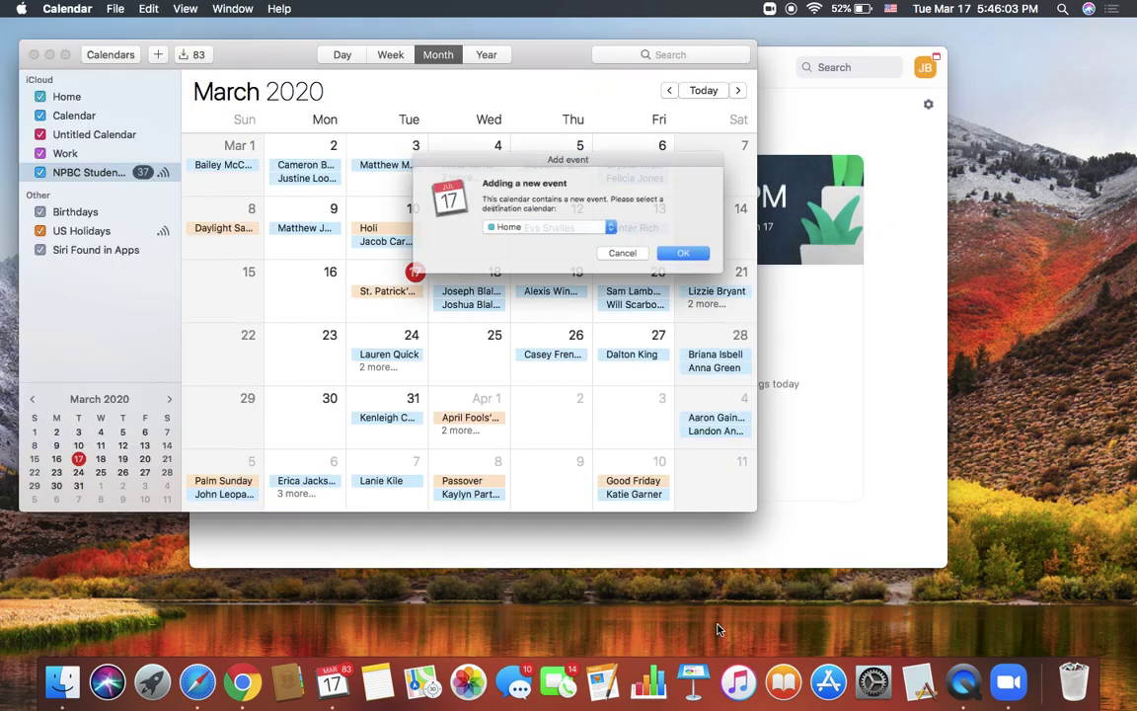
click(617, 250)
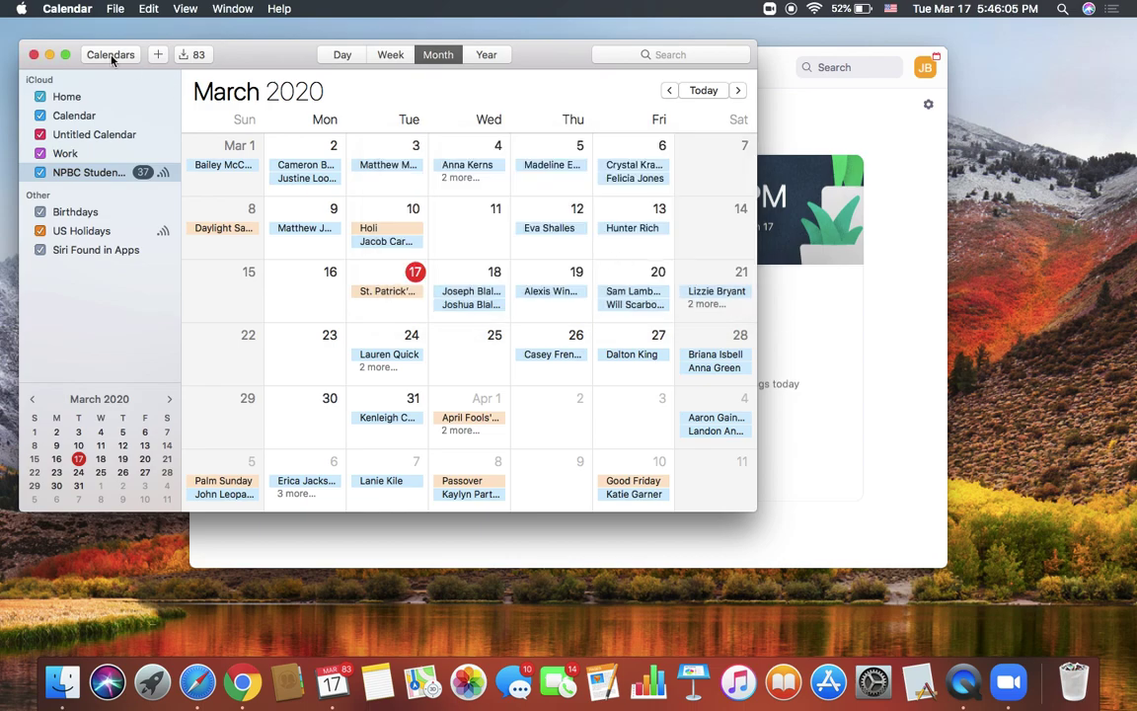
click(33, 54)
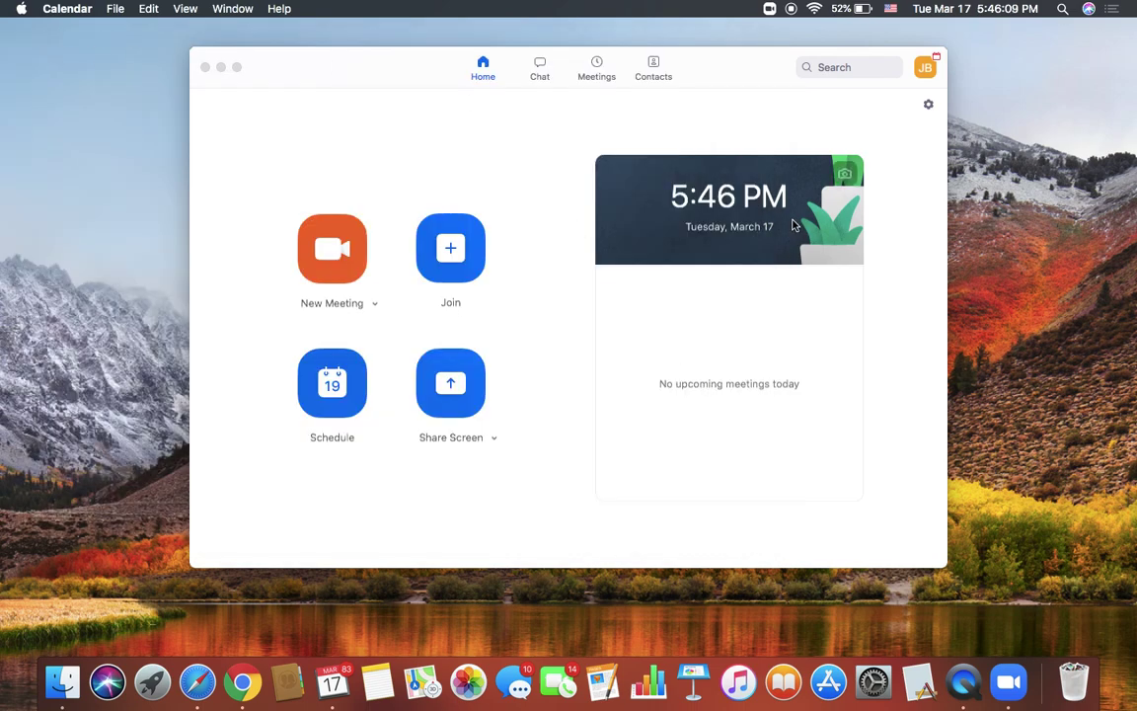
Step: Bring Zoom to the front and start a new instant meeting
click(792, 225)
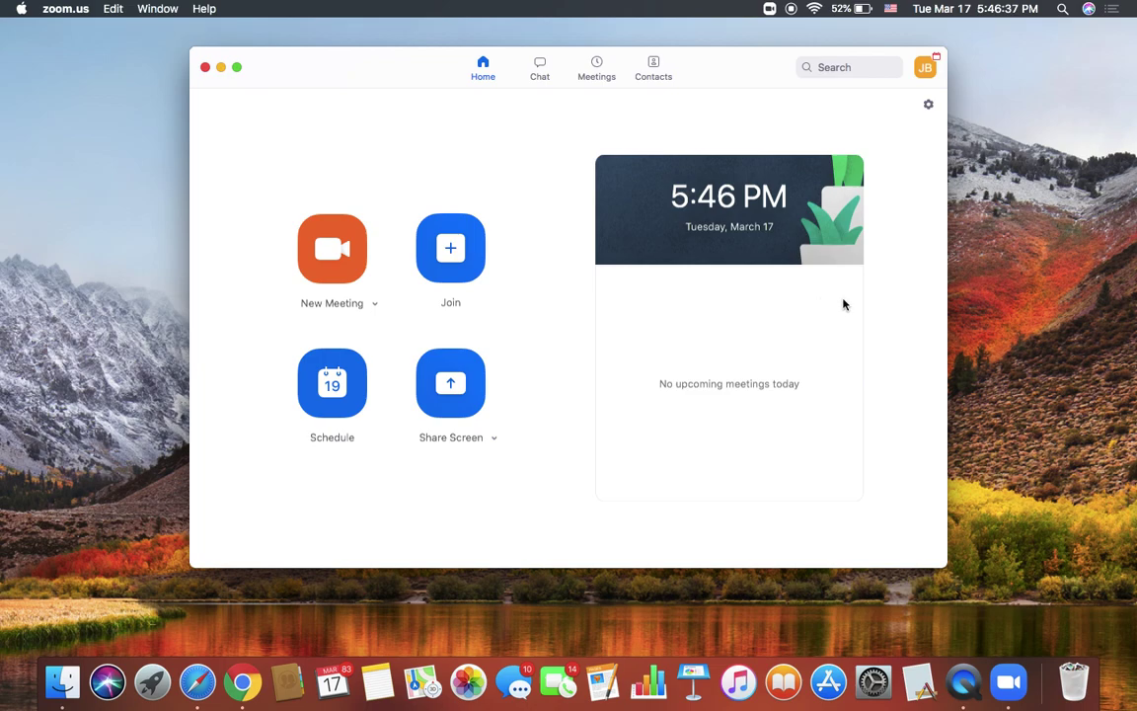
click(319, 259)
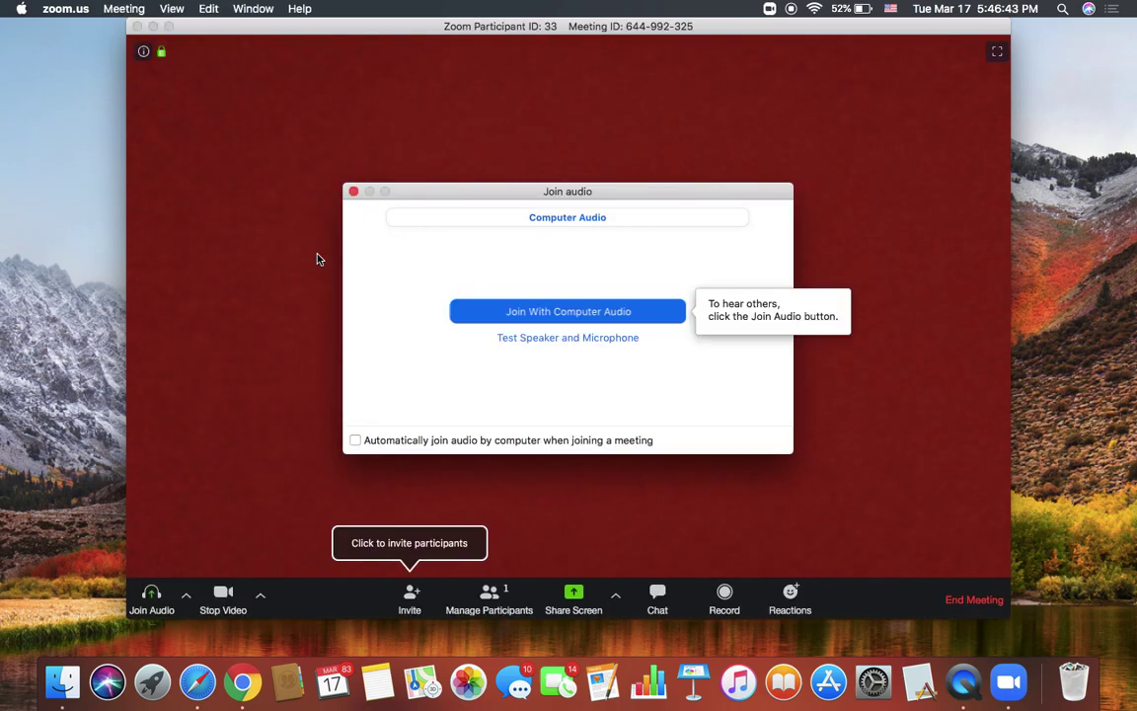
Step: Join the meeting with computer audio and turn your video off
click(512, 316)
click(580, 321)
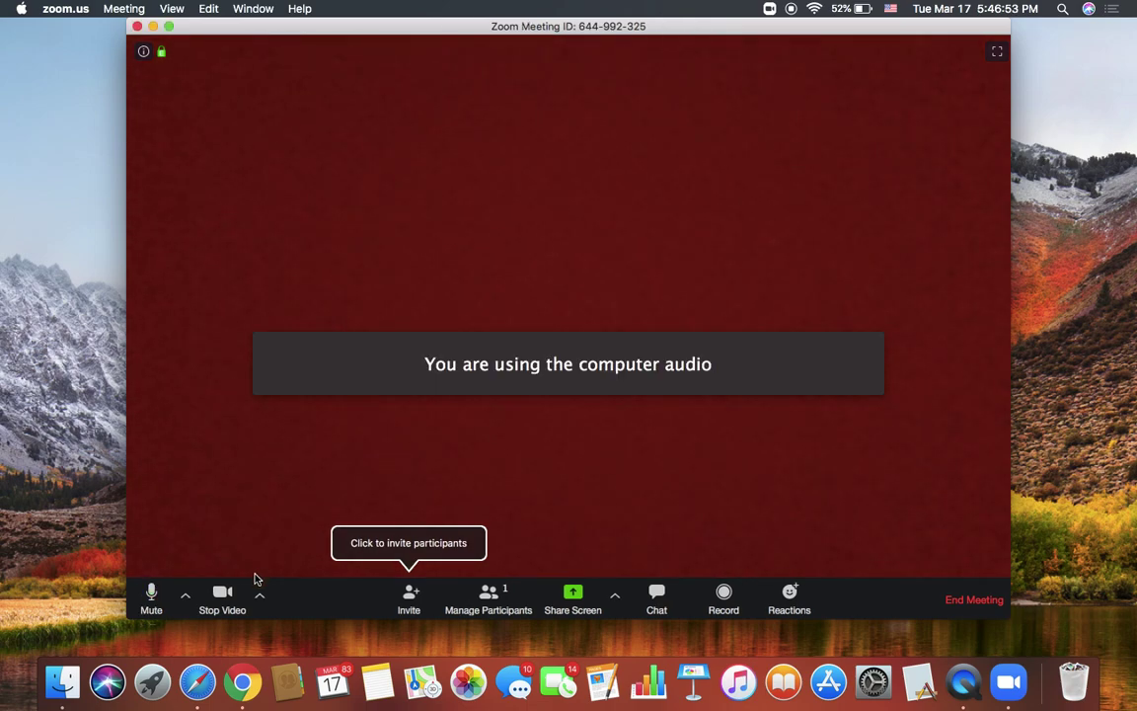
click(226, 597)
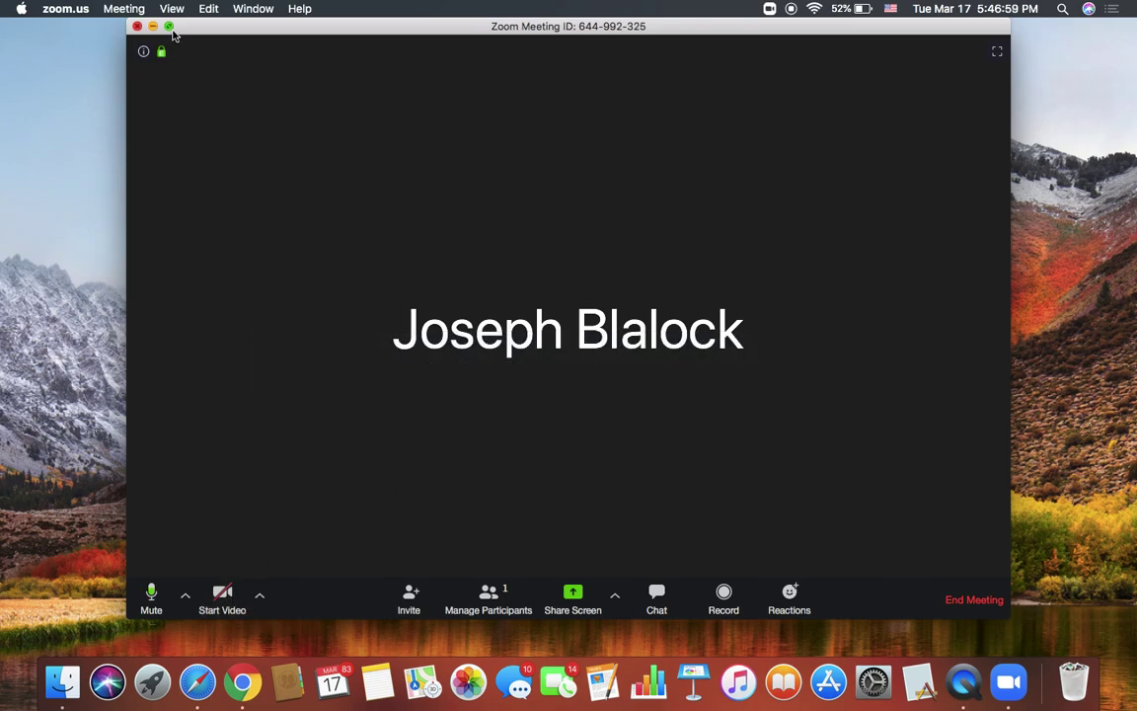
click(170, 27)
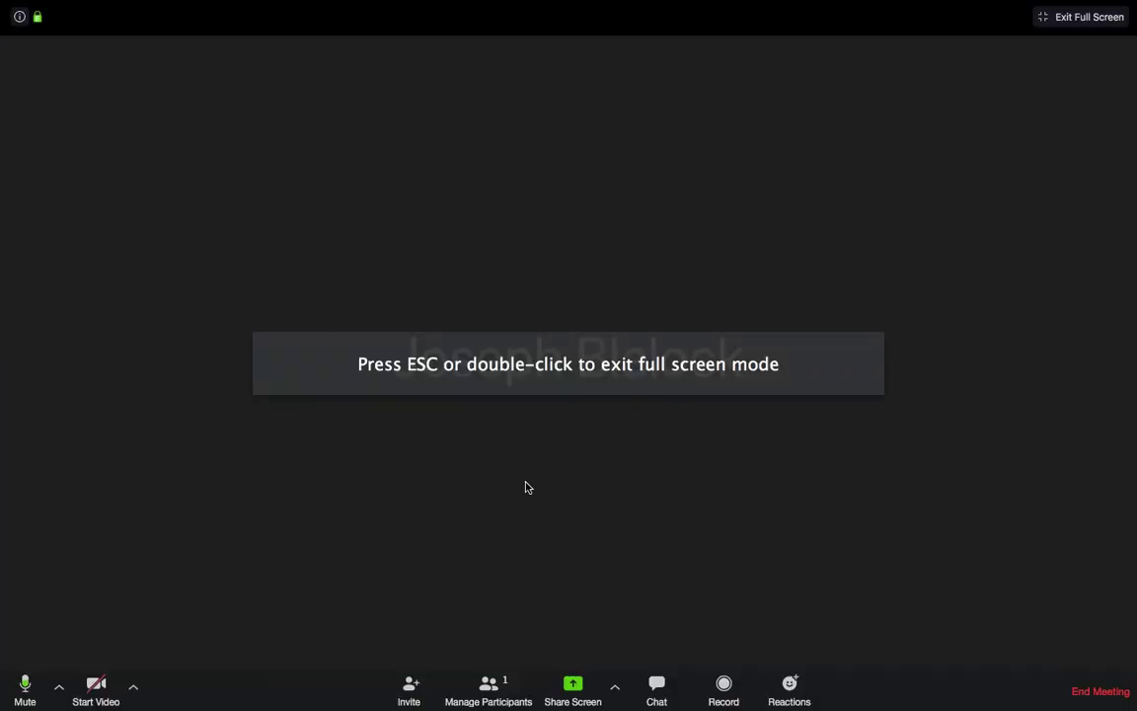
mouse_move(497, 2)
click(1058, 16)
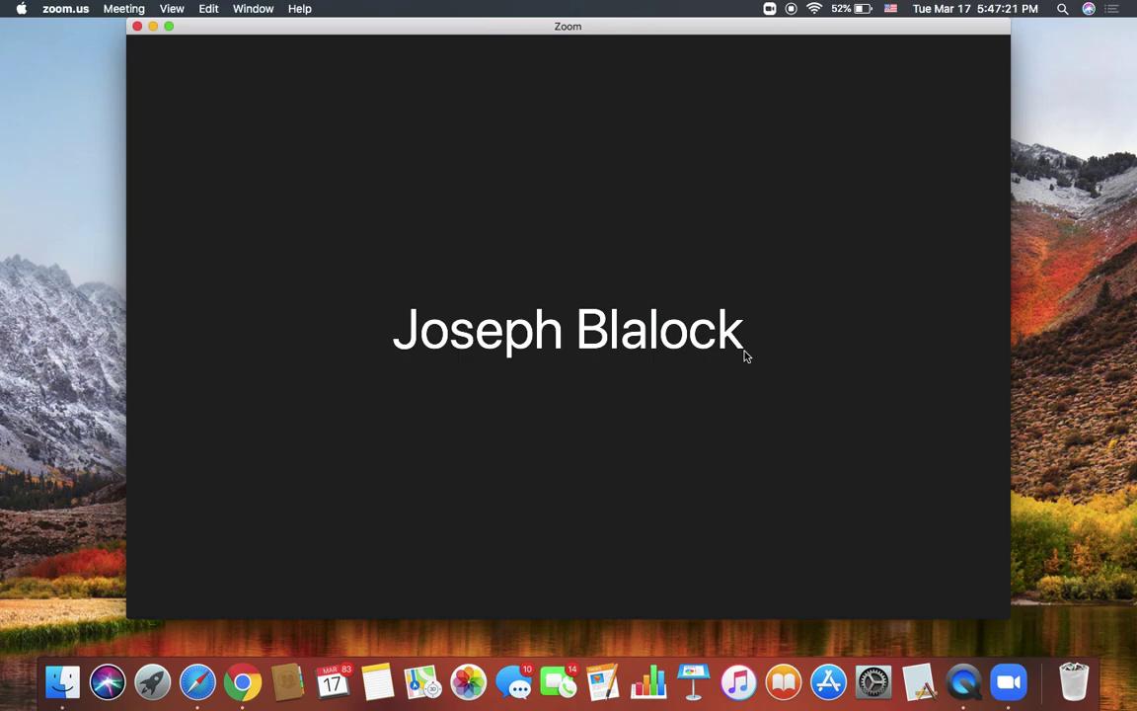
mouse_move(813, 287)
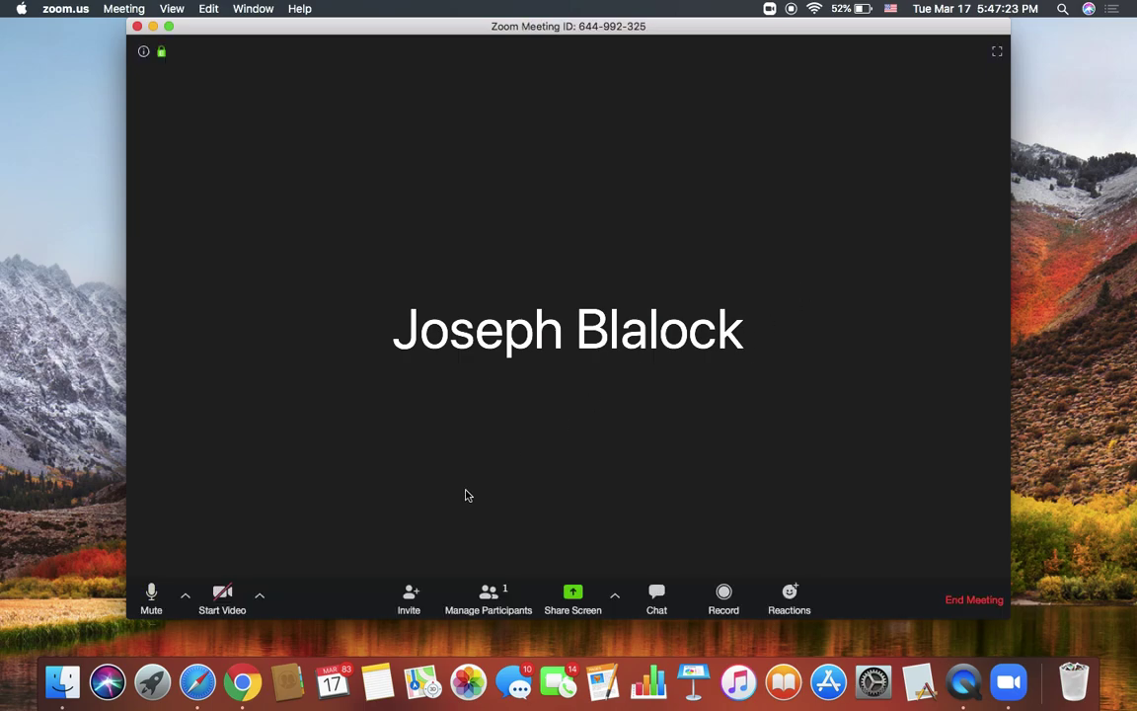
Step: Copy the meeting's invitation URL from the Invite dialog, then close the dialog
click(410, 597)
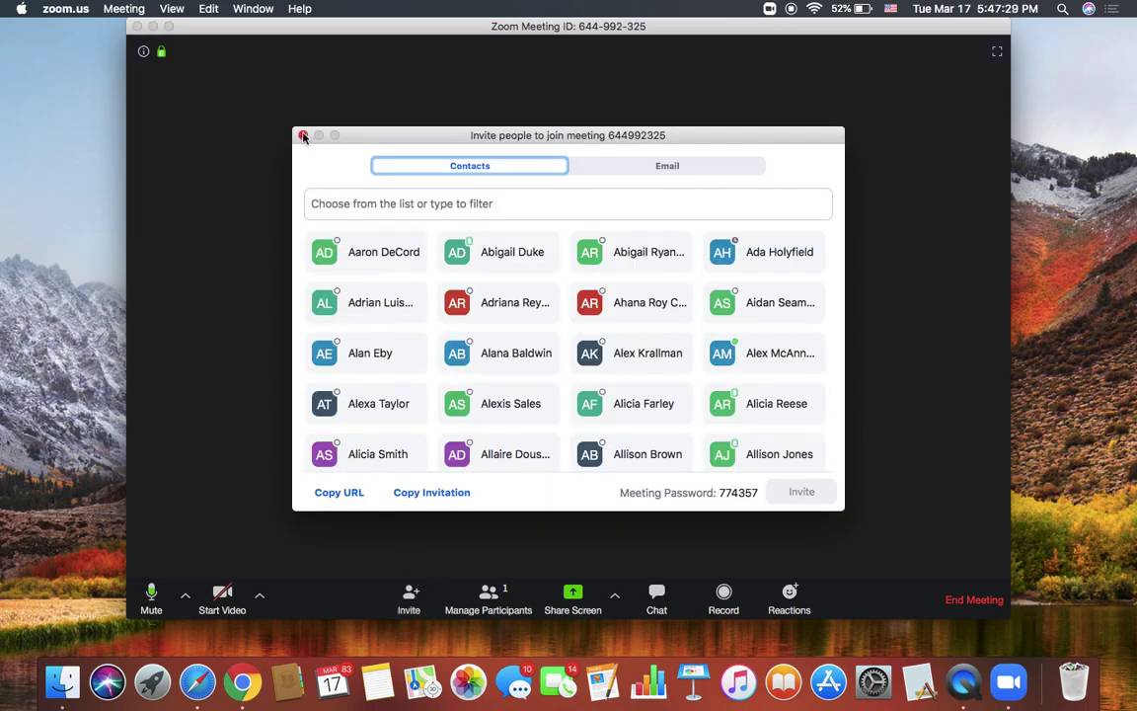
click(676, 170)
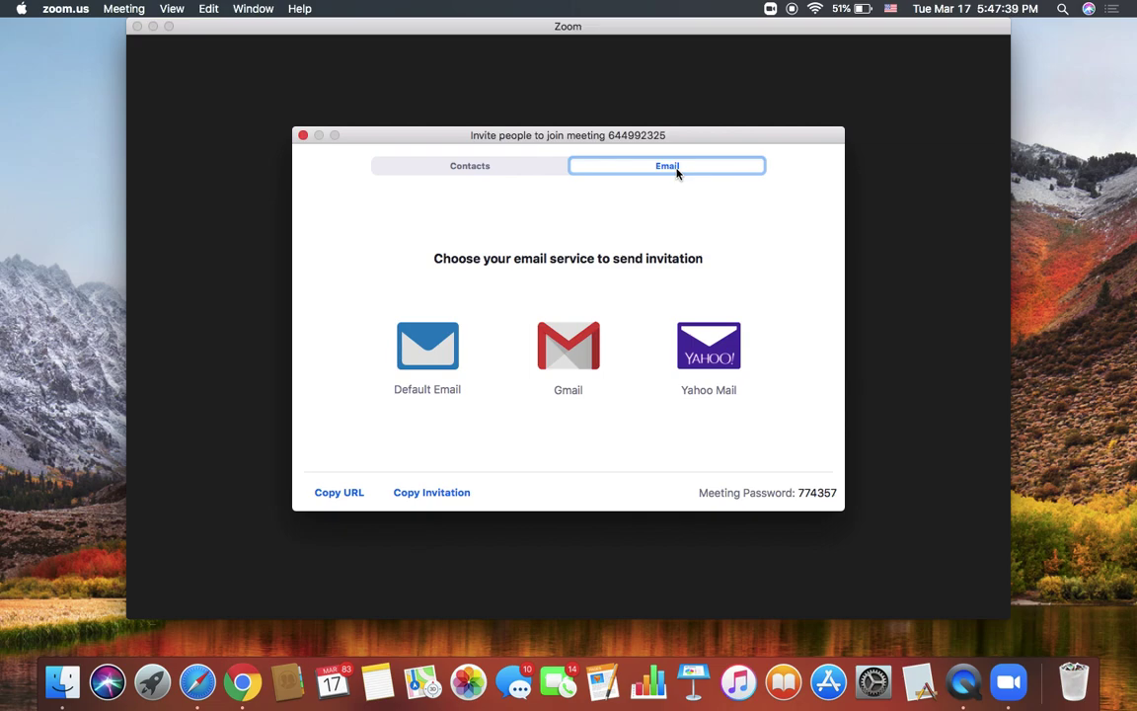
mouse_move(520, 165)
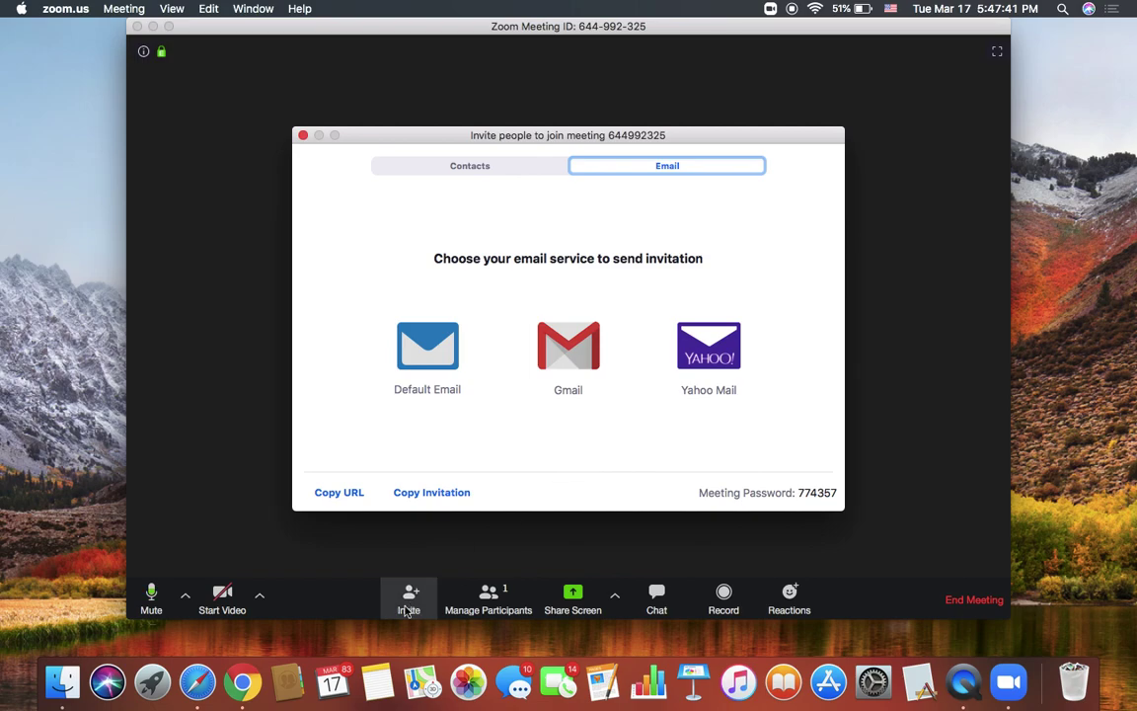
click(303, 136)
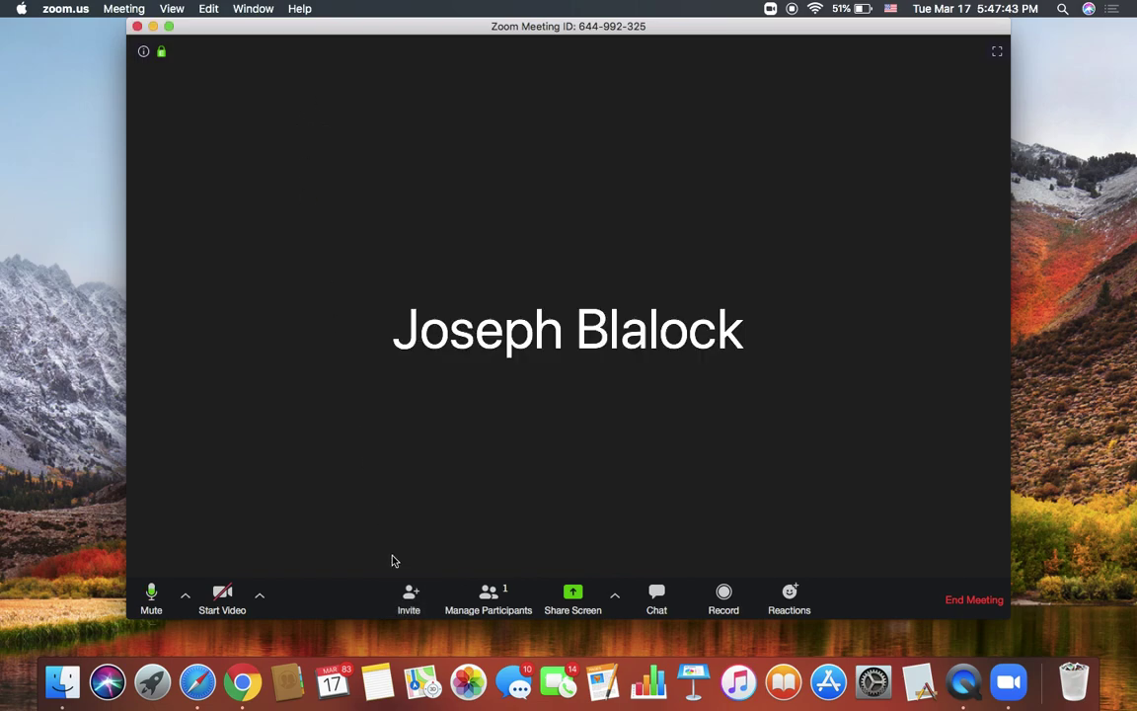
click(408, 597)
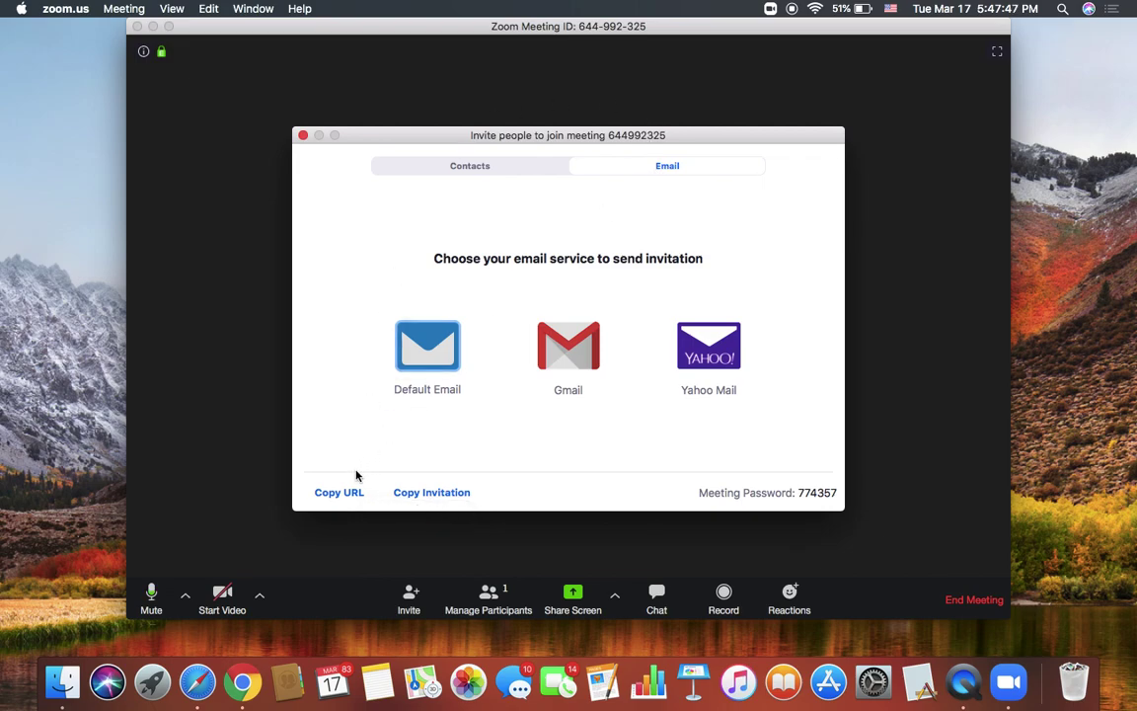
click(343, 495)
click(304, 136)
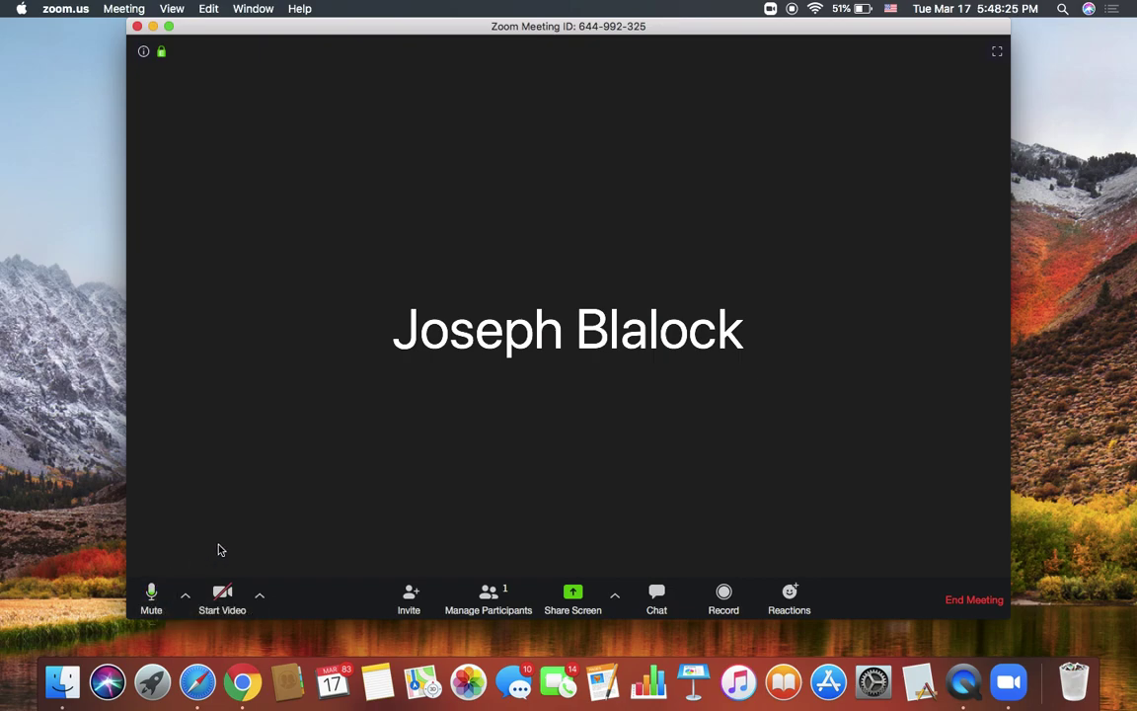
Step: Make the running single-participant meeting window fill the screen
mouse_move(330, 459)
click(170, 27)
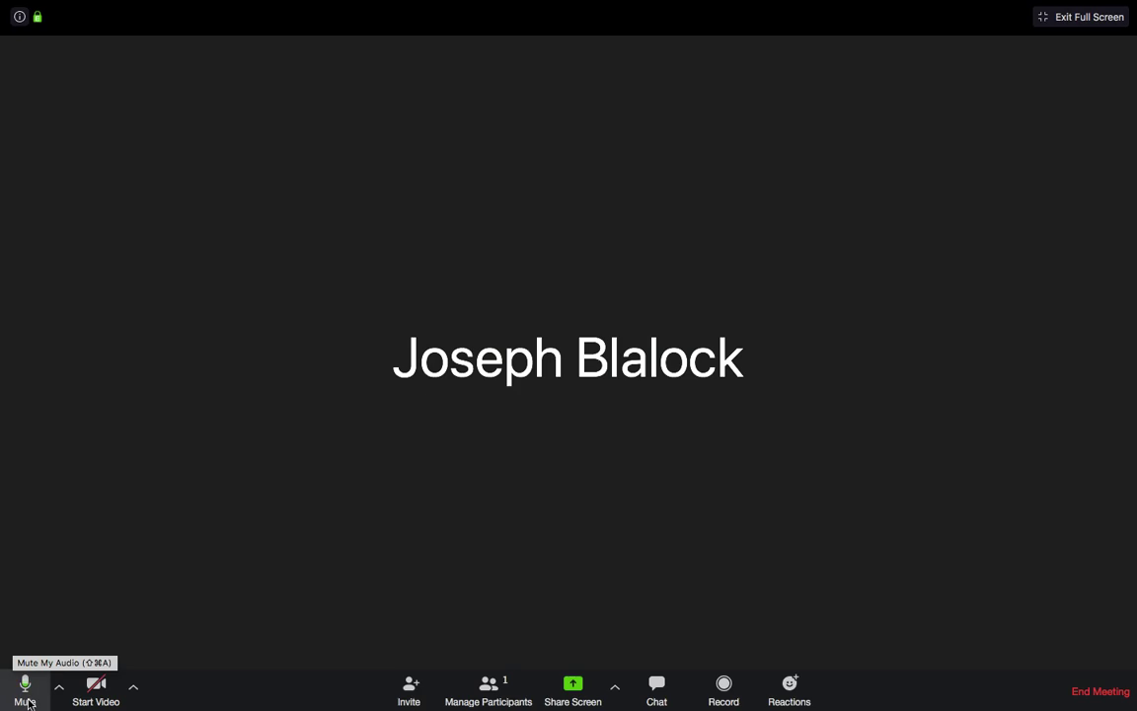
click(25, 691)
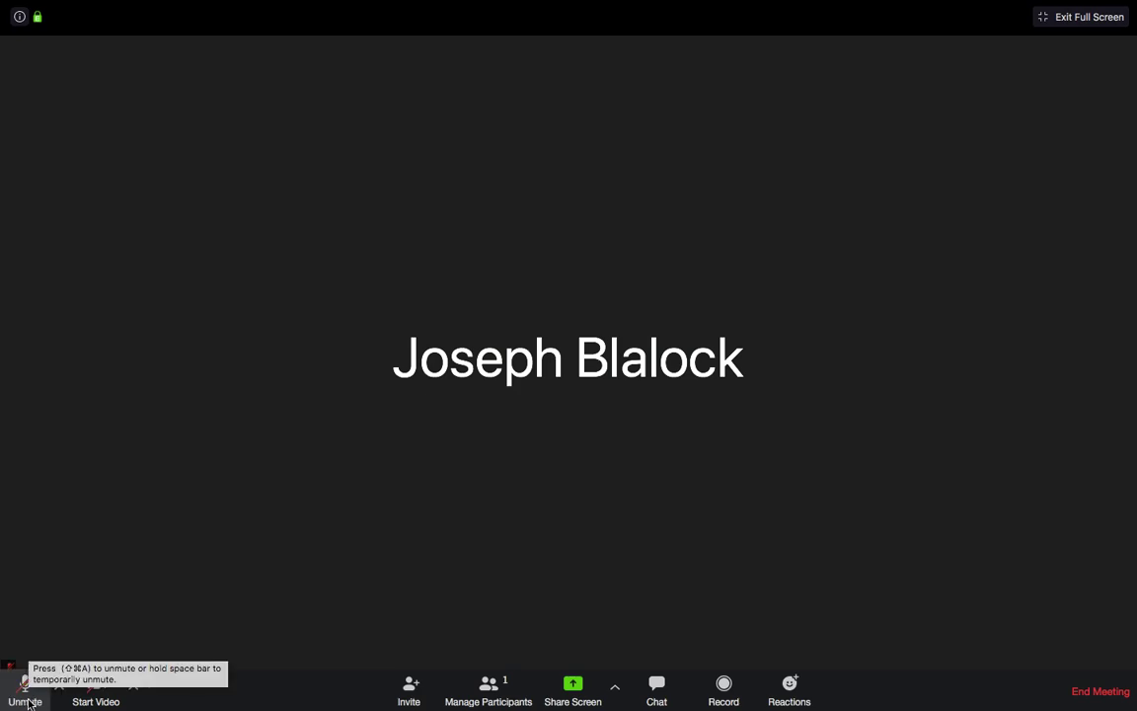
click(28, 703)
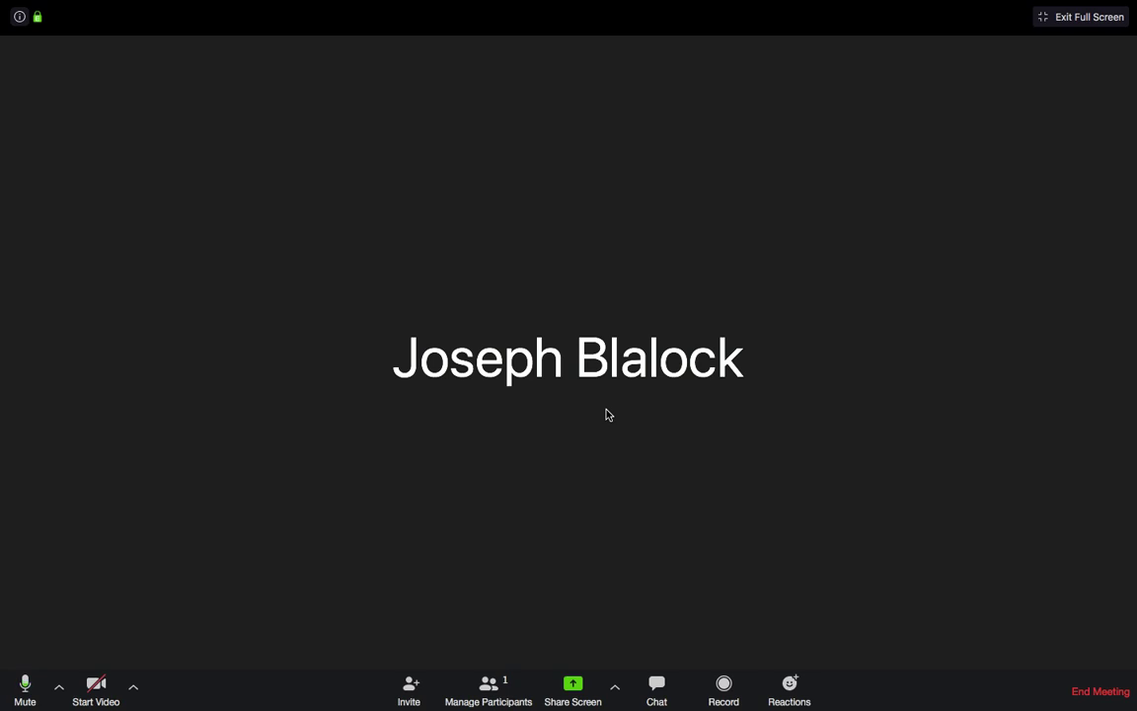
click(615, 690)
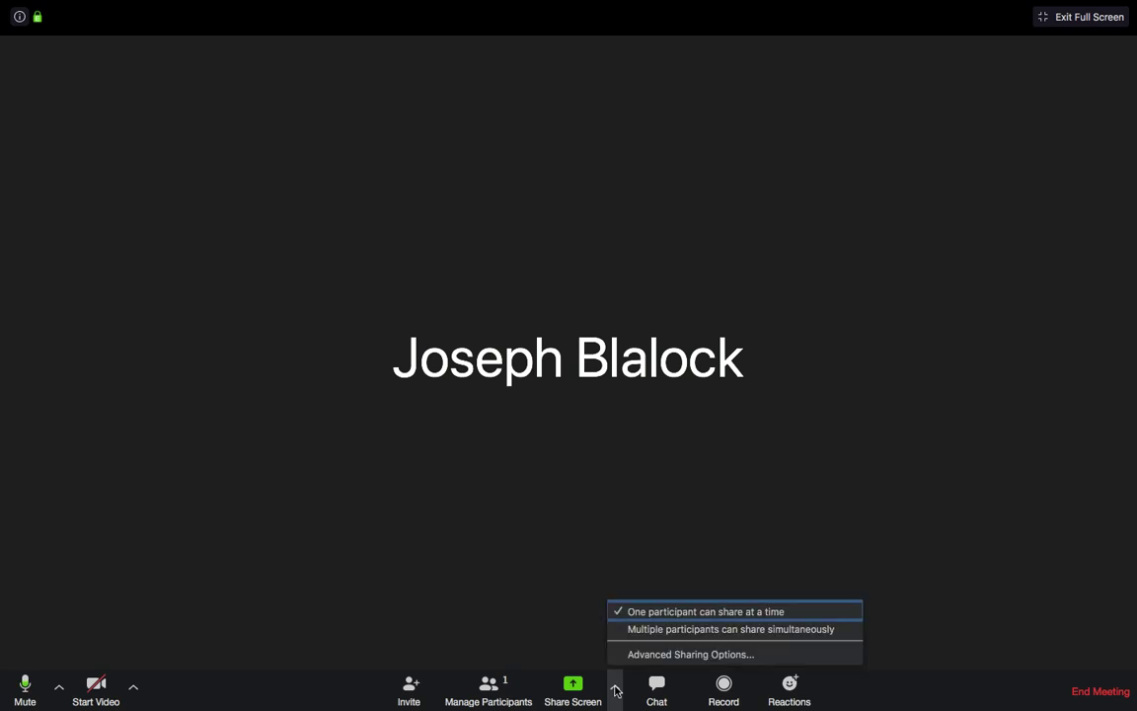
Step: Send a clap reaction, then a thumbs-up reaction, to the meeting
click(615, 689)
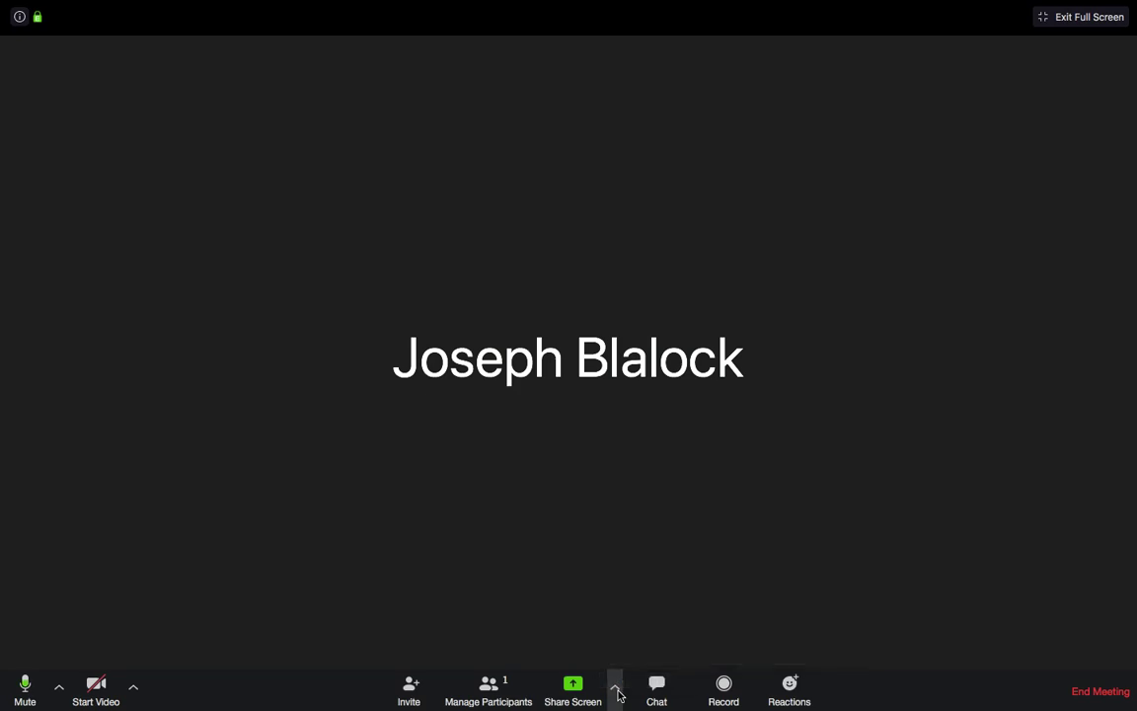
click(799, 694)
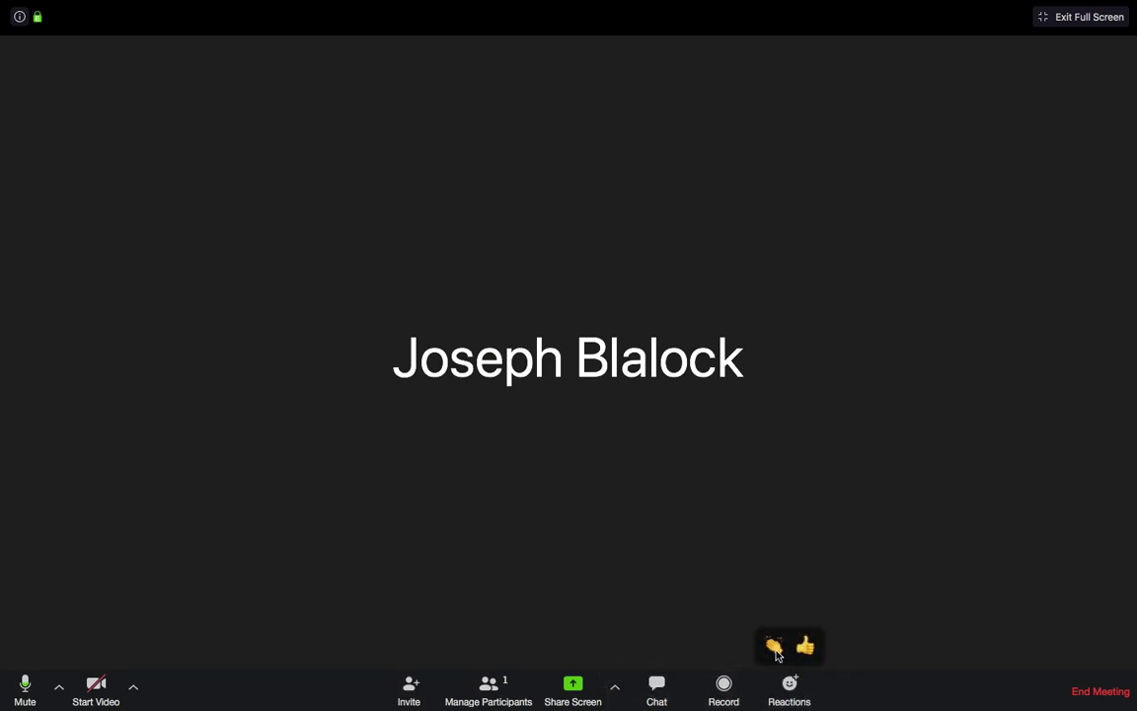
click(775, 652)
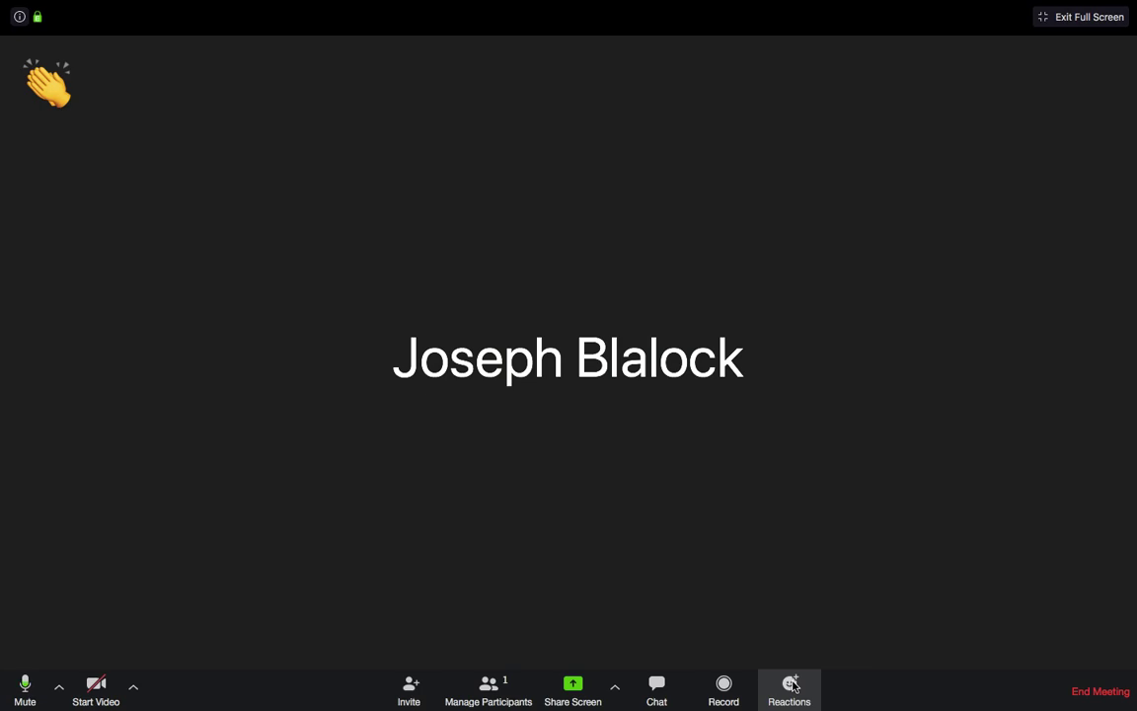
click(793, 685)
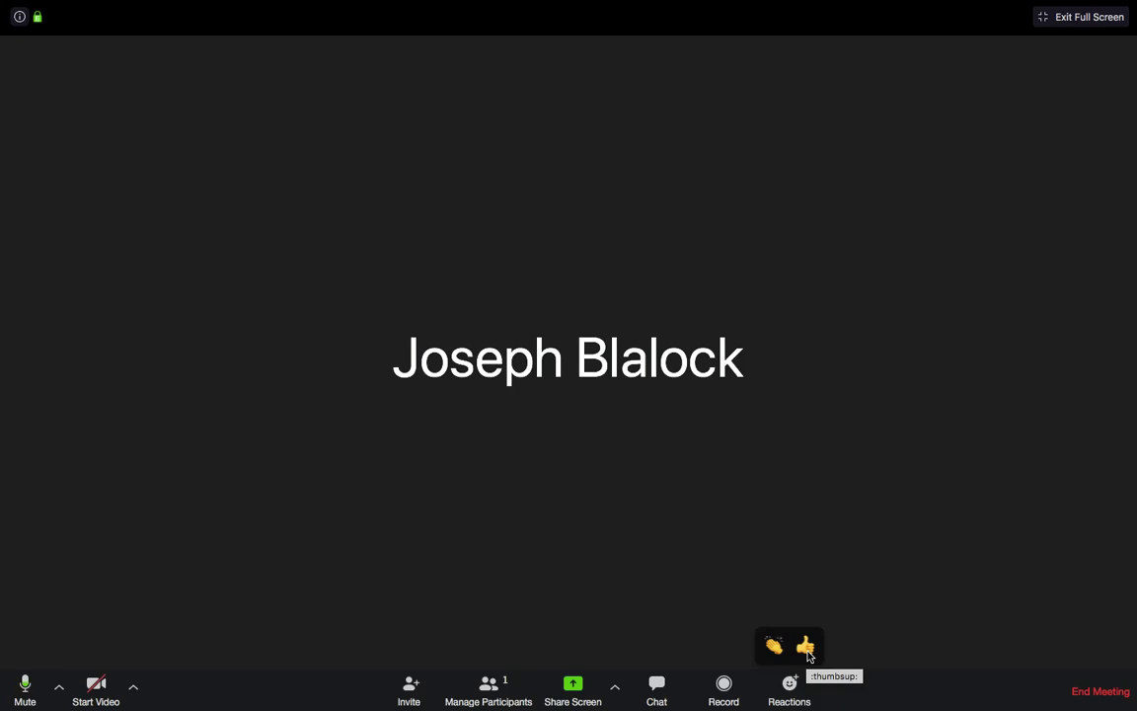
click(805, 647)
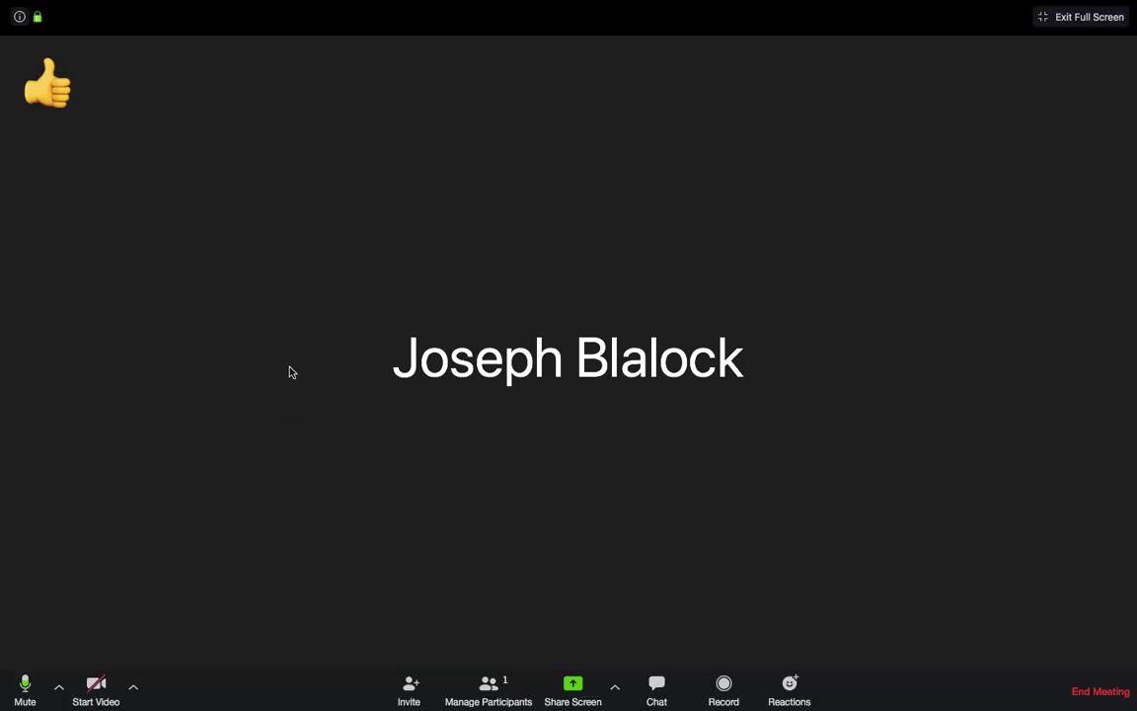
Step: Close the meeting window and confirm ending the meeting
click(10, 27)
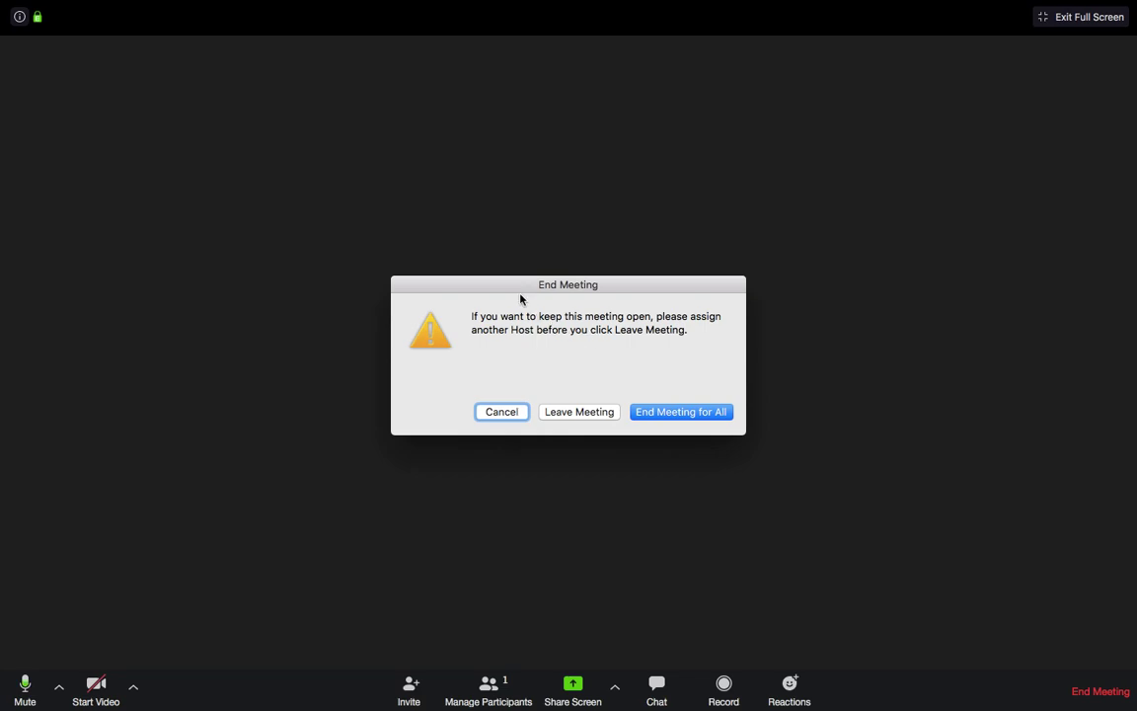
click(709, 417)
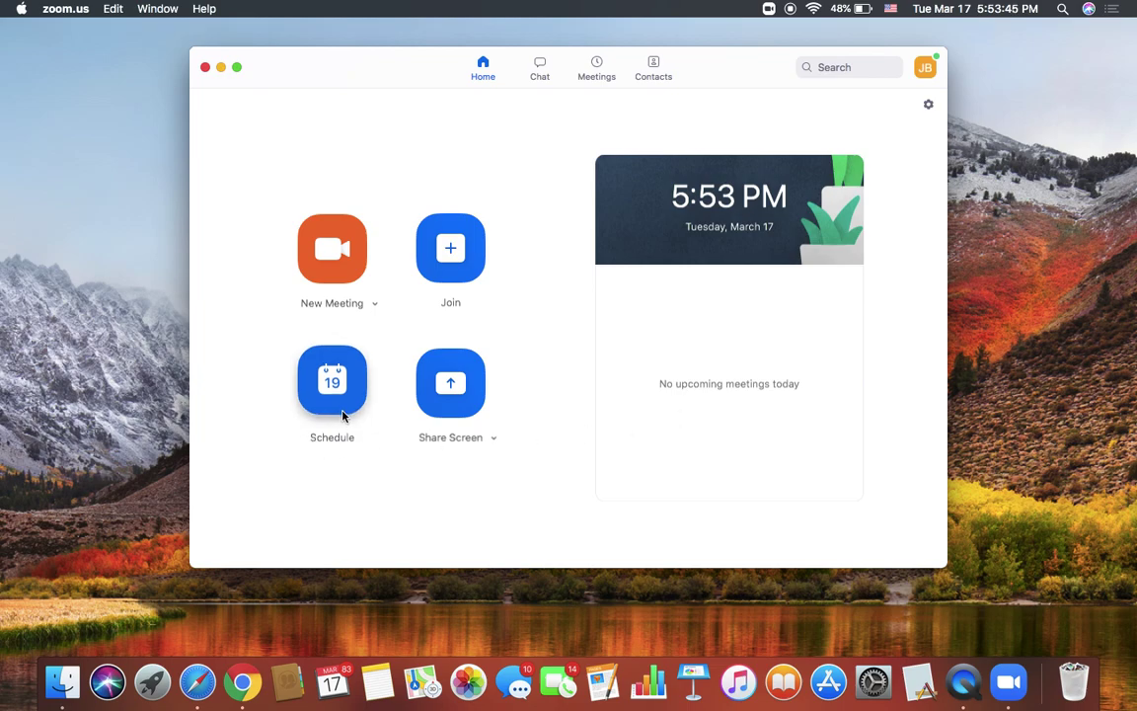
Step: Schedule a new meeting for 3/17/2020, 6:00–6:30 PM, keeping default settings
click(333, 381)
scroll(478, 481, down, 1)
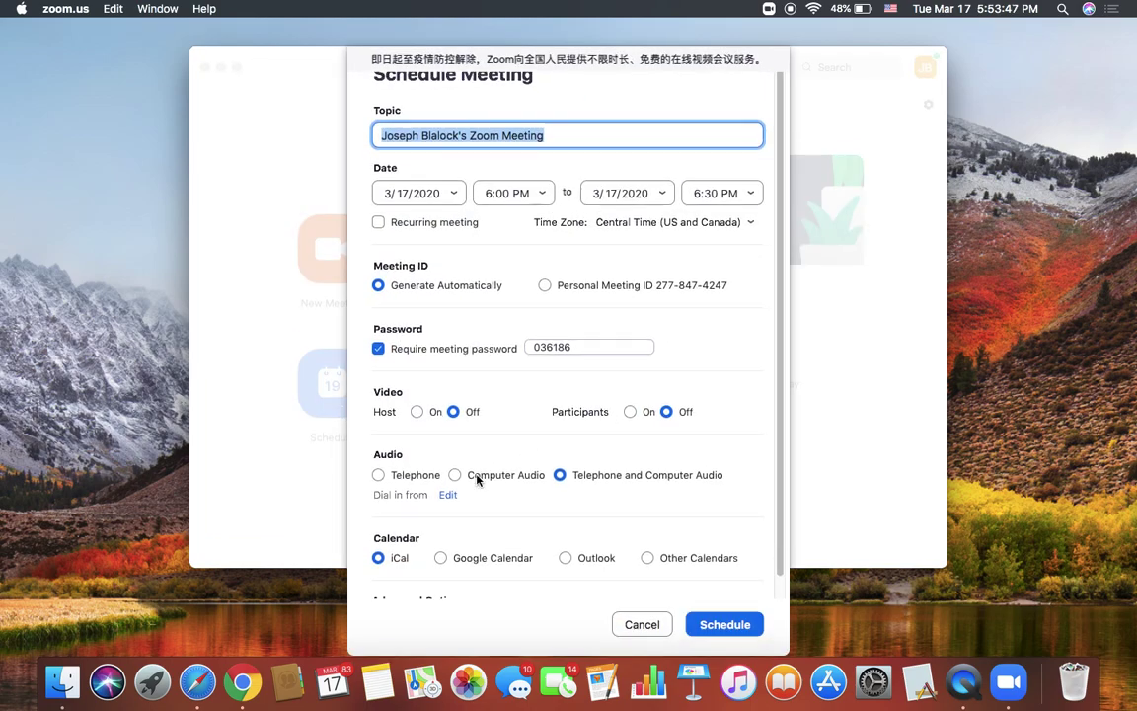
scroll(478, 481, down, 2)
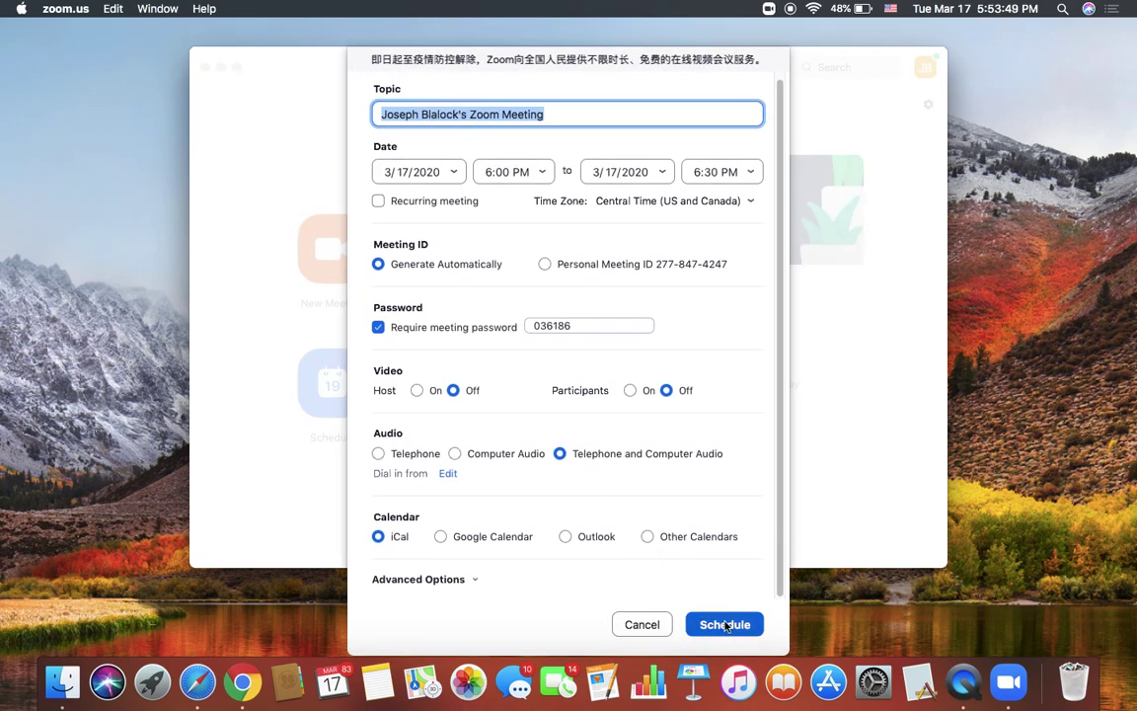
click(538, 173)
click(538, 173)
click(538, 173)
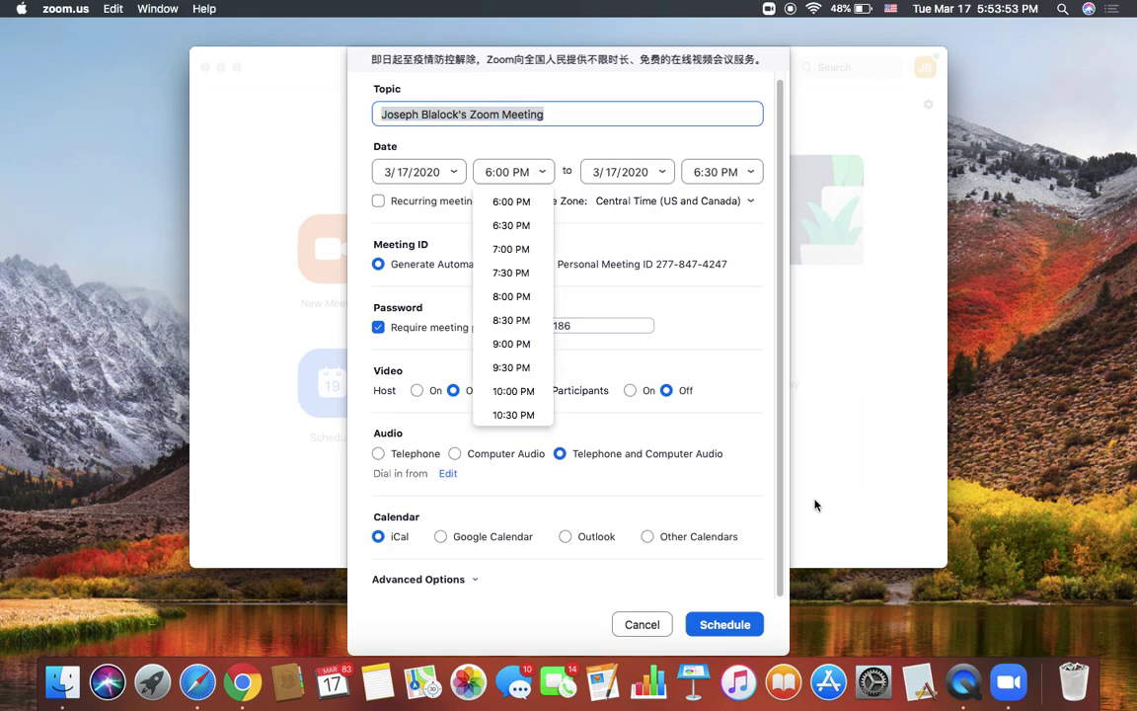
click(625, 299)
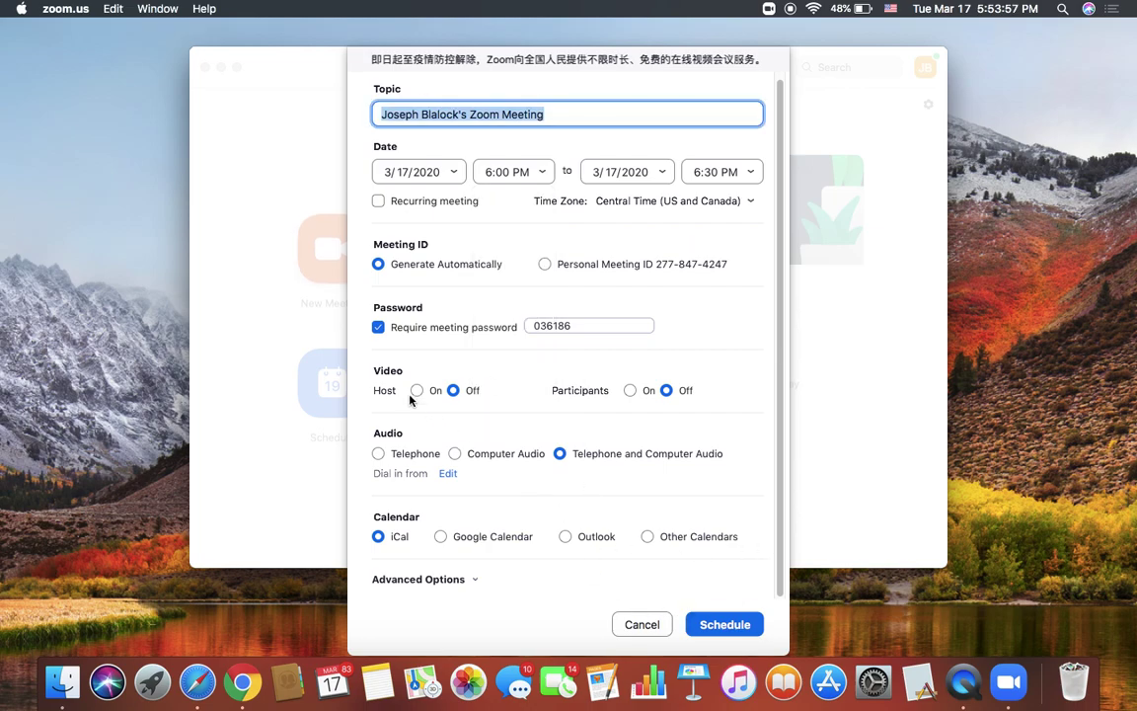
click(732, 629)
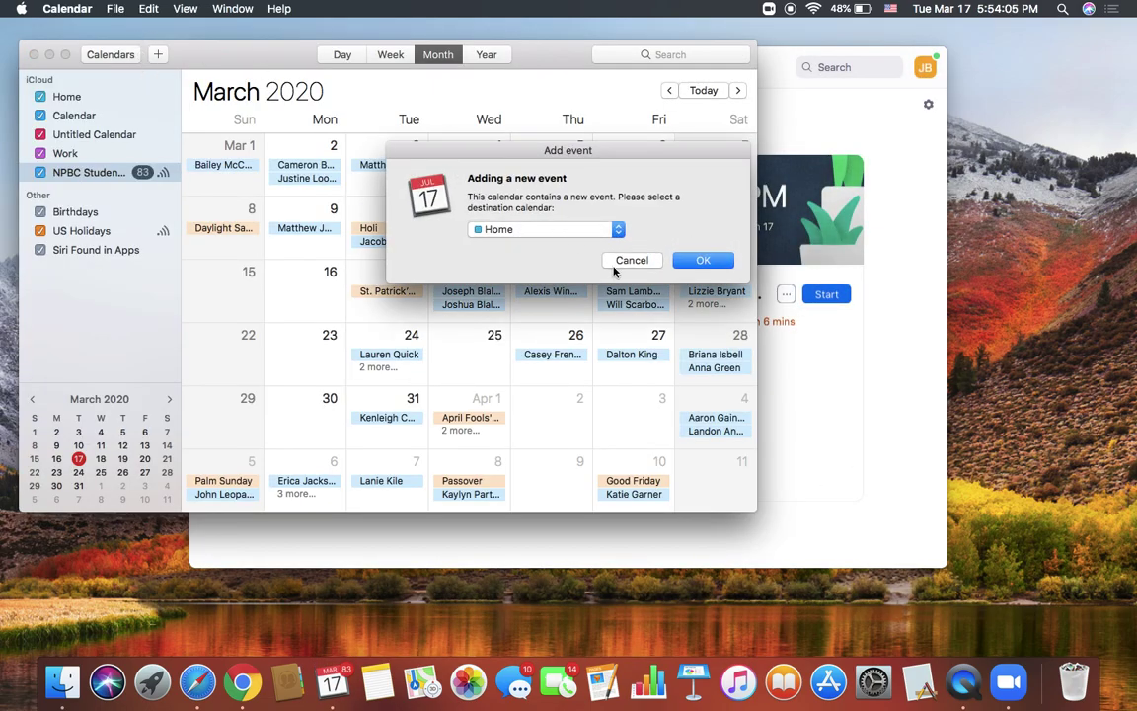
Step: Skip adding the event to Calendar and close the Calendar window
key(Escape)
click(33, 54)
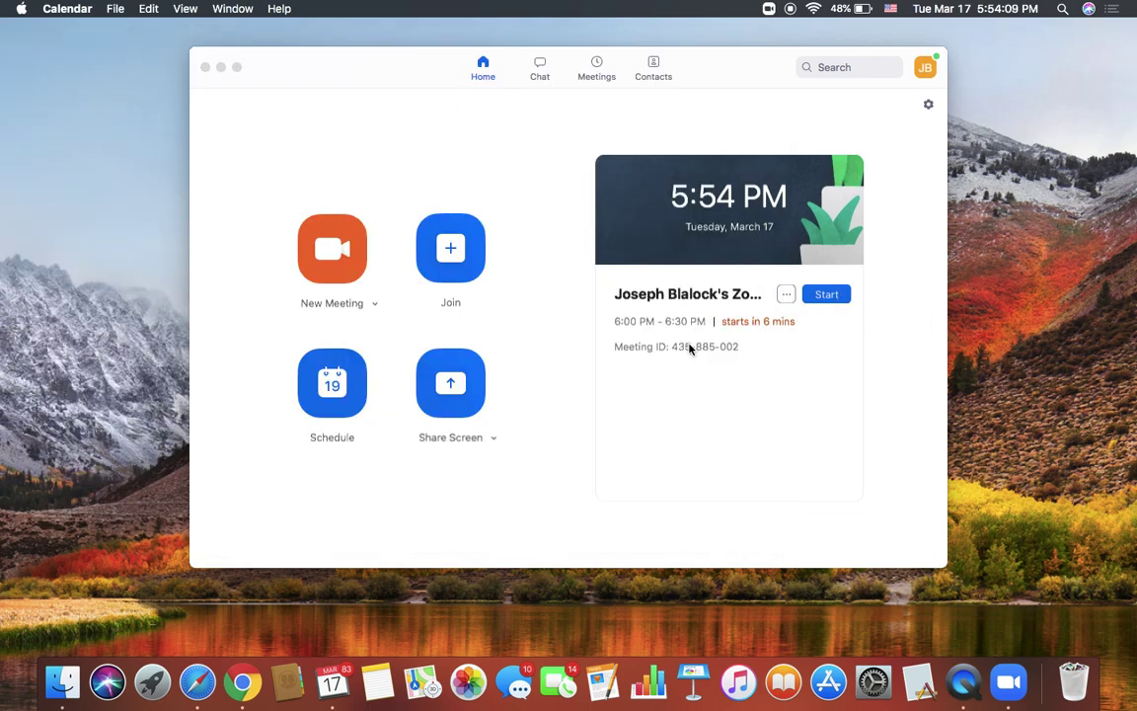
Step: Copy the 6:00–6:30 PM meeting's invitation from its options menu
click(787, 294)
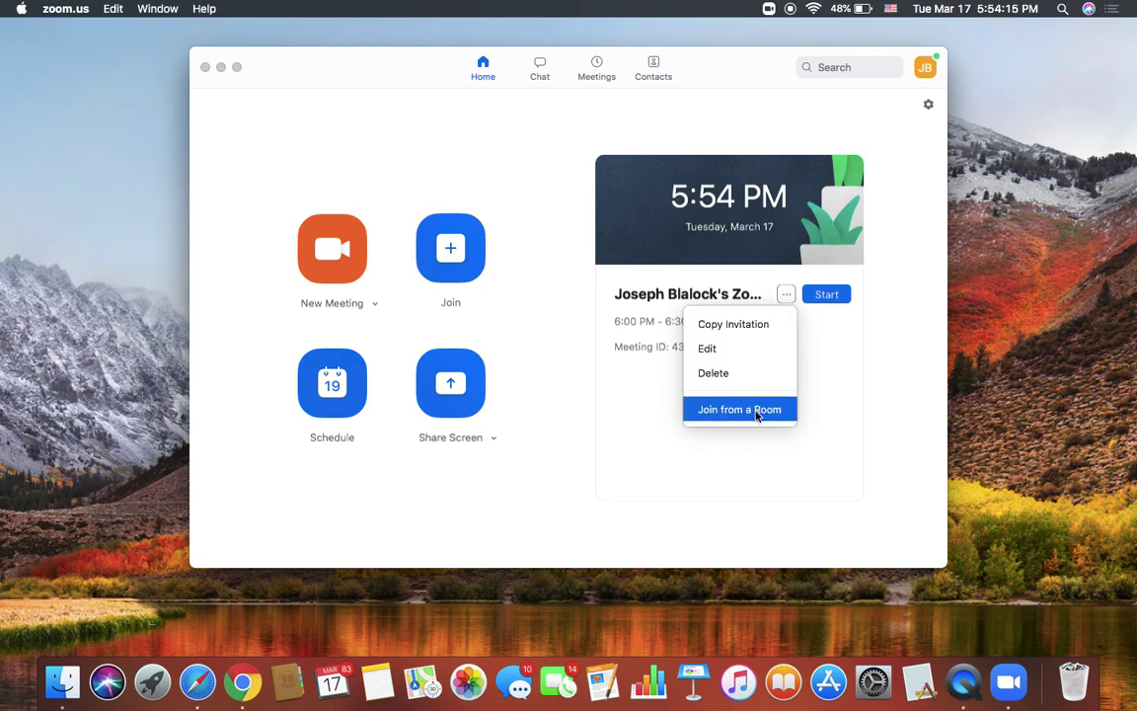
click(752, 332)
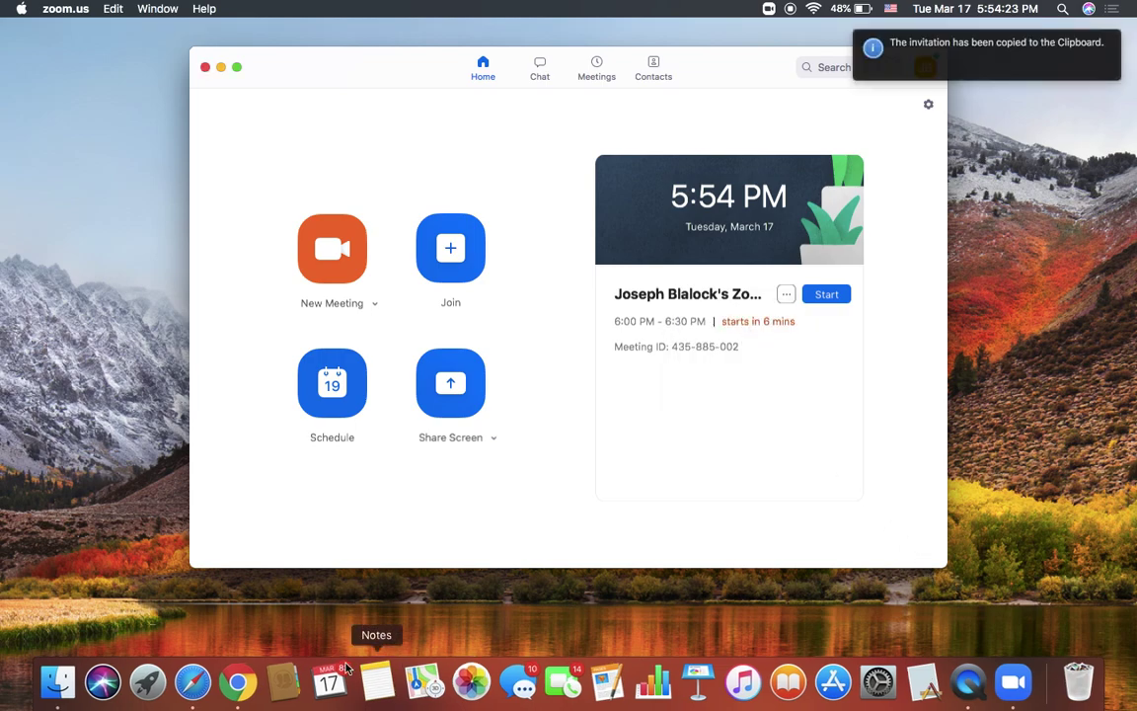
Step: Launch Microsoft Word, create a blank Document1, and make it full screen
click(146, 668)
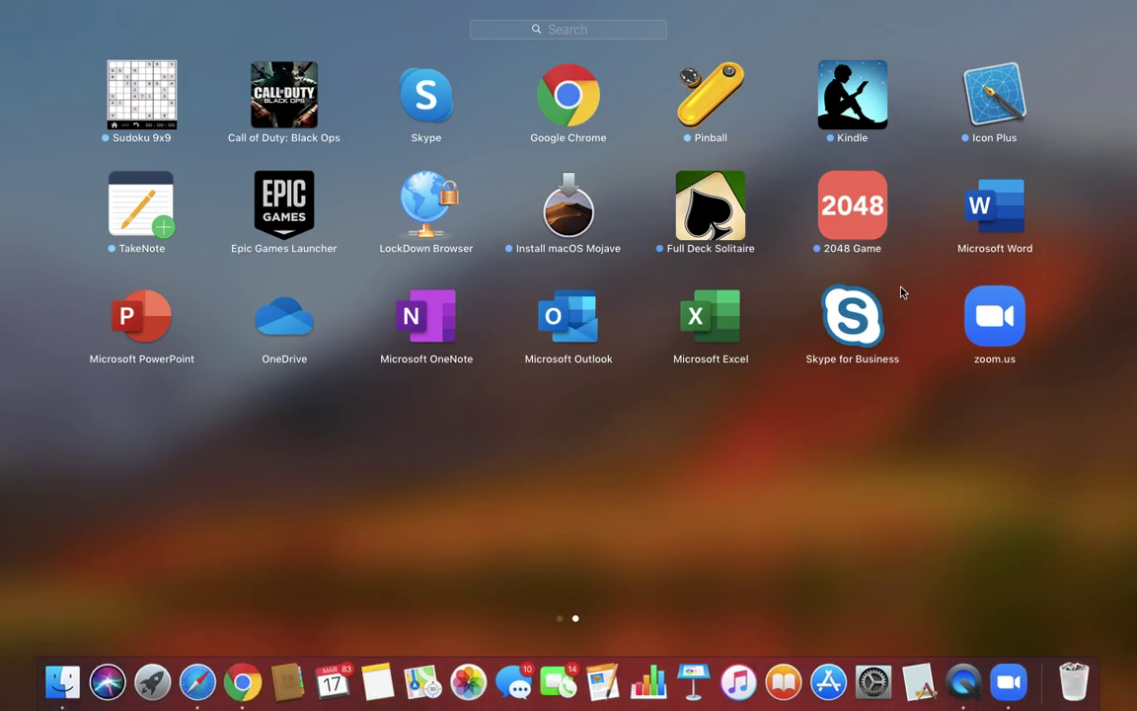
click(982, 239)
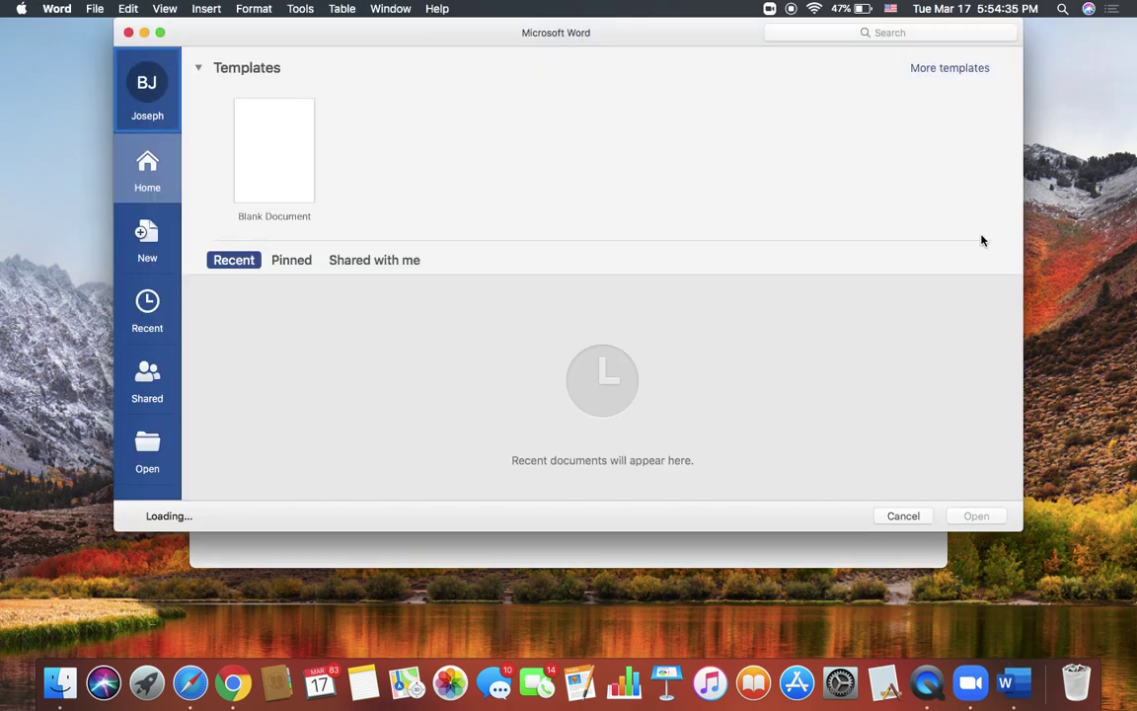
click(284, 151)
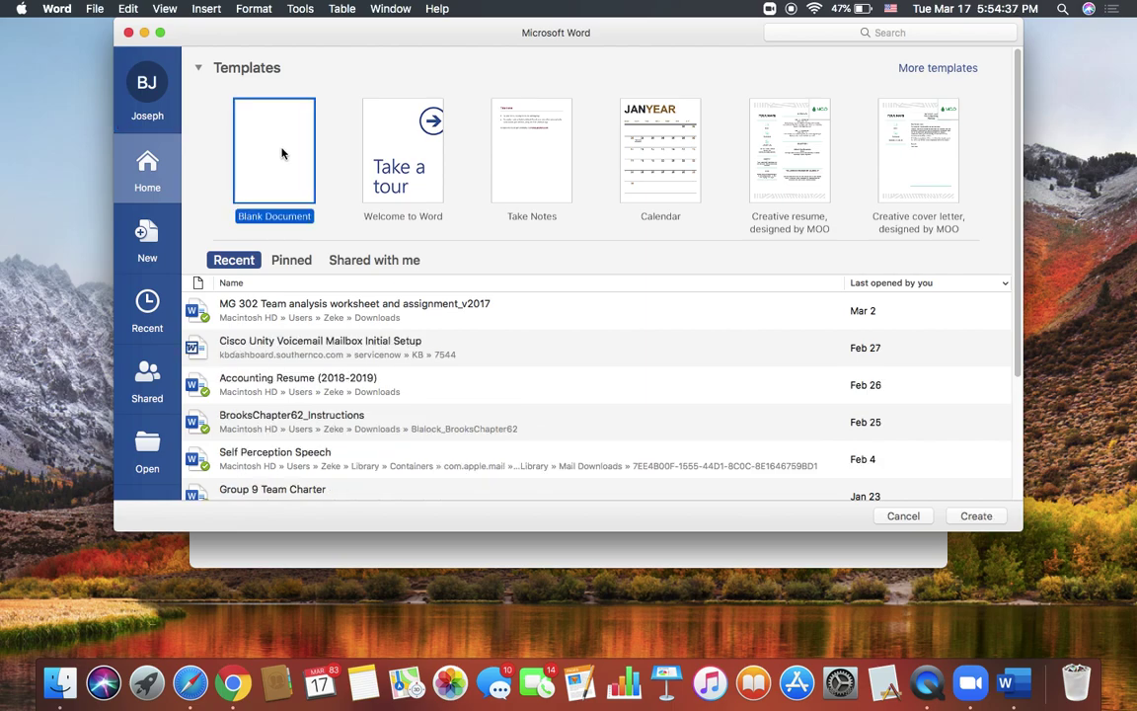
double_click(282, 153)
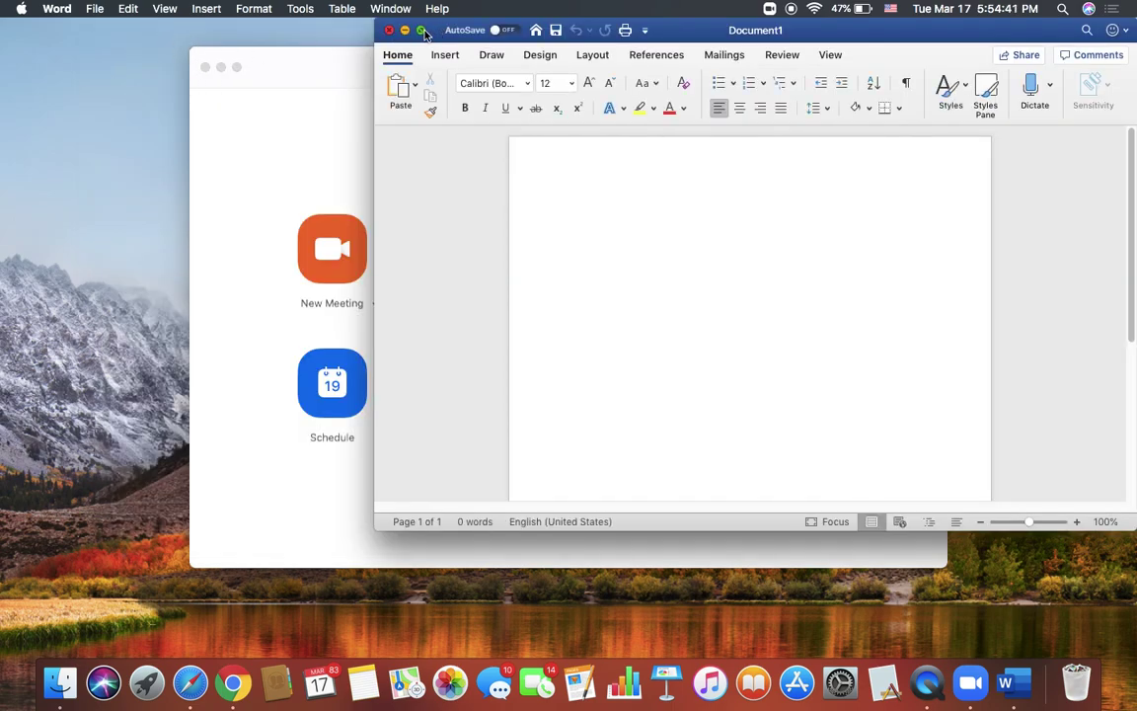
key(ctrl+super+f)
Step: Paste the Zoom invitation into Document1 and zoom in on the text
click(430, 200)
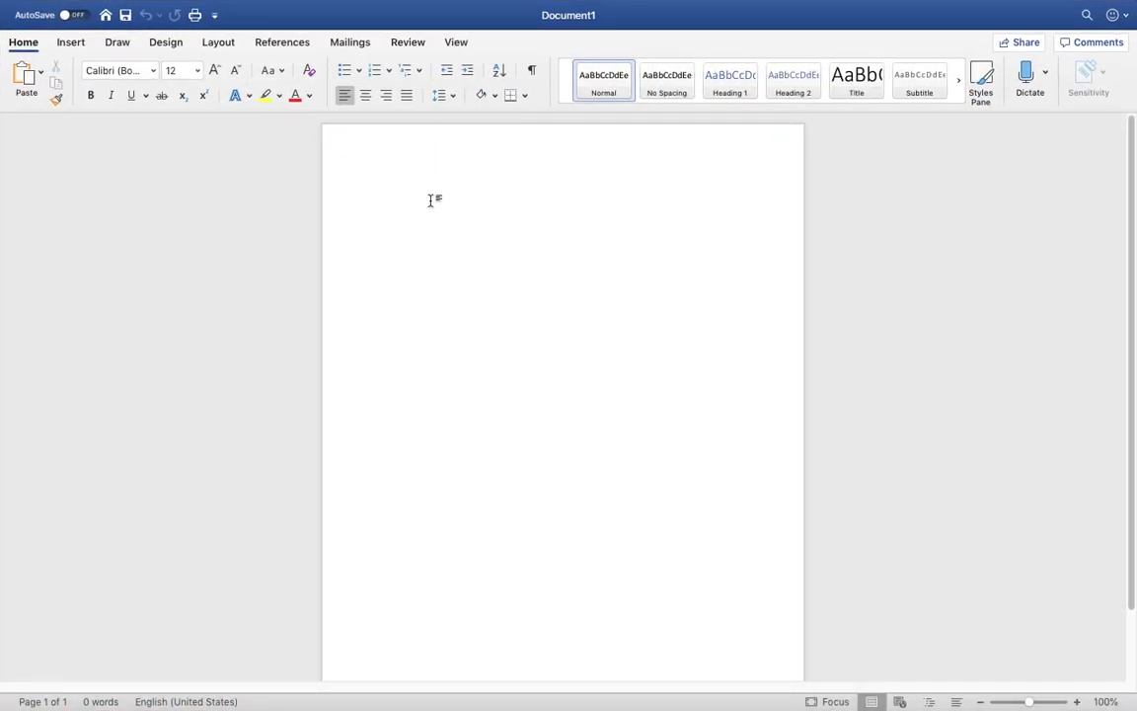
key(super+v)
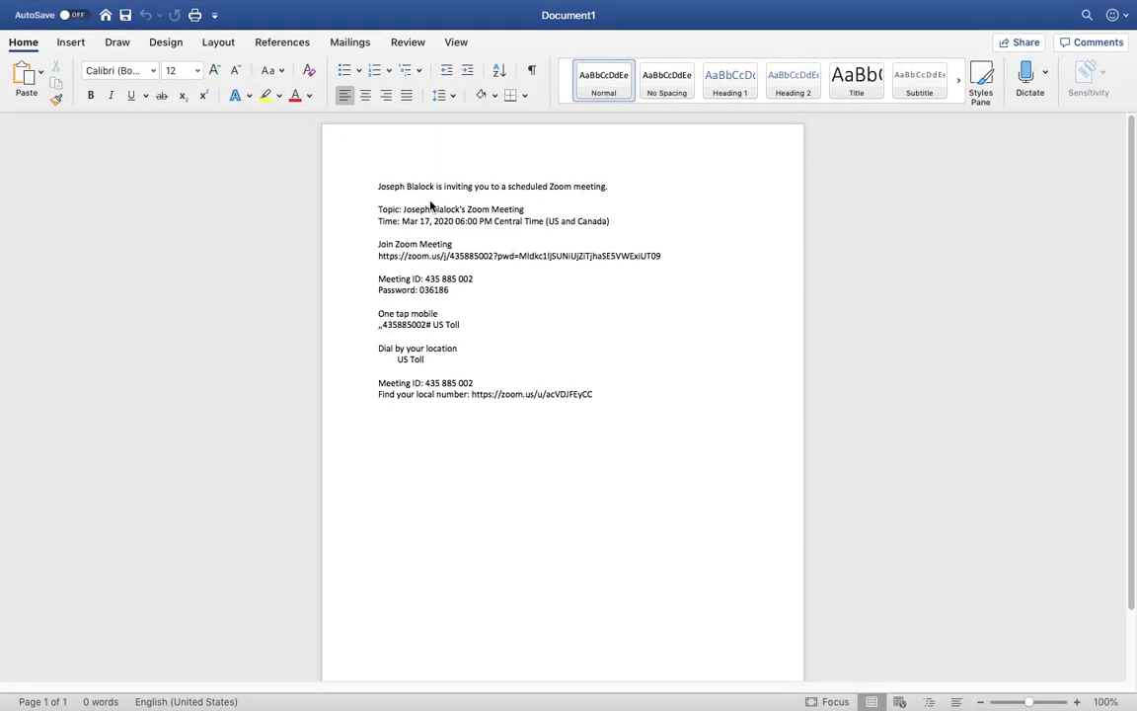
scroll(595, 331, up, 5)
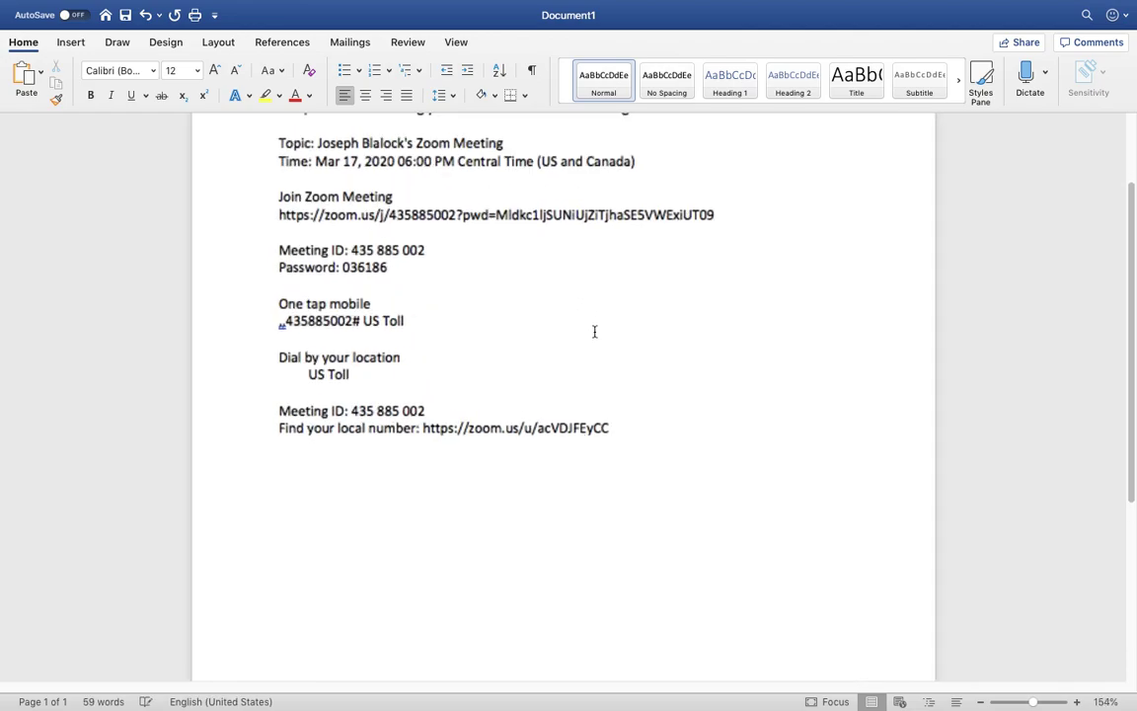
scroll(594, 331, up, 3)
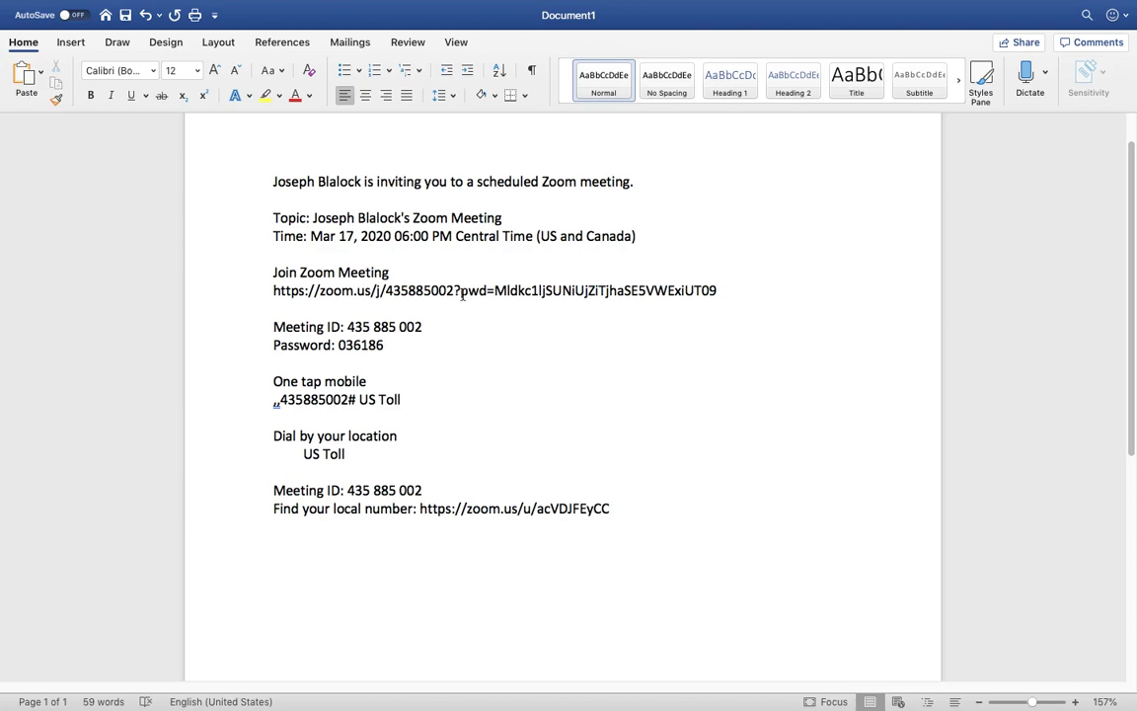
click(311, 220)
drag(312, 219, 472, 217)
click(375, 240)
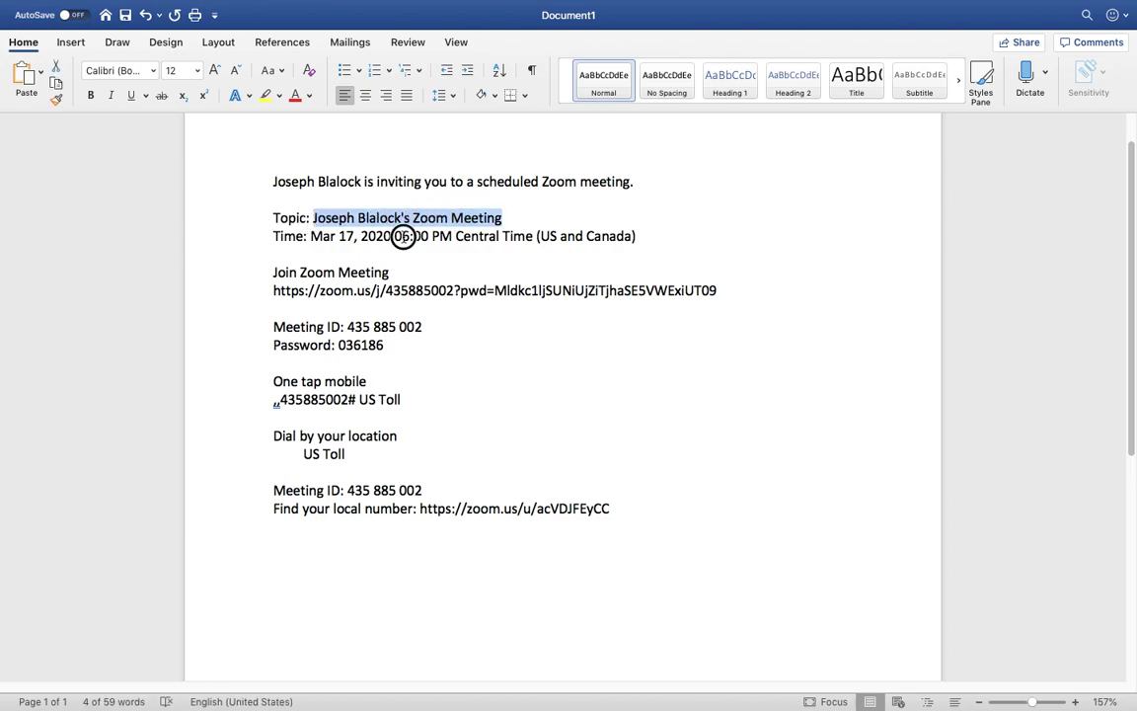
click(309, 218)
drag(313, 219, 507, 219)
click(279, 262)
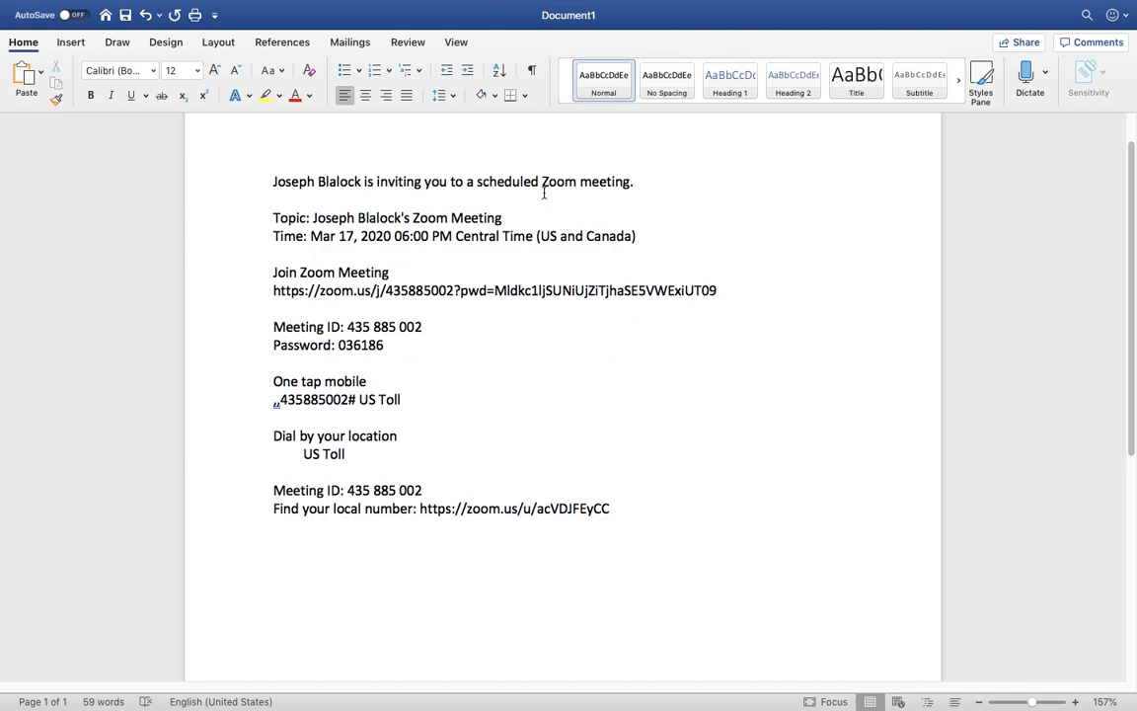
drag(274, 290, 691, 295)
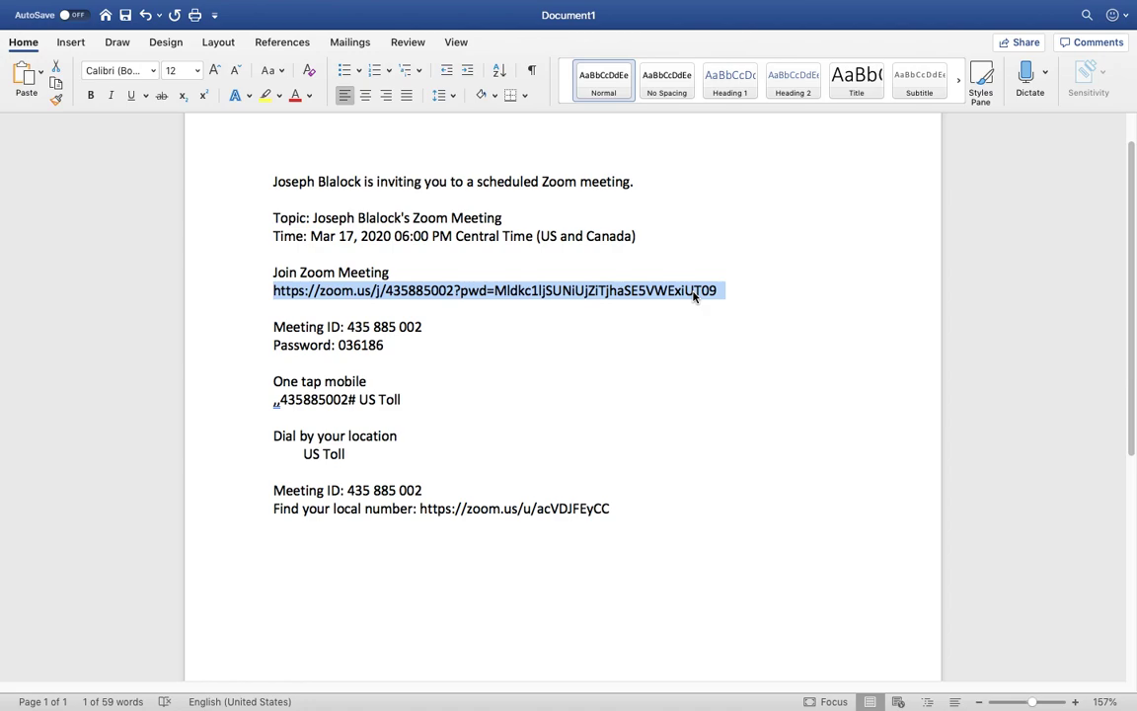
drag(274, 346, 378, 349)
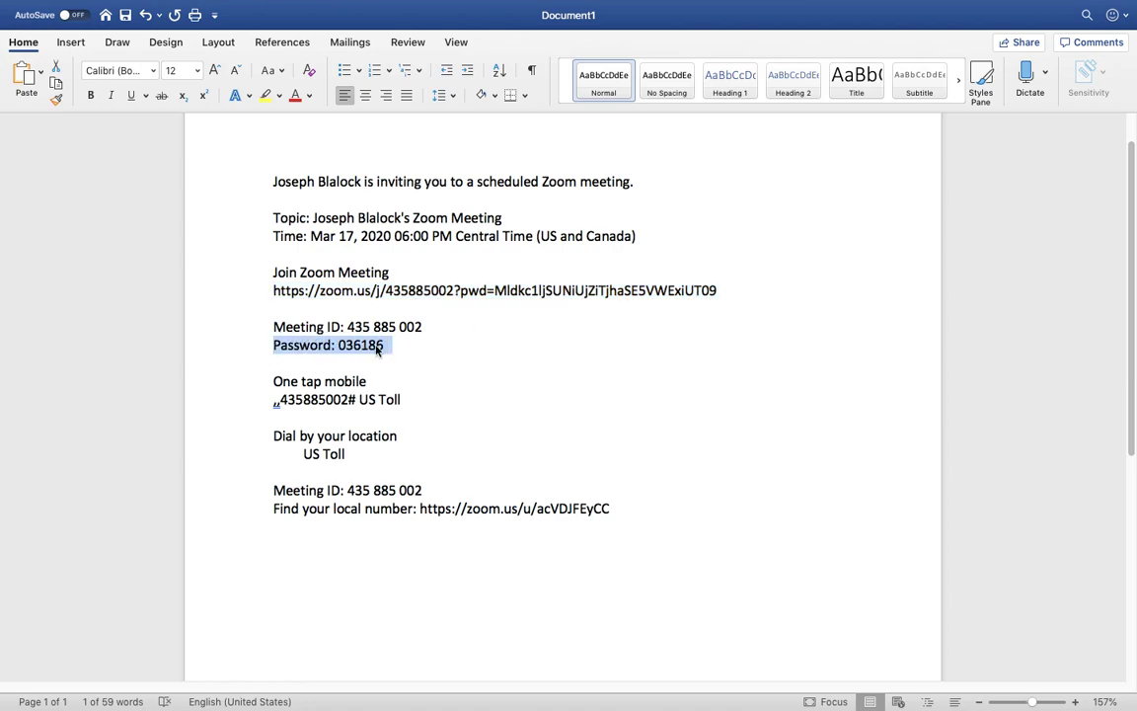
click(460, 376)
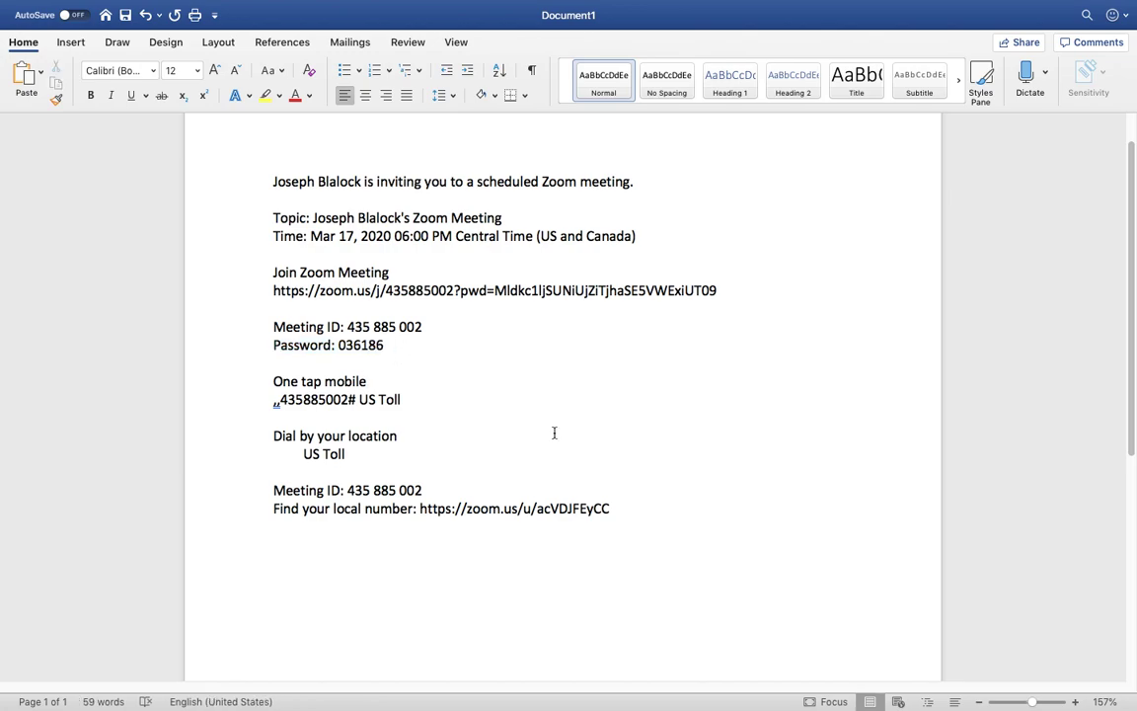
scroll(554, 432, down, 3)
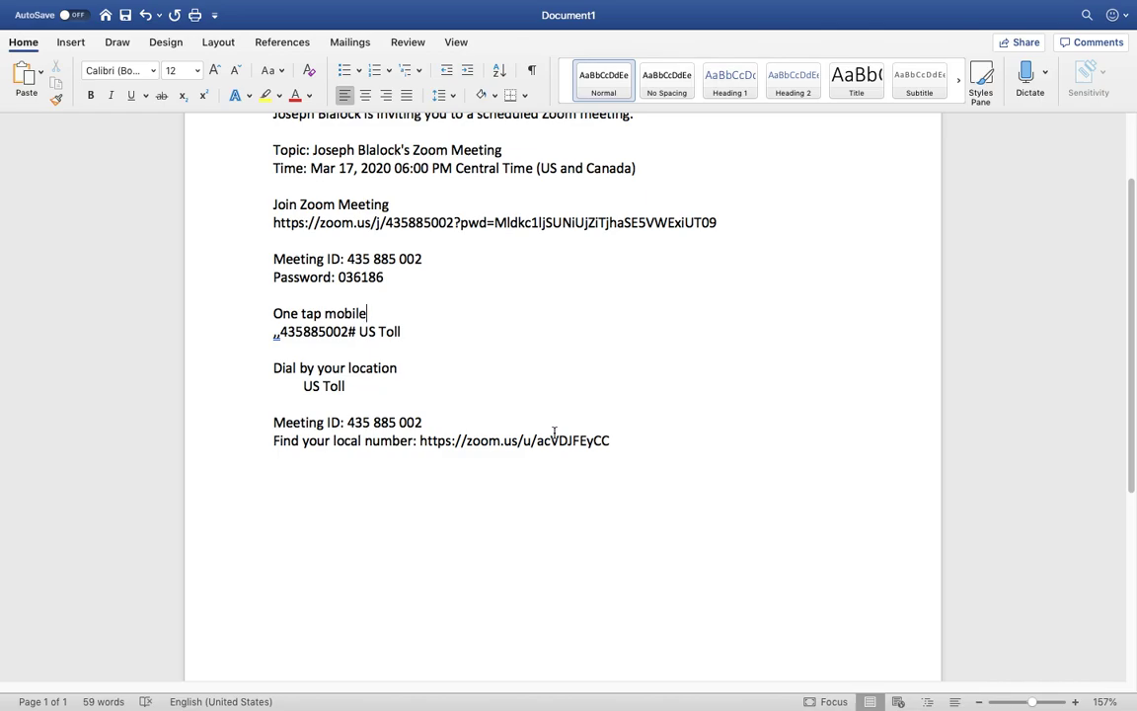
Step: Take Word out of full screen and minimize it to reveal Zoom's home
mouse_move(69, 10)
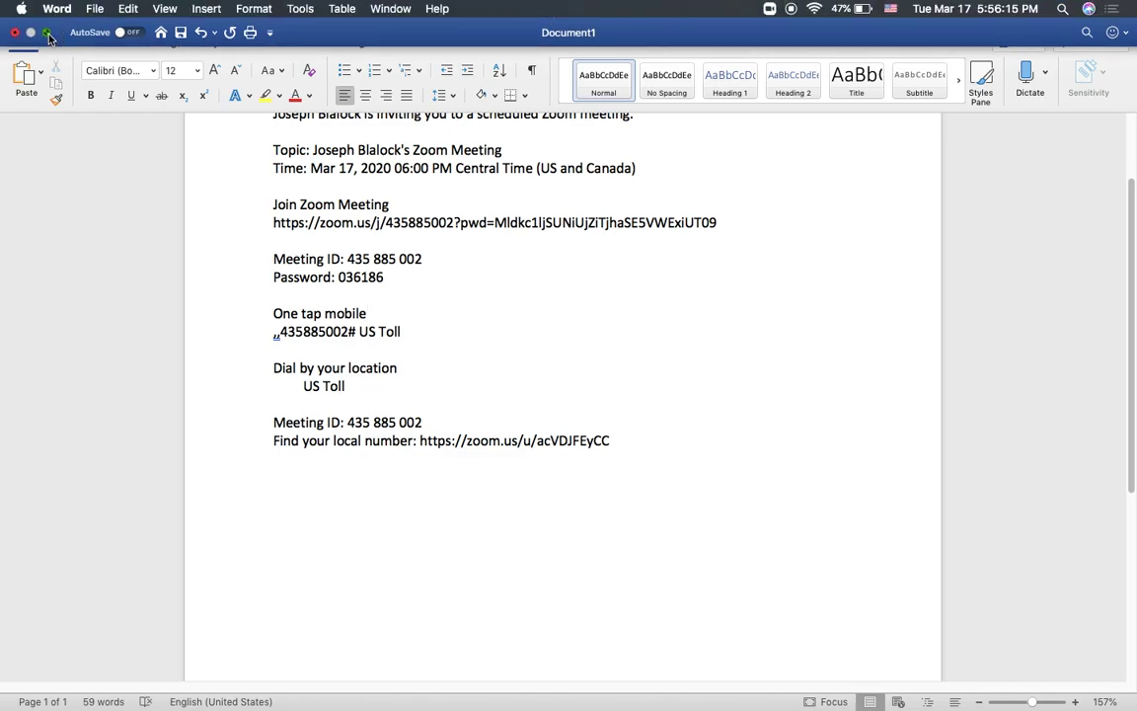
click(48, 37)
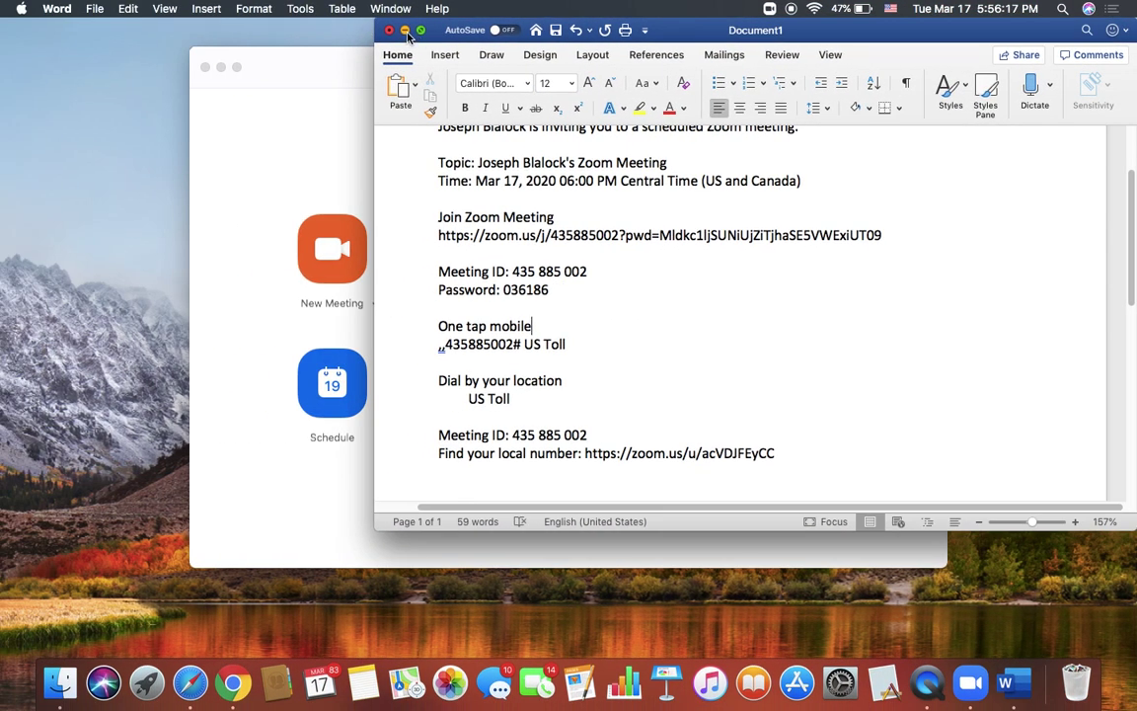
click(405, 30)
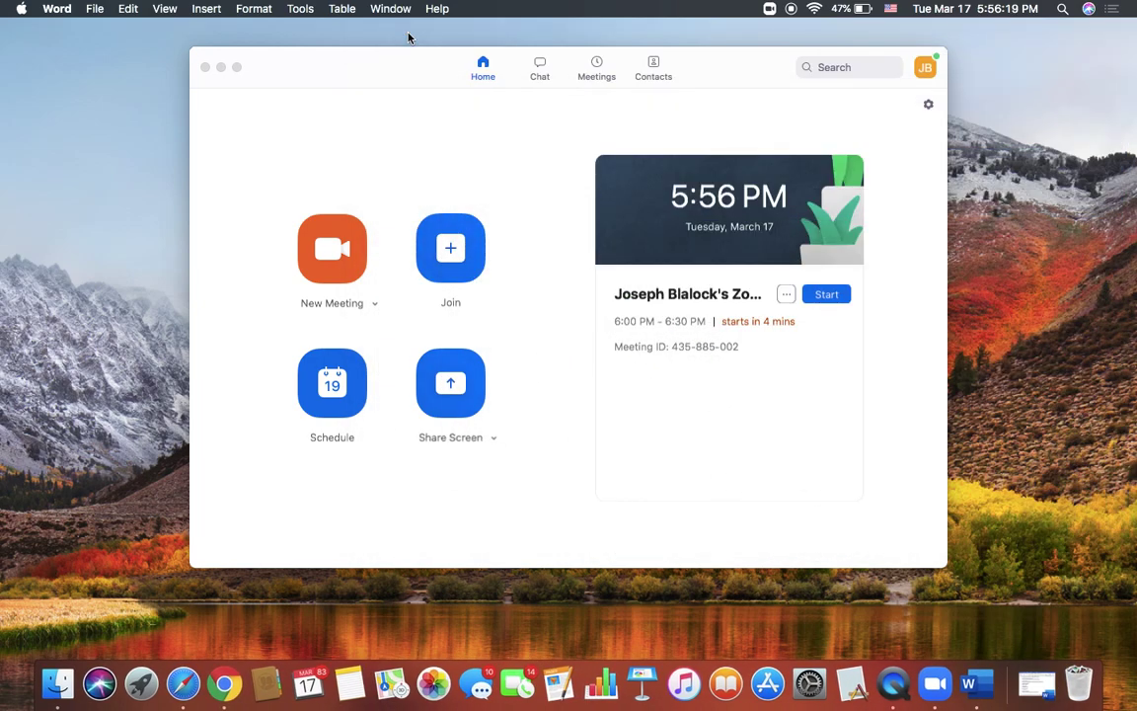